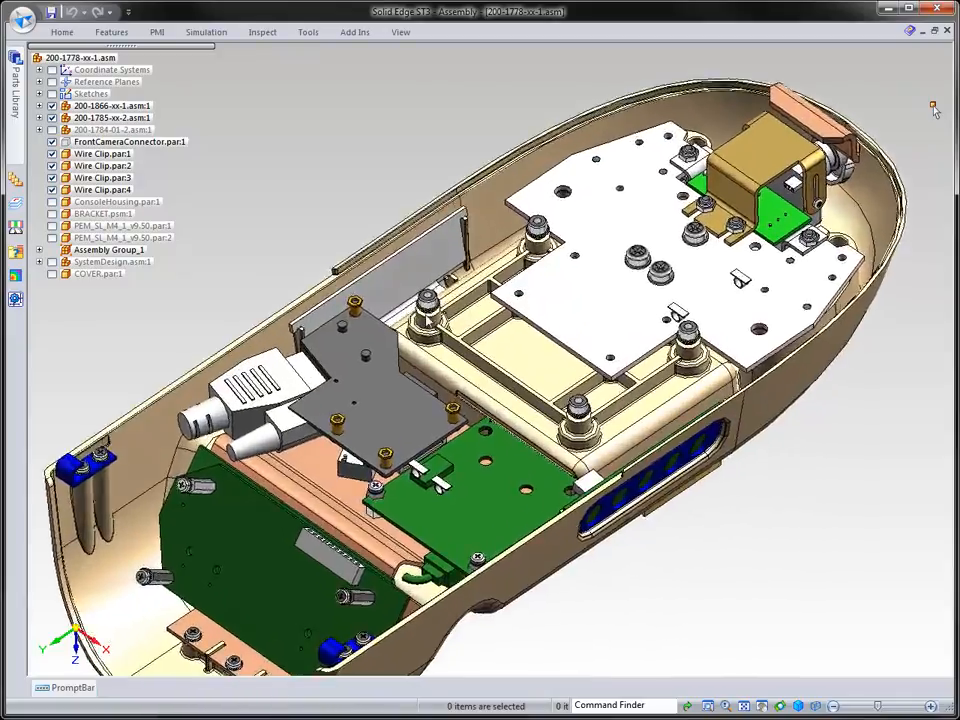
# Switch the assembly to the harness design environment and start the Harness Wizard
pyautogui.moveTo(445, 290); pyautogui.dragTo(324, 181, button='middle')
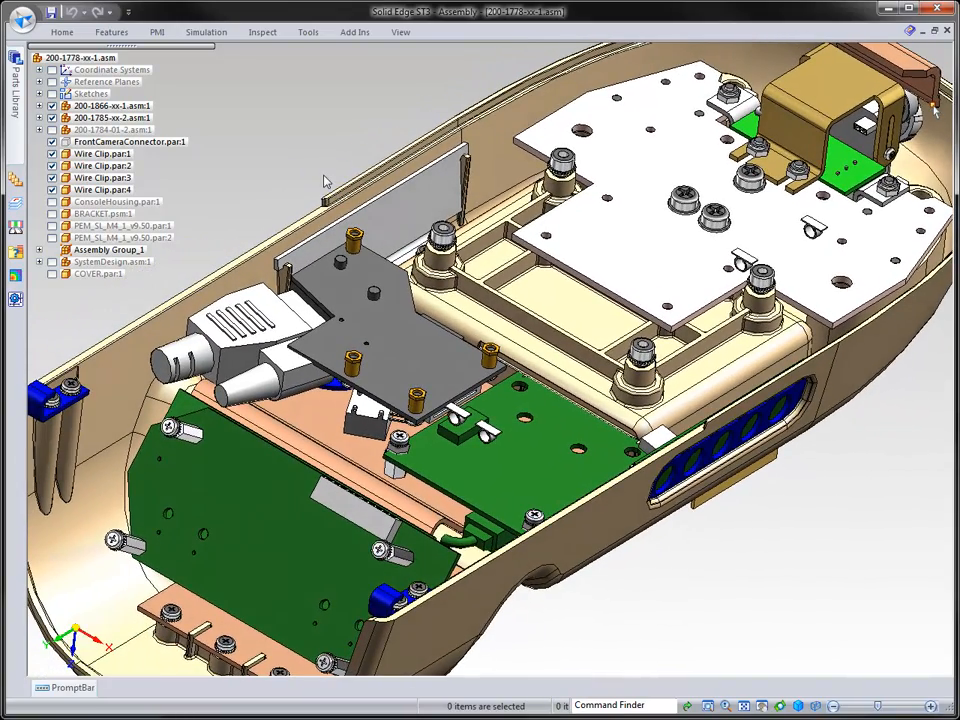
pyautogui.click(307, 33)
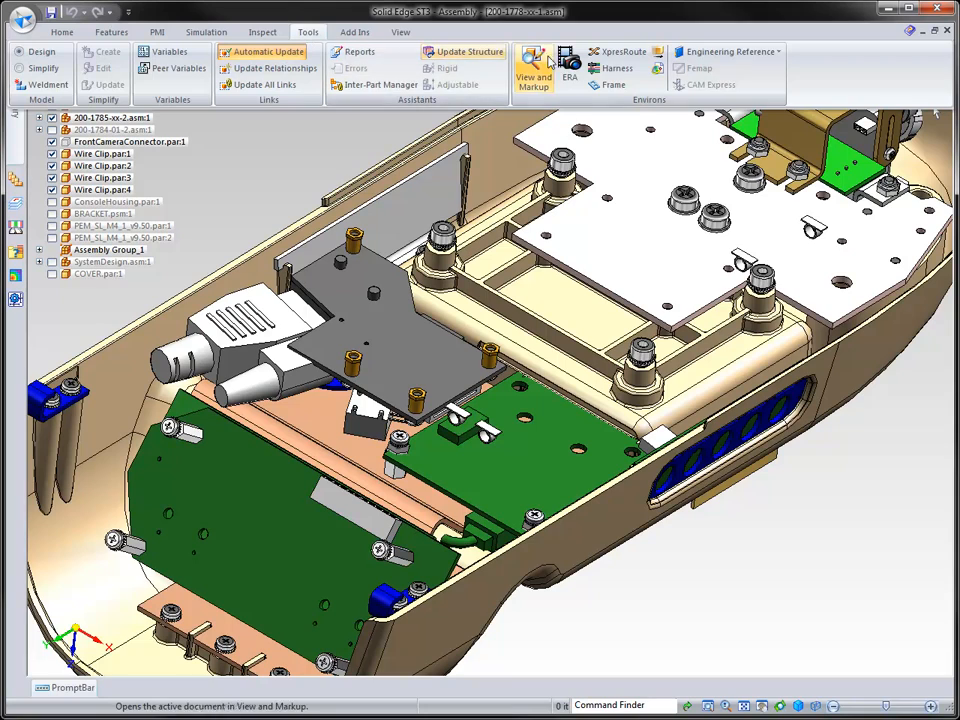
pyautogui.click(619, 70)
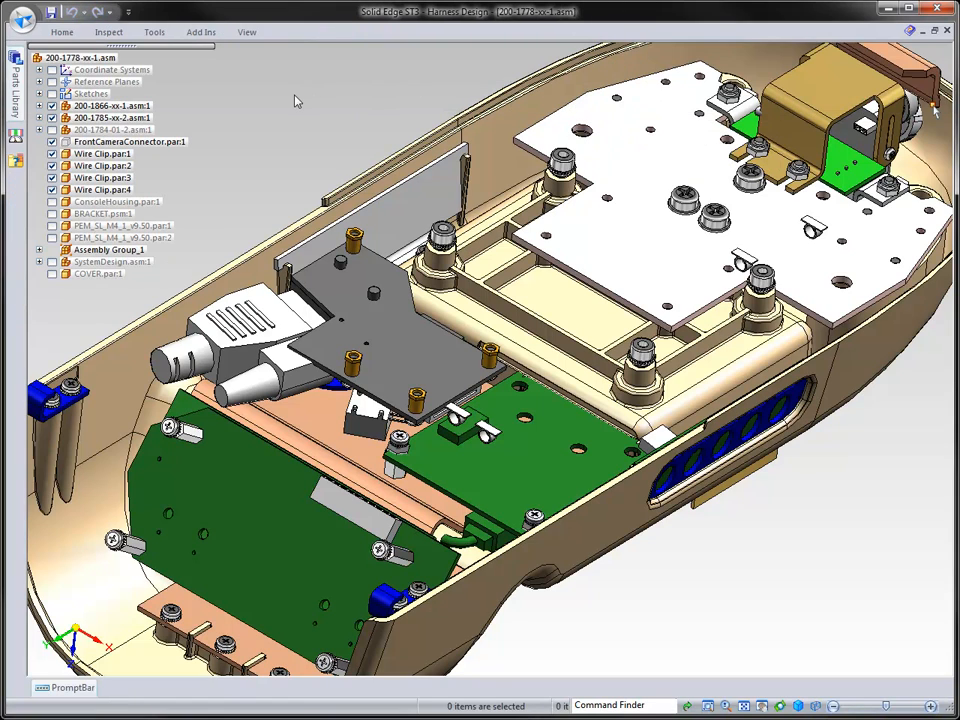
pyautogui.rightClick(332, 97)
pyautogui.click(381, 146)
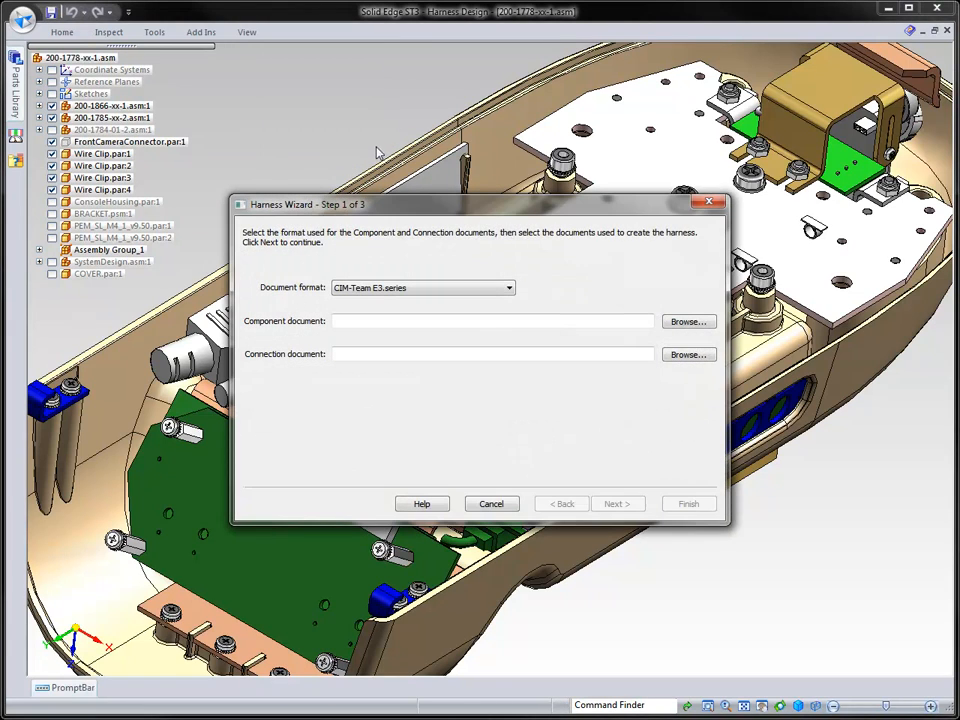
# Set the document format to Sample, load OverheadComponents1.cmp and OverheadConnections1.con, and continue to the component definitions
pyautogui.click(416, 289)
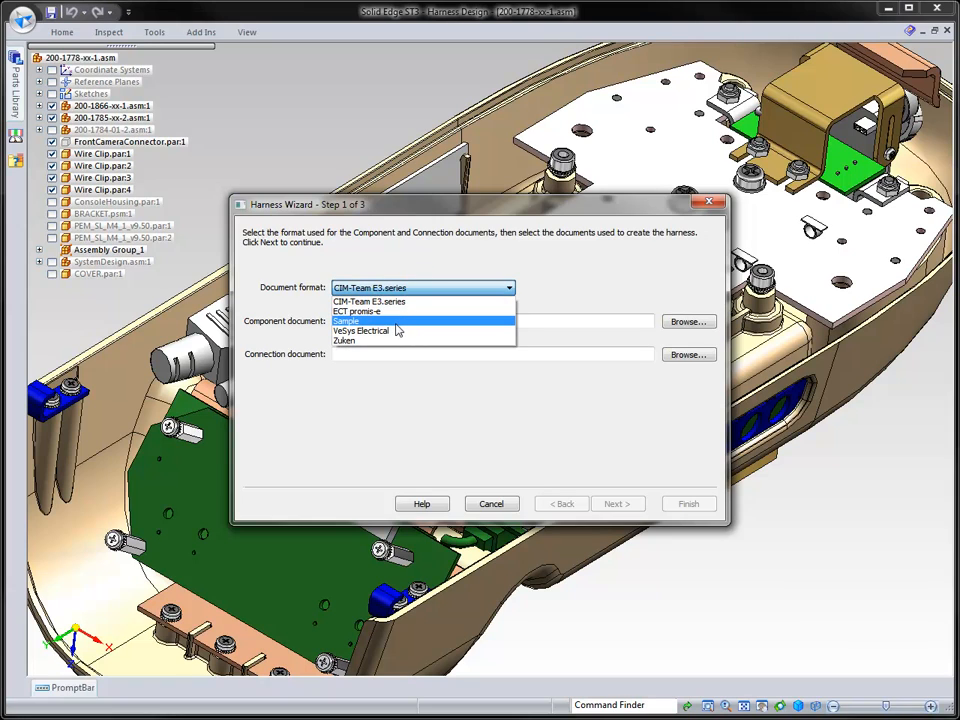
pyautogui.click(385, 321)
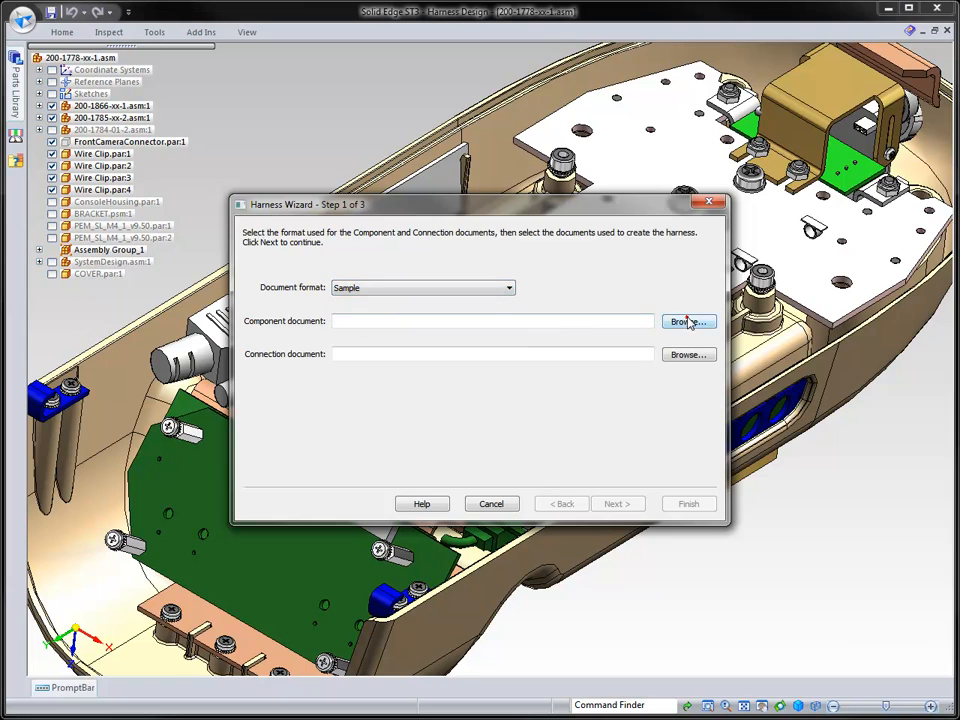
pyautogui.click(688, 322)
pyautogui.doubleClick(137, 243)
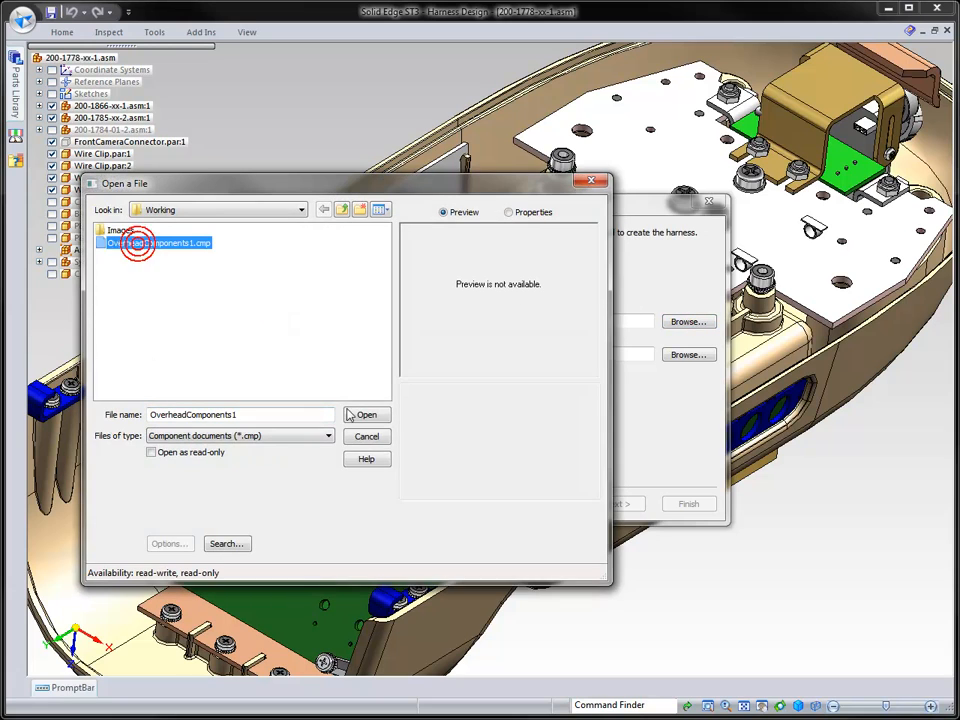
pyautogui.click(682, 355)
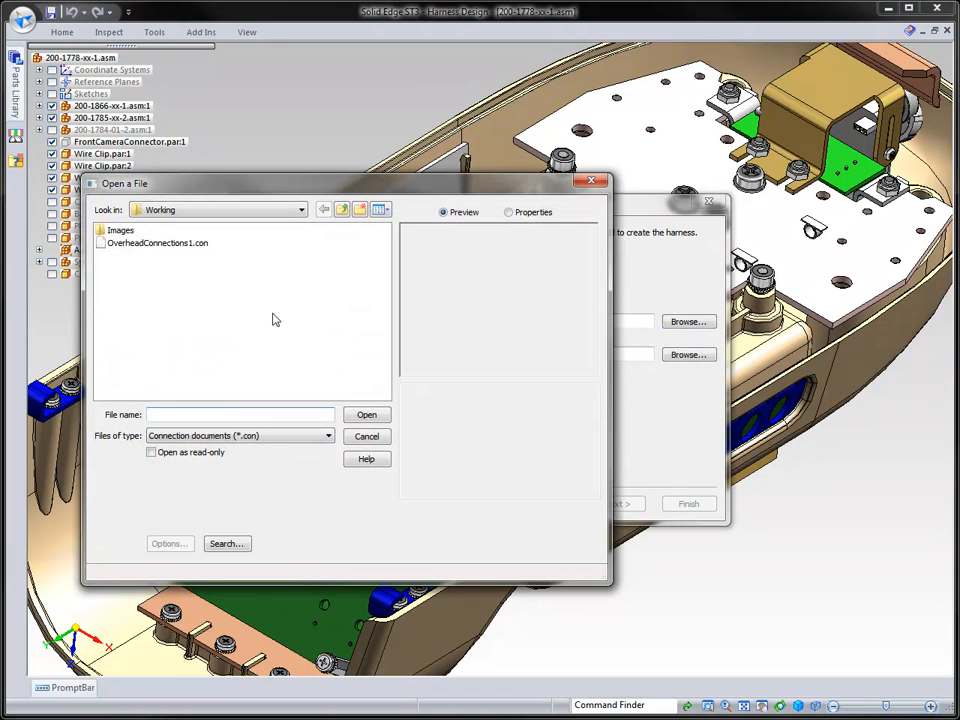
pyautogui.click(155, 243)
pyautogui.click(368, 414)
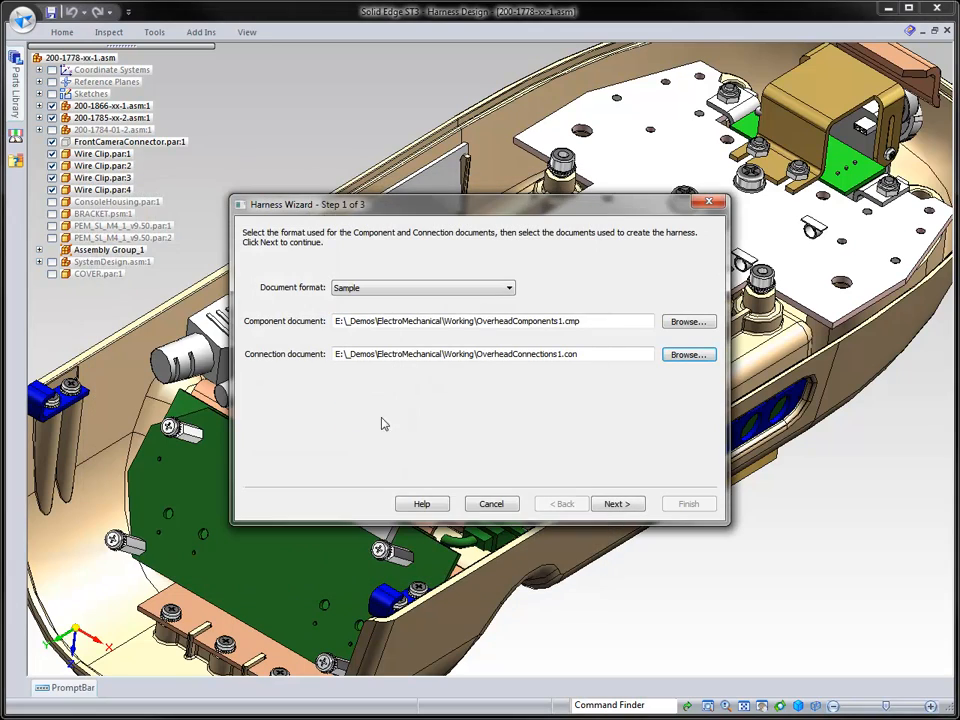
pyautogui.click(614, 504)
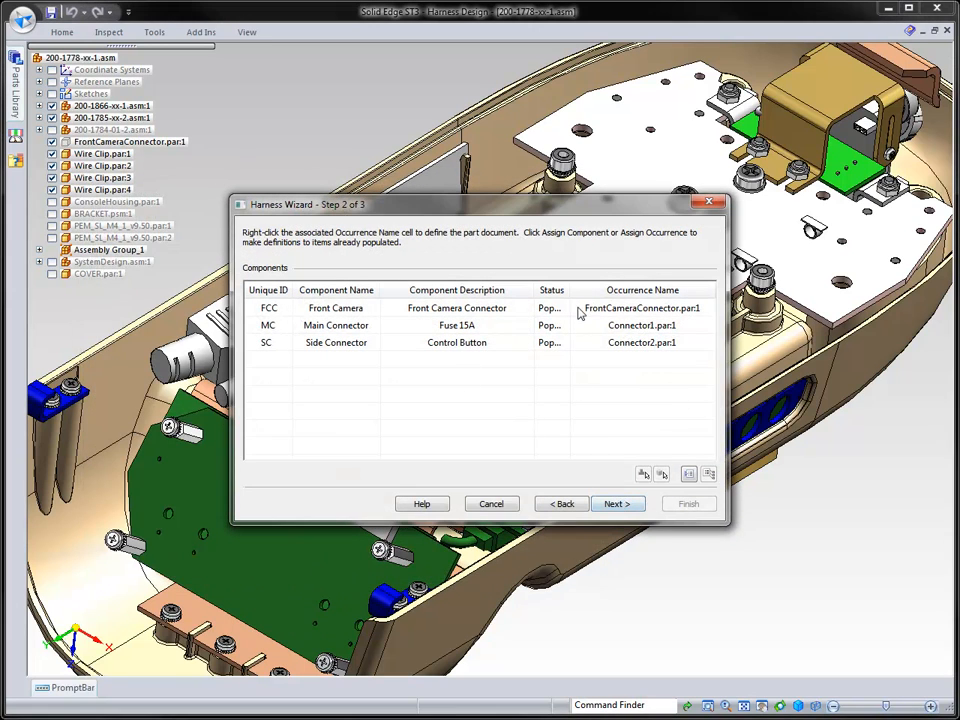
# Review the status and assignments of the Front Camera, Main Connector and Side Connector components, and continue to the connections
pyautogui.moveTo(567, 291); pyautogui.dragTo(626, 292)
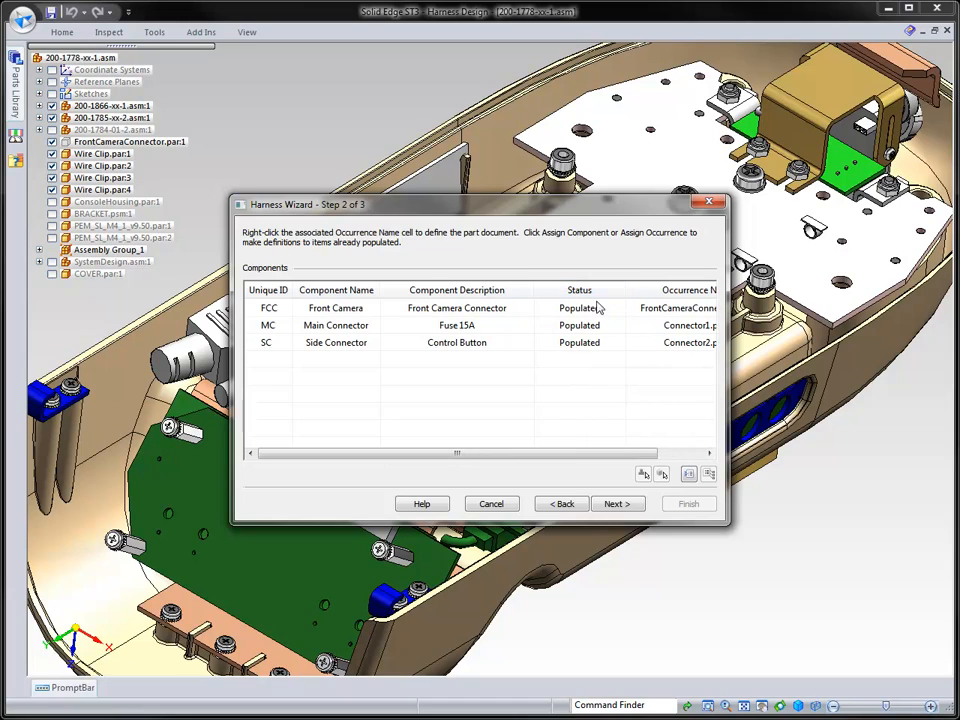
pyautogui.click(339, 310)
pyautogui.click(342, 326)
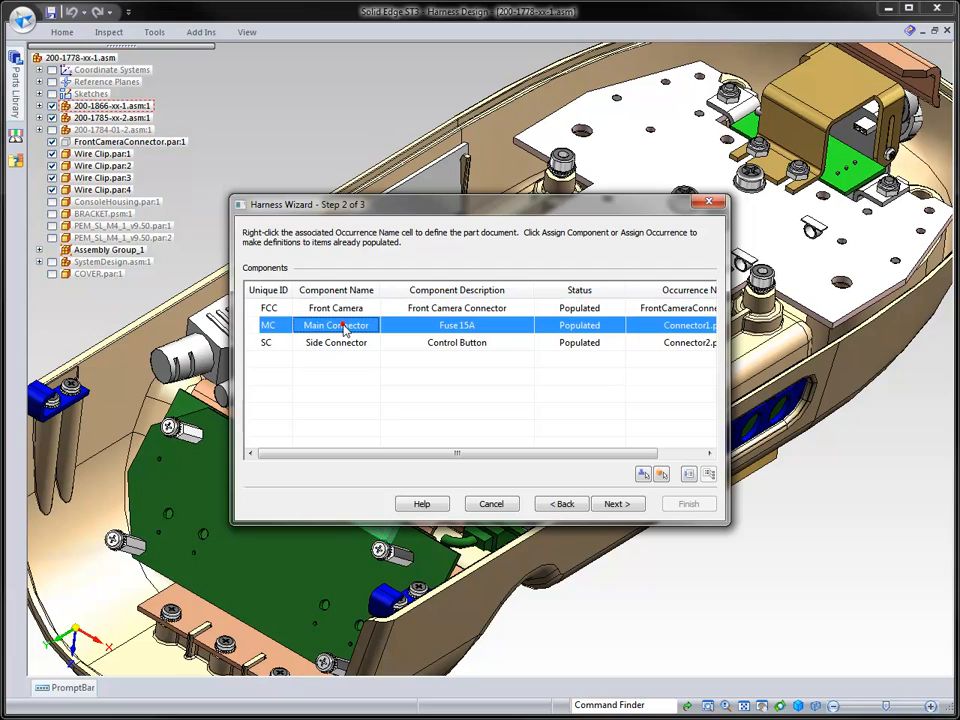
pyautogui.click(345, 343)
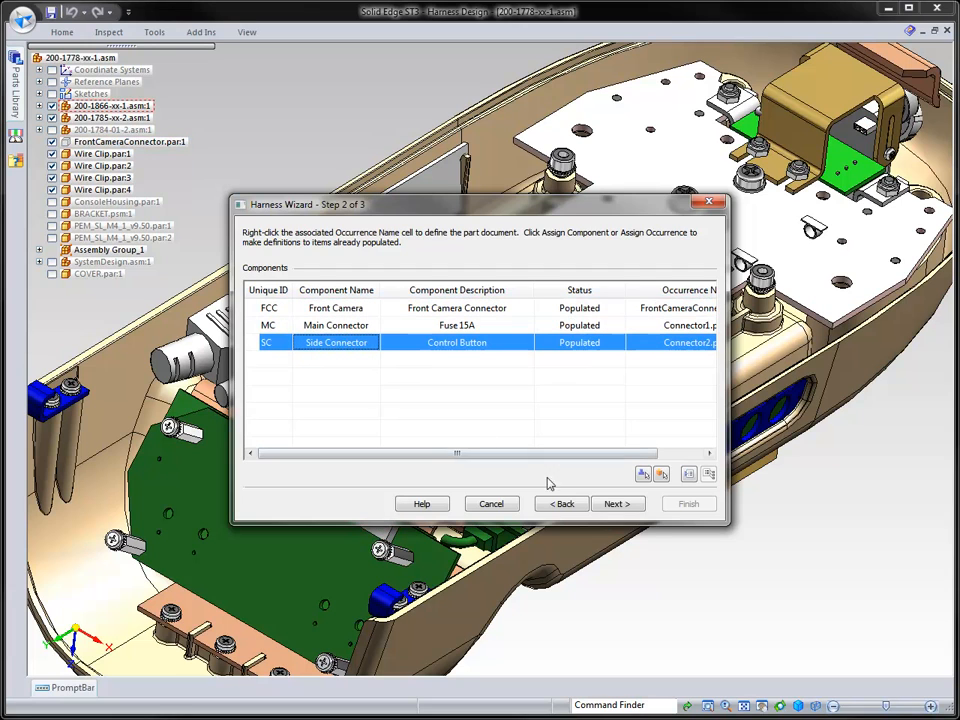
pyautogui.click(612, 504)
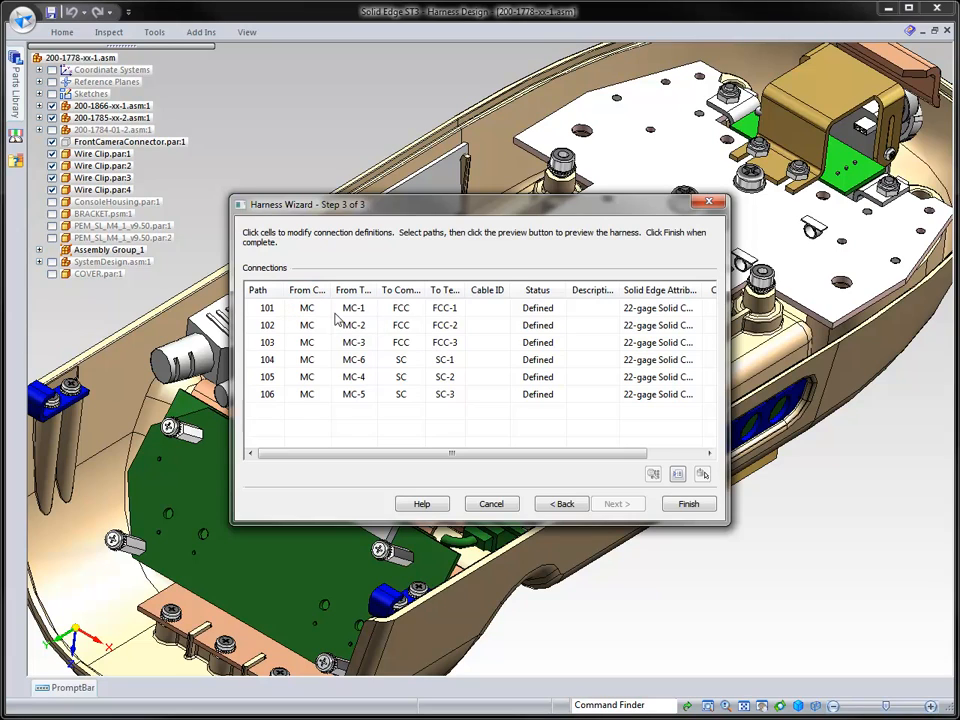
# Widen the from and to component and terminal columns and examine all connection definitions up to the cable attributes
pyautogui.moveTo(463, 295); pyautogui.dragTo(542, 302)
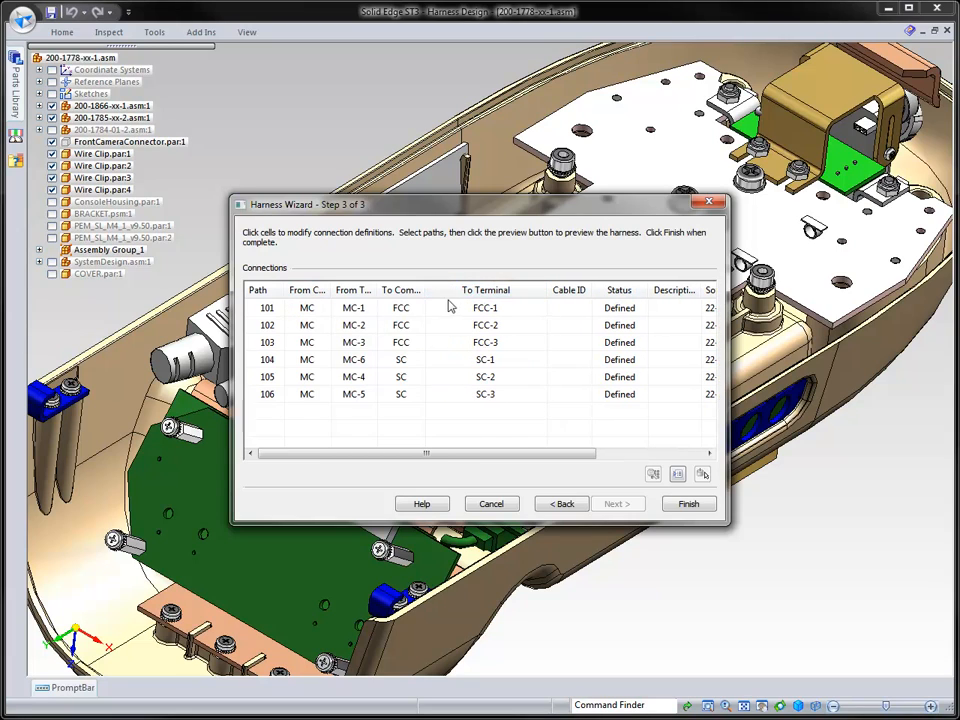
pyautogui.moveTo(426, 294); pyautogui.dragTo(487, 293)
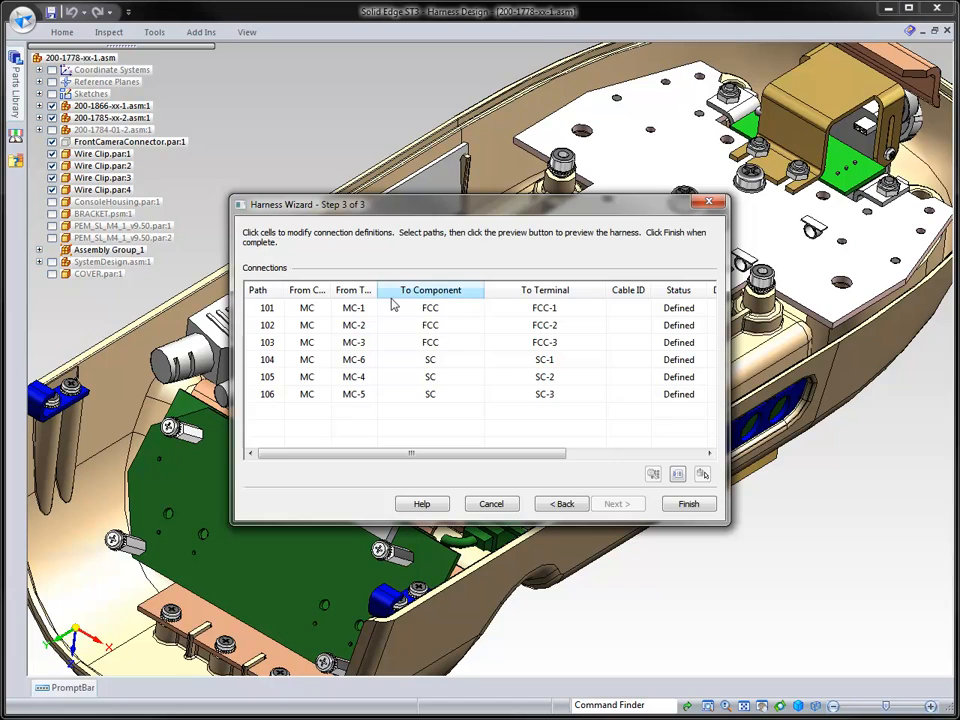
pyautogui.moveTo(377, 298); pyautogui.dragTo(439, 298)
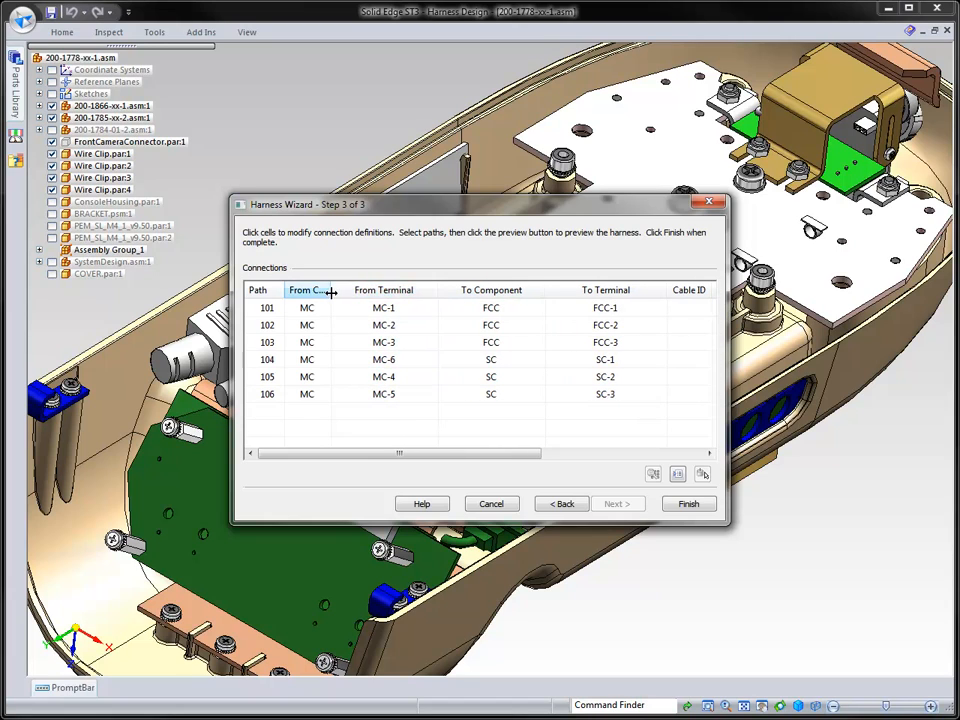
pyautogui.moveTo(331, 292); pyautogui.dragTo(397, 294)
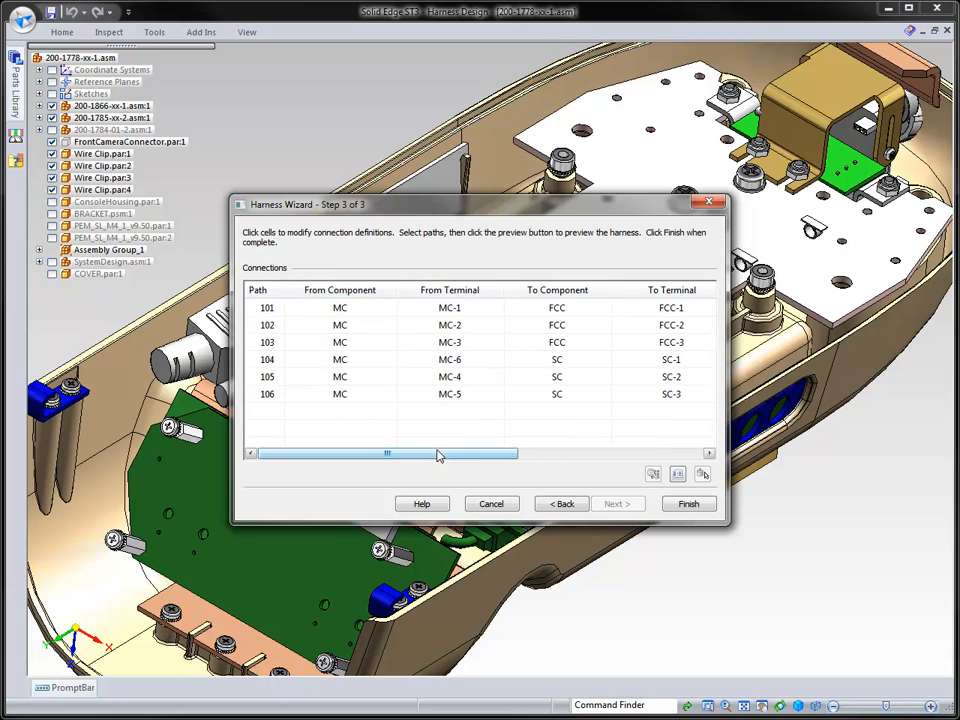
pyautogui.moveTo(437, 455); pyautogui.dragTo(658, 452)
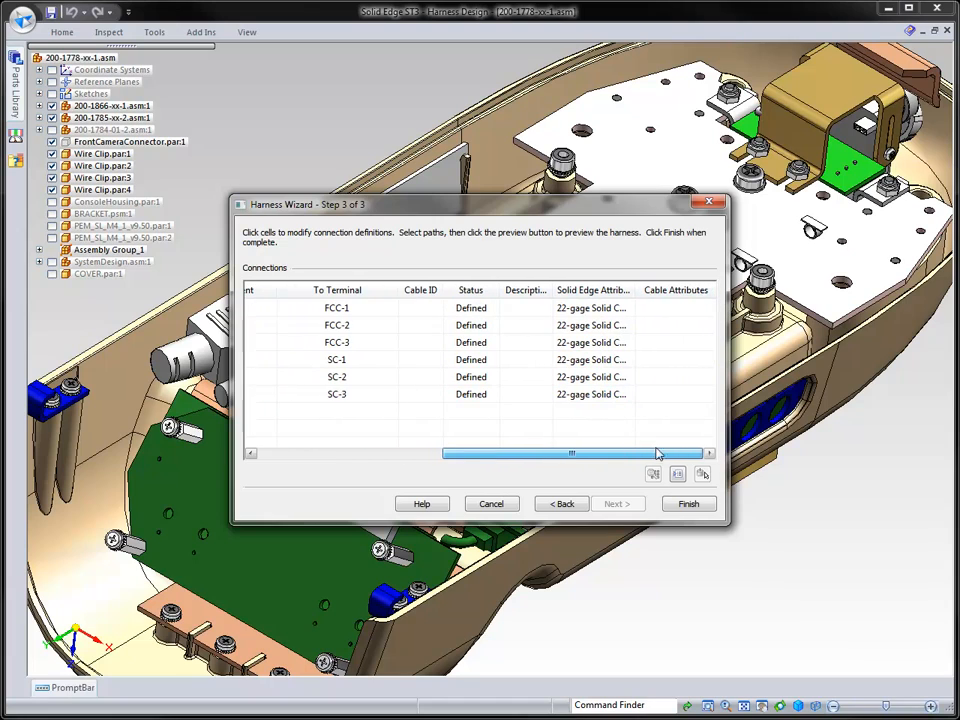
# Check the wire material choices for the FCC-1 connection and finish the wizard to create the harness wires
pyautogui.click(629, 309)
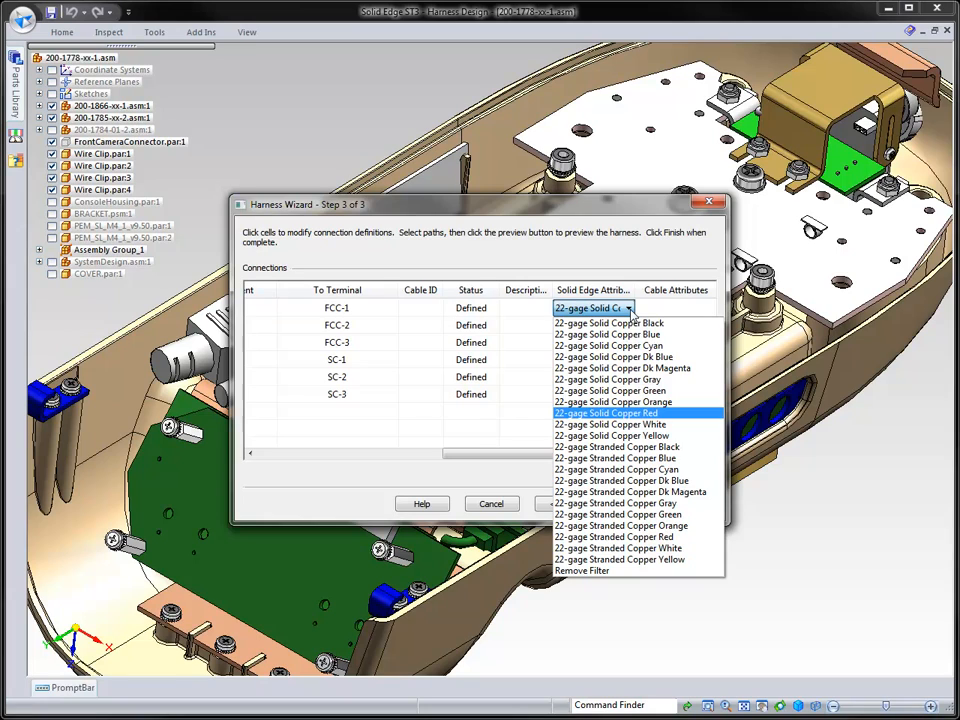
pyautogui.click(629, 309)
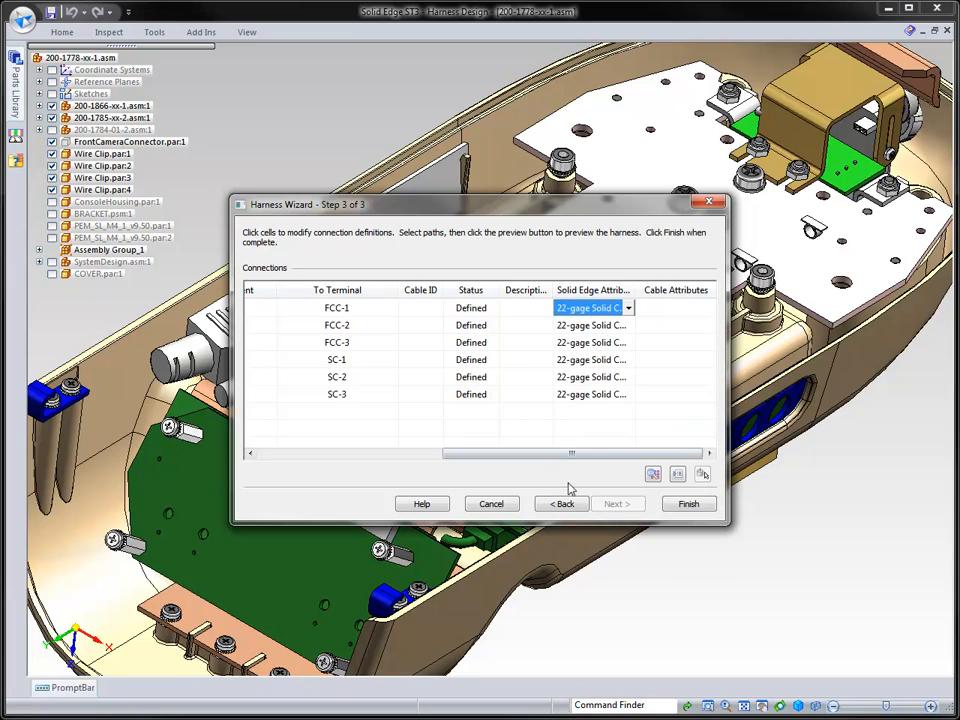
pyautogui.click(676, 505)
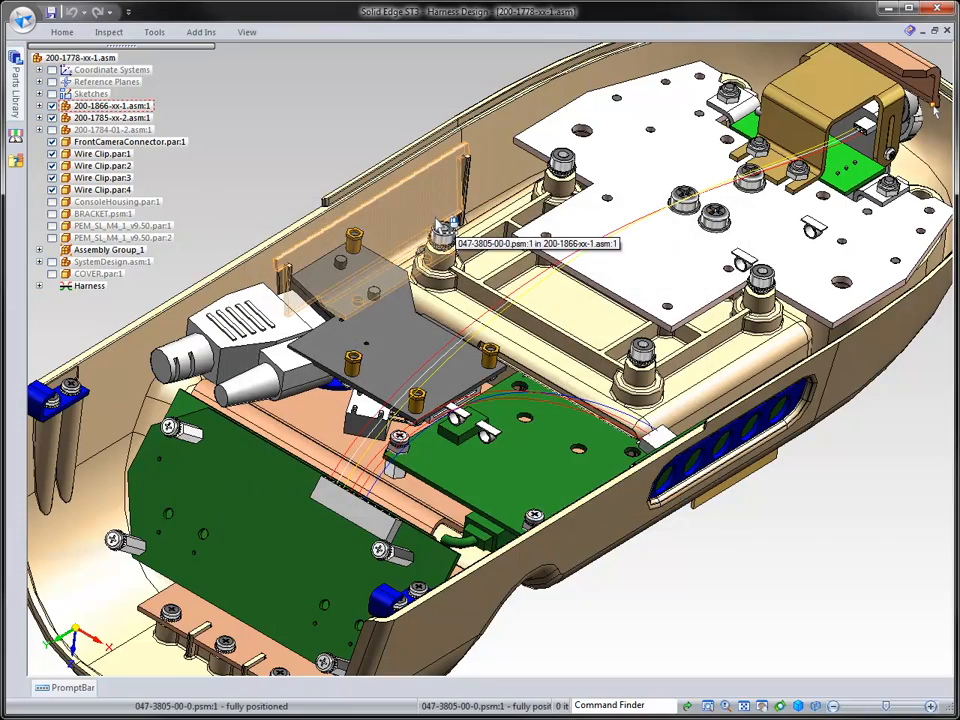
# Bundle the three main-connector wires leading to the side connector, routing them through the wire clip on the green board with material None
pyautogui.scroll(2, 425, 225)
pyautogui.moveTo(425, 223); pyautogui.dragTo(396, 229, button='middle')
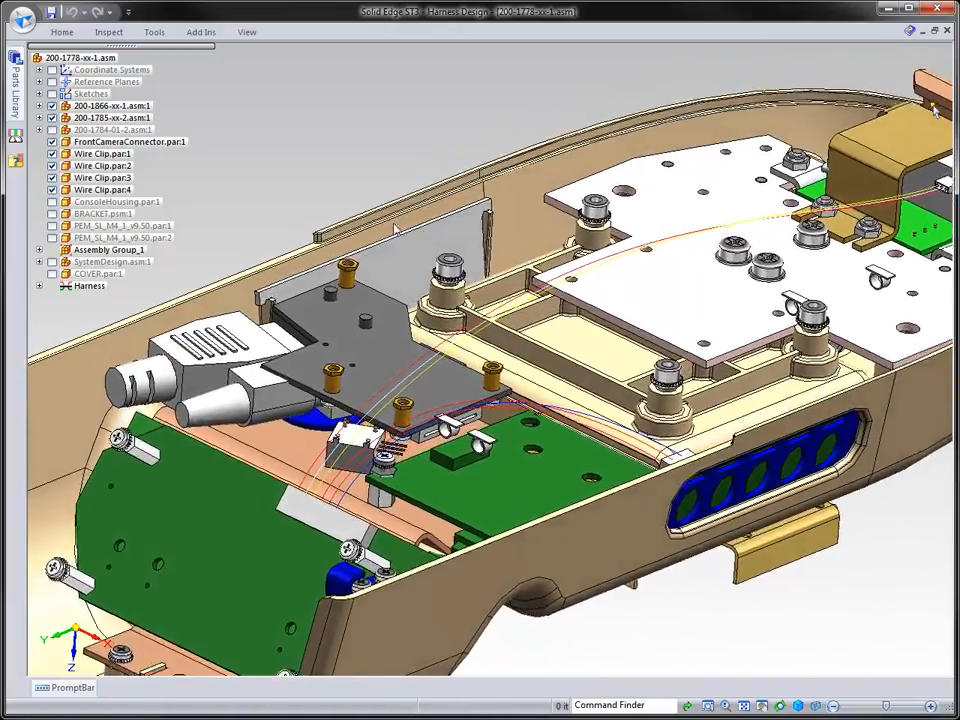
pyautogui.scroll(3, 392, 231)
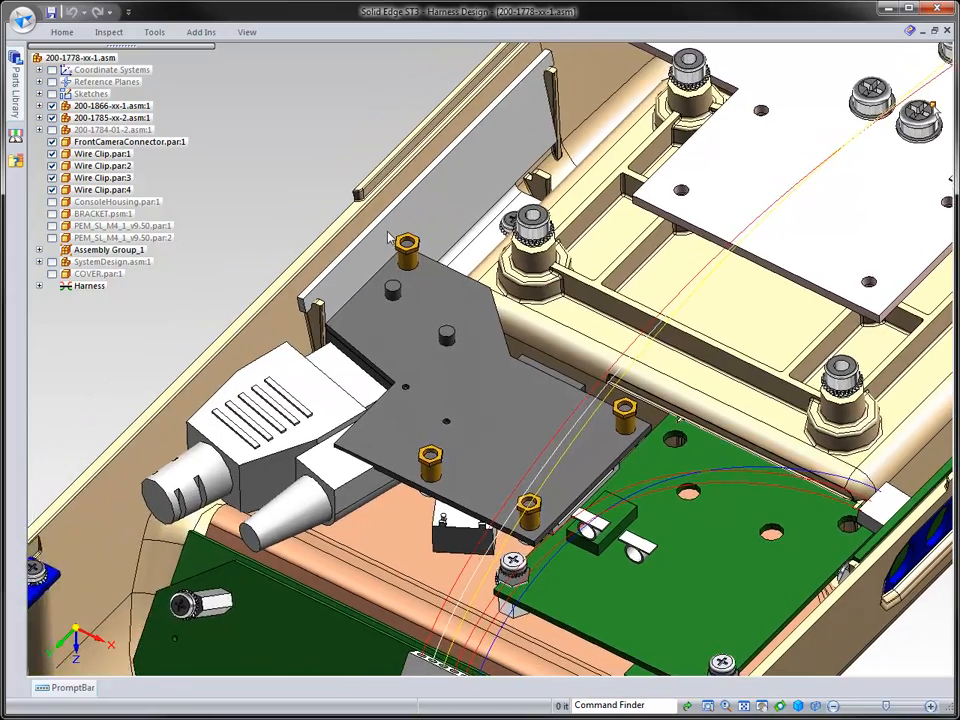
pyautogui.rightClick(324, 106)
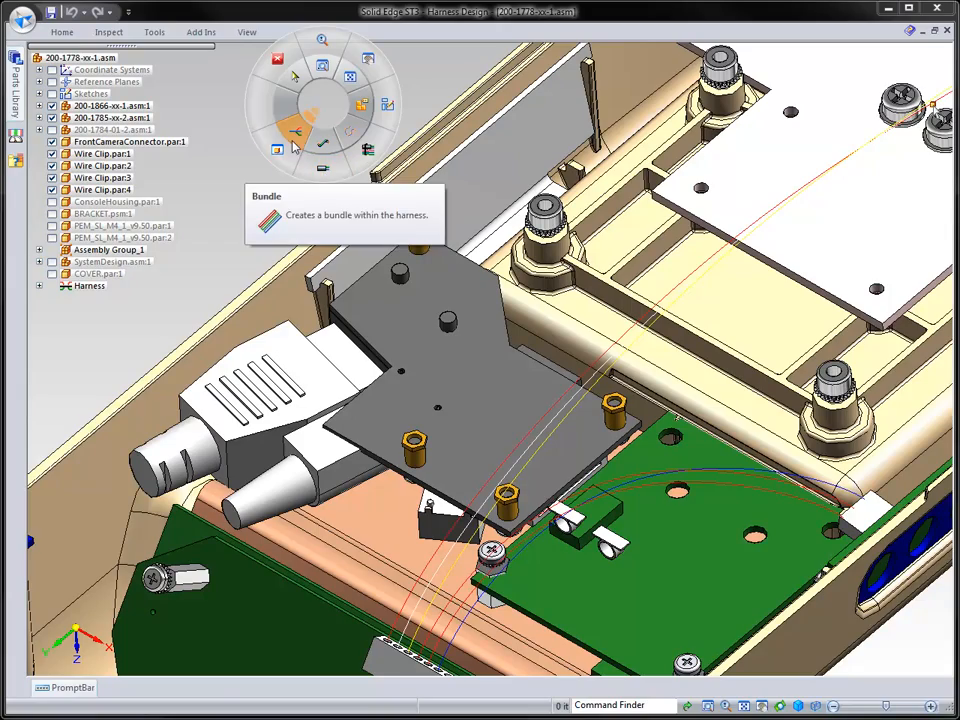
pyautogui.click(295, 147)
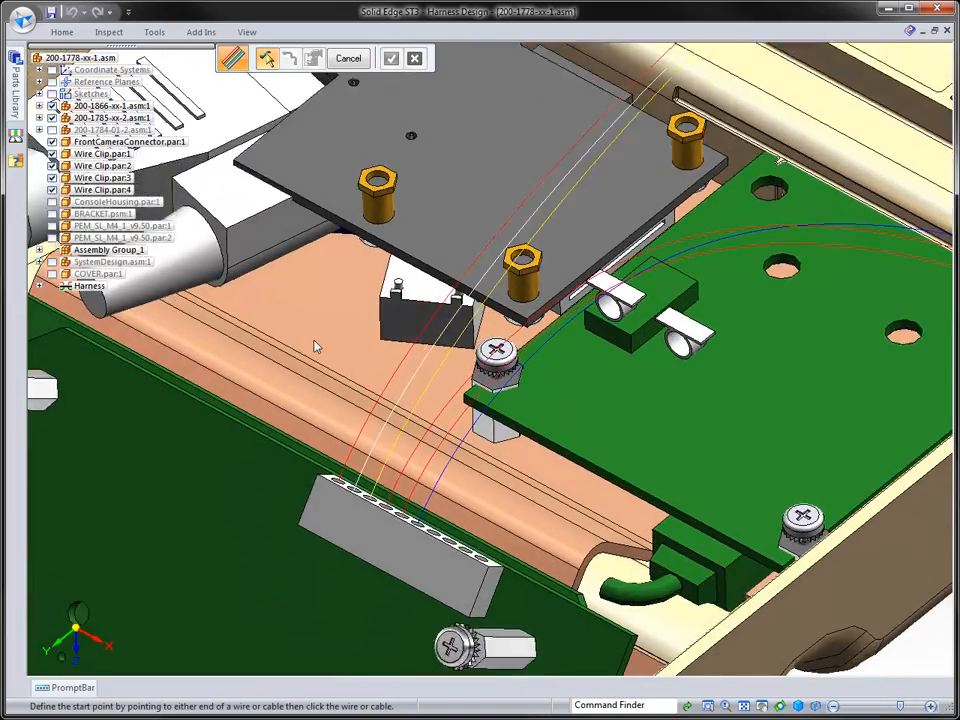
pyautogui.click(407, 396)
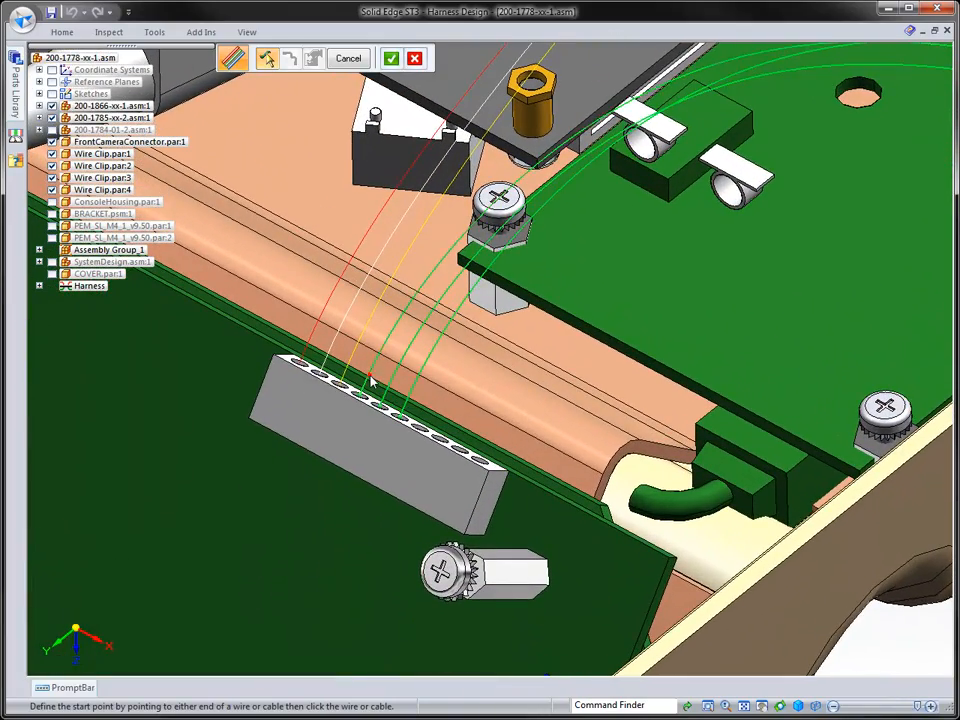
pyautogui.rightClick(384, 365)
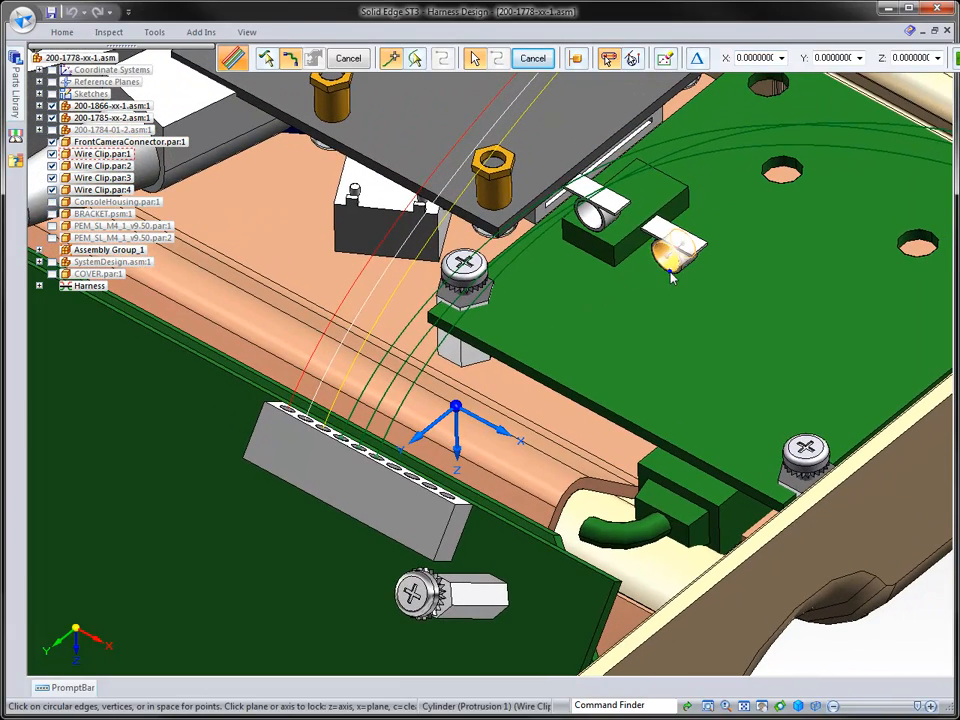
pyautogui.click(665, 257)
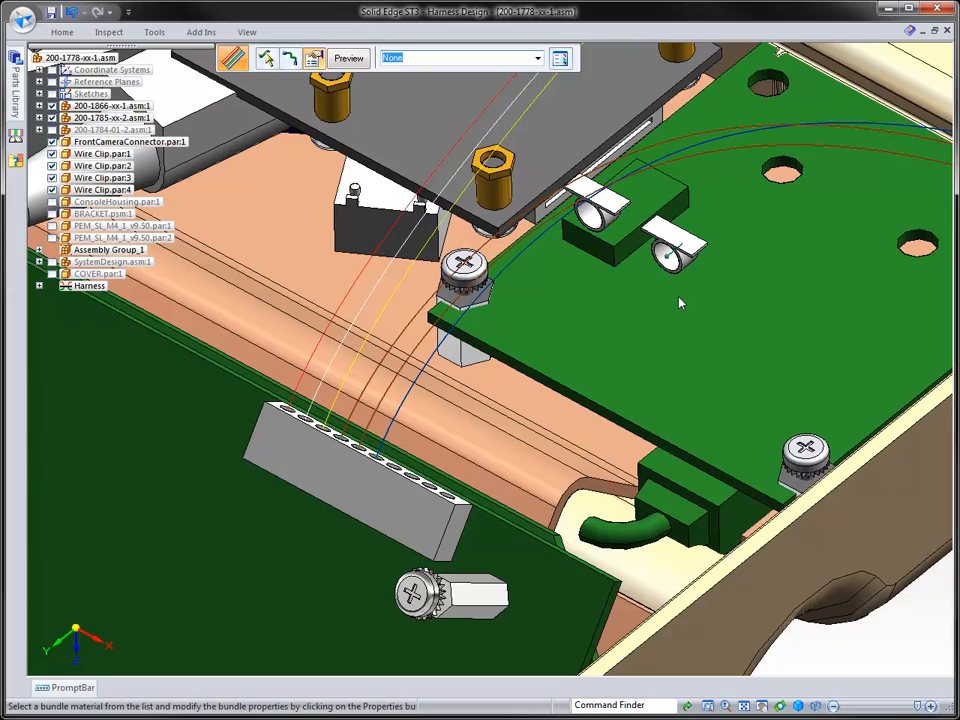
pyautogui.rightClick(681, 303)
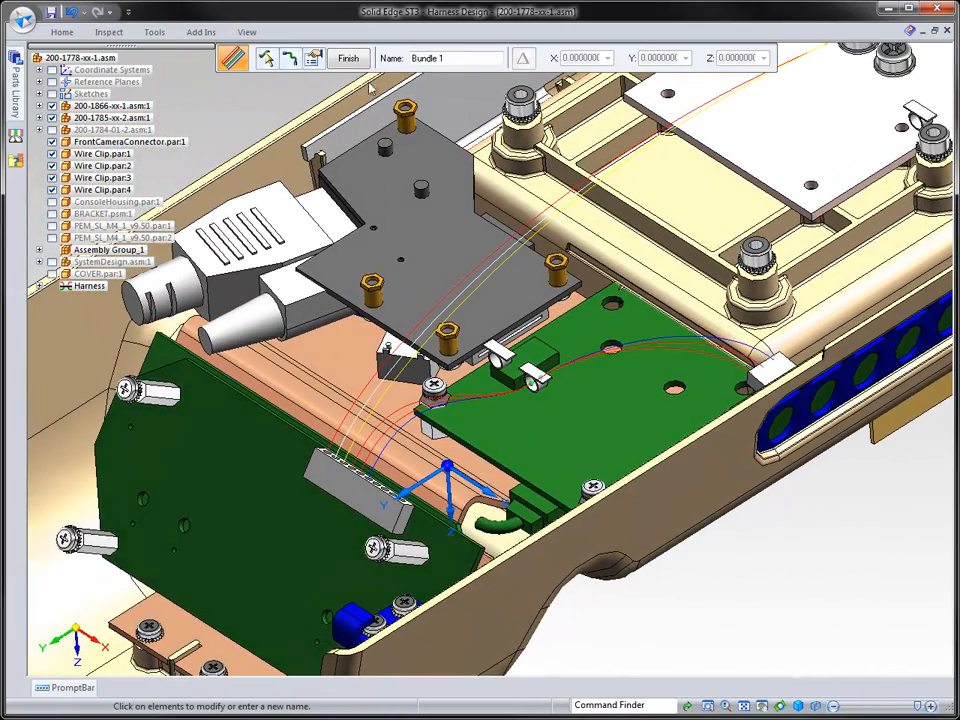
pyautogui.click(348, 59)
pyautogui.click(348, 60)
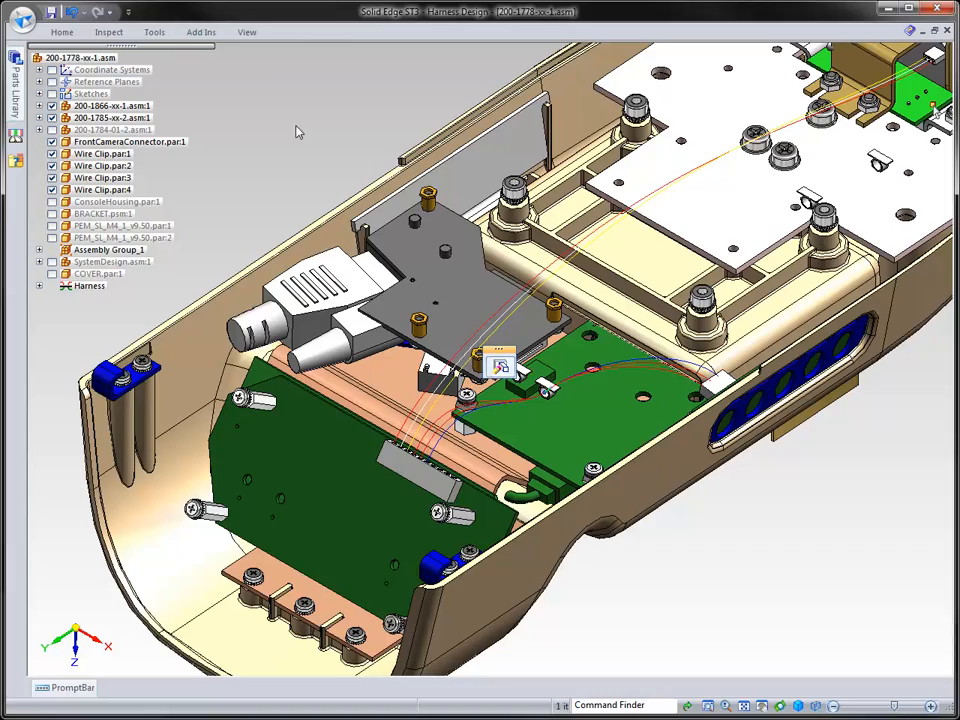
# Define a cable from the three main-connector wires leading to the front camera, routed through the clip by the dark board and the white plate's two clips
pyautogui.moveTo(296, 127); pyautogui.dragTo(300, 158, button='right')
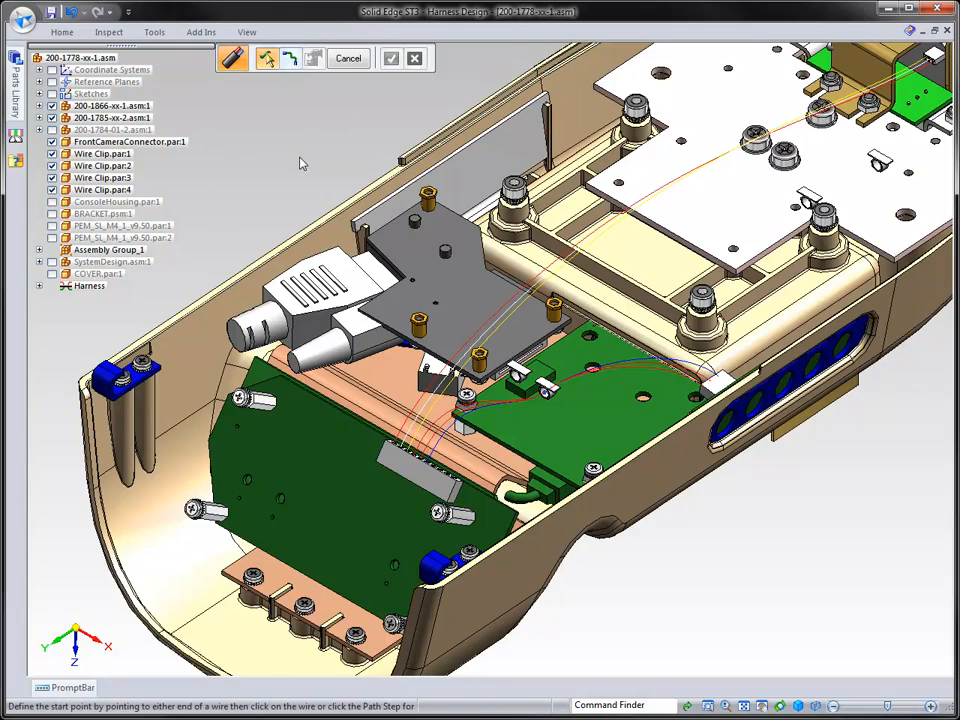
pyautogui.scroll(5, 302, 163)
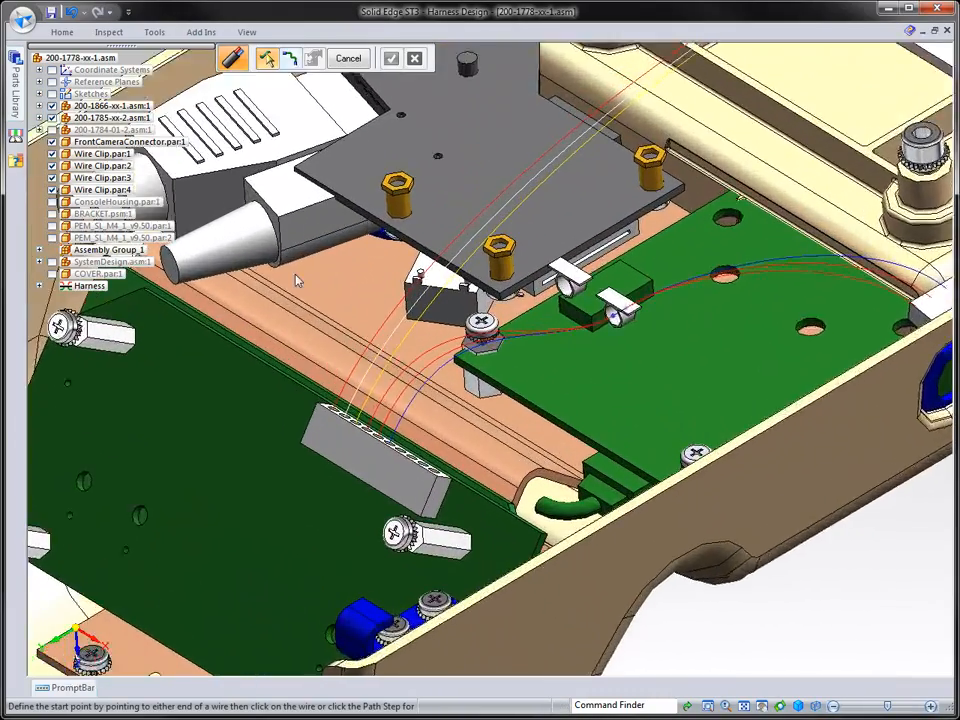
pyautogui.scroll(2, 296, 281)
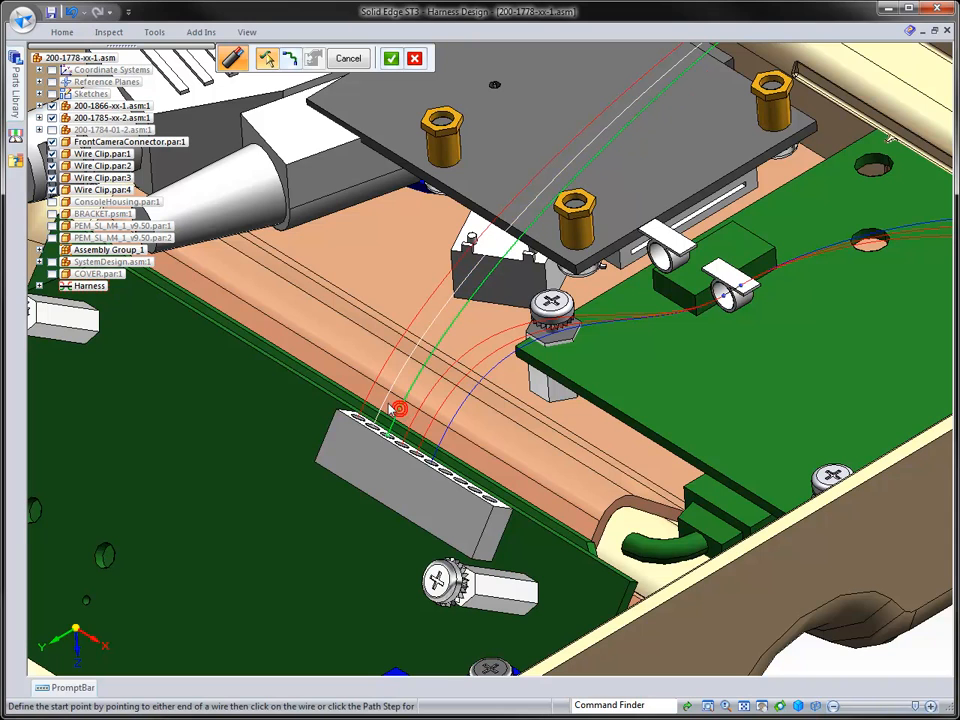
pyautogui.rightClick(366, 323)
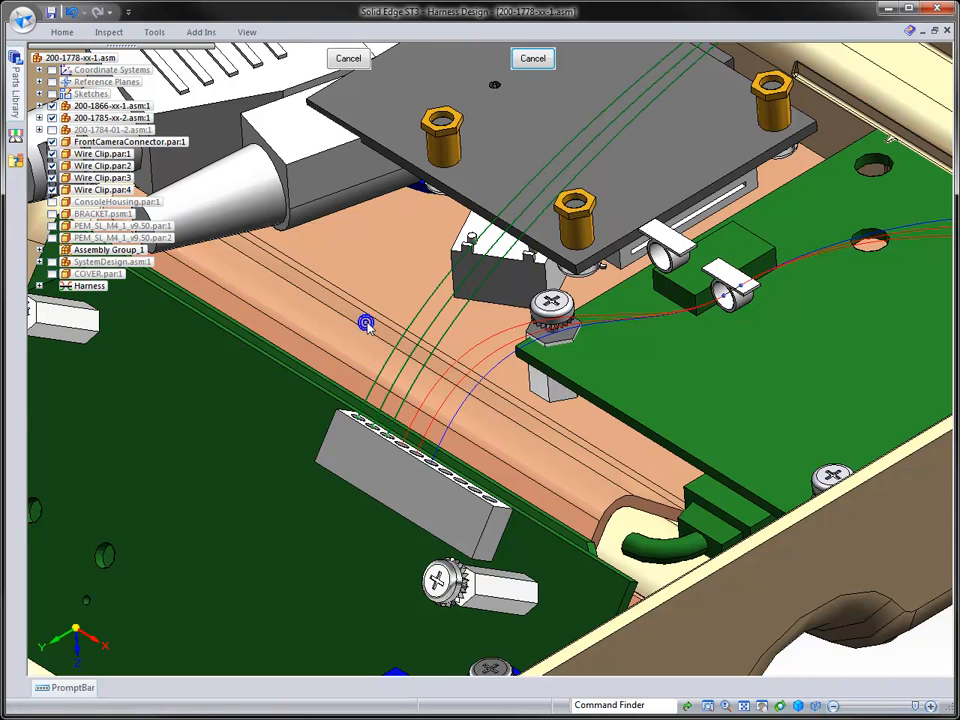
pyautogui.scroll(-2, 366, 323)
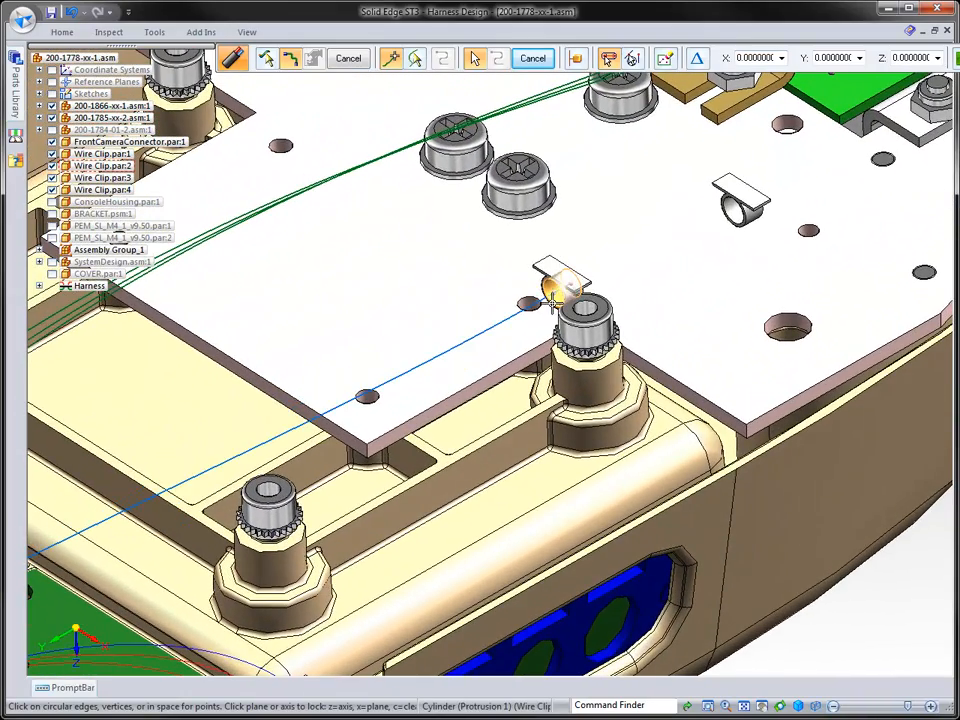
pyautogui.click(552, 300)
pyautogui.click(740, 206)
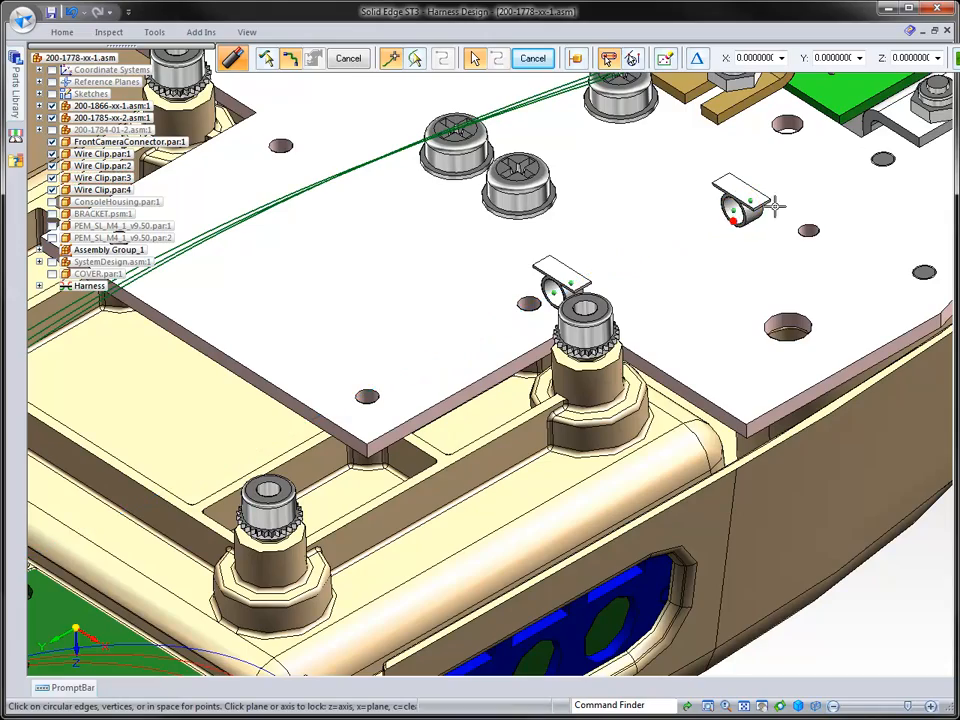
pyautogui.rightClick(810, 185)
pyautogui.rightClick(810, 185)
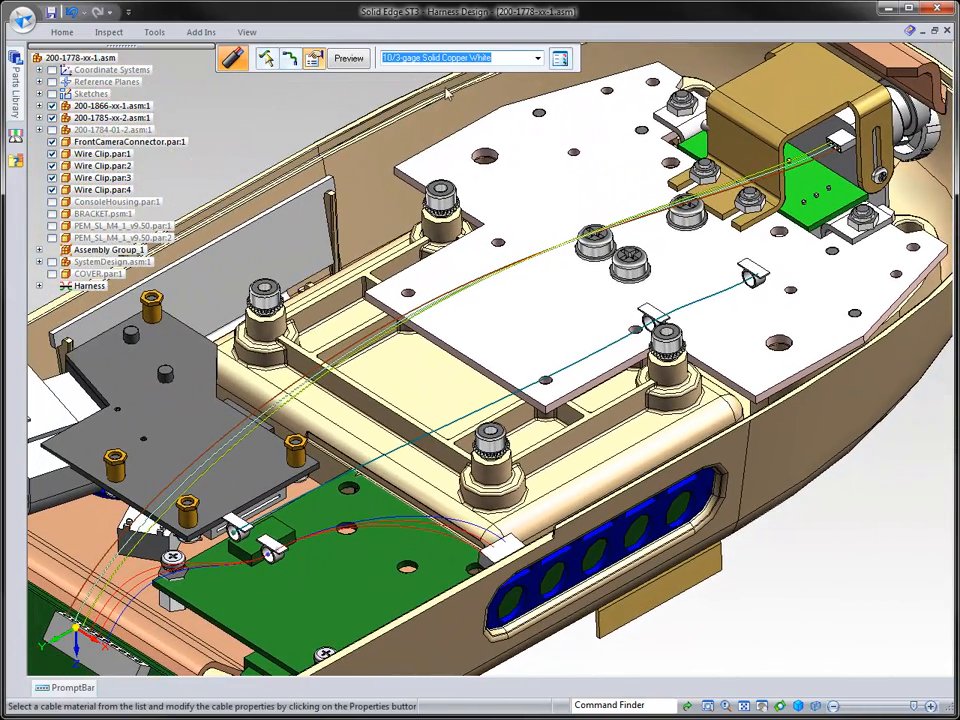
# Set the cable material to 22/4-gage Solid Copper White, preview the cable and finish it
pyautogui.click(537, 60)
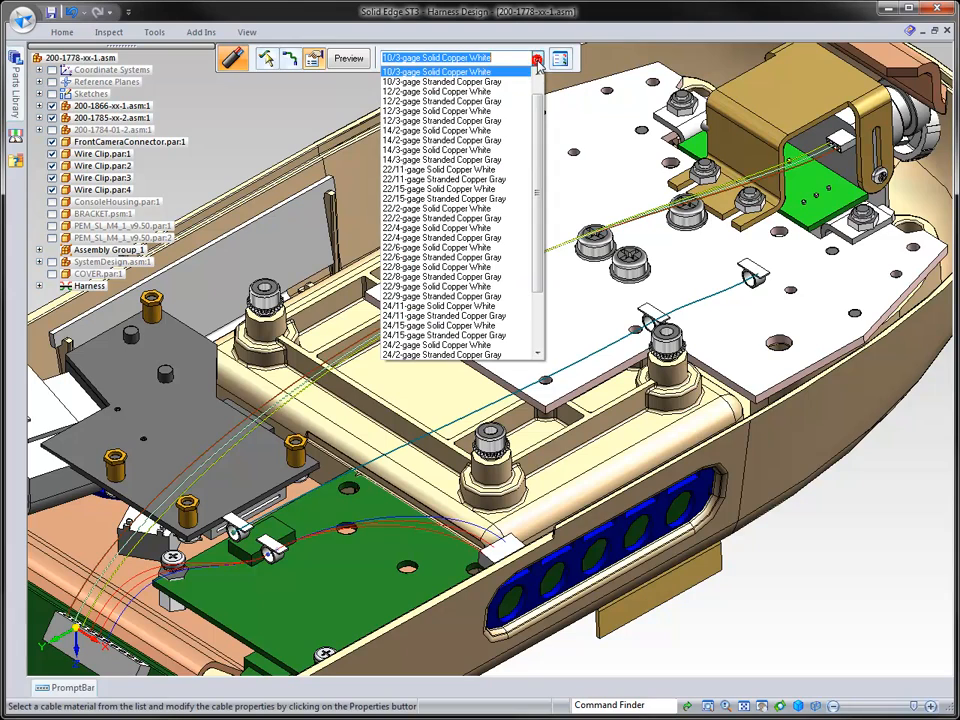
pyautogui.click(487, 229)
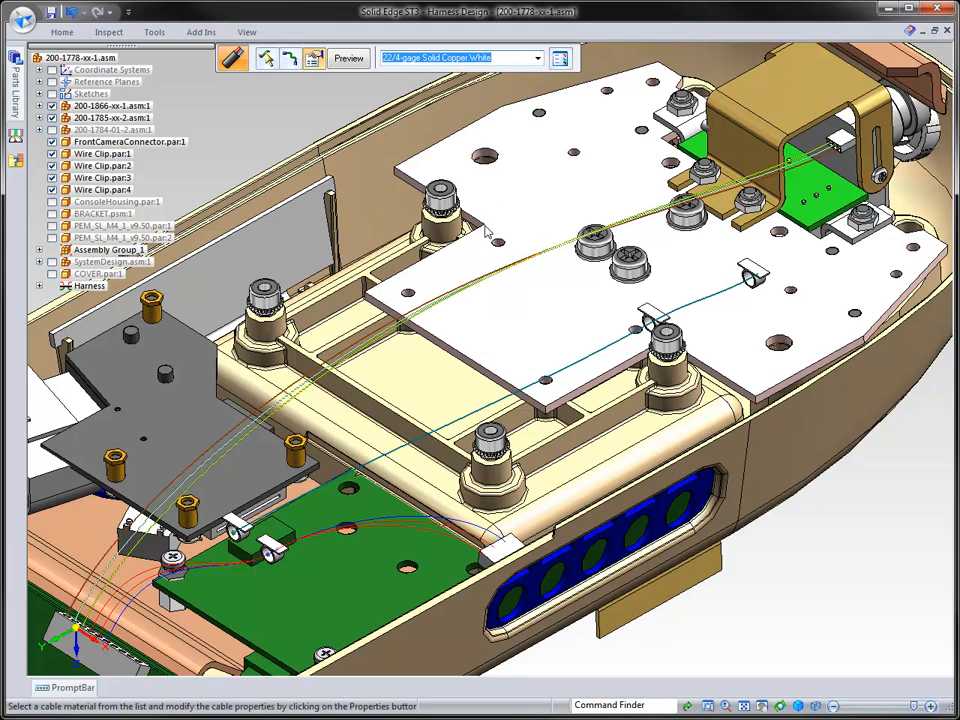
pyautogui.click(358, 62)
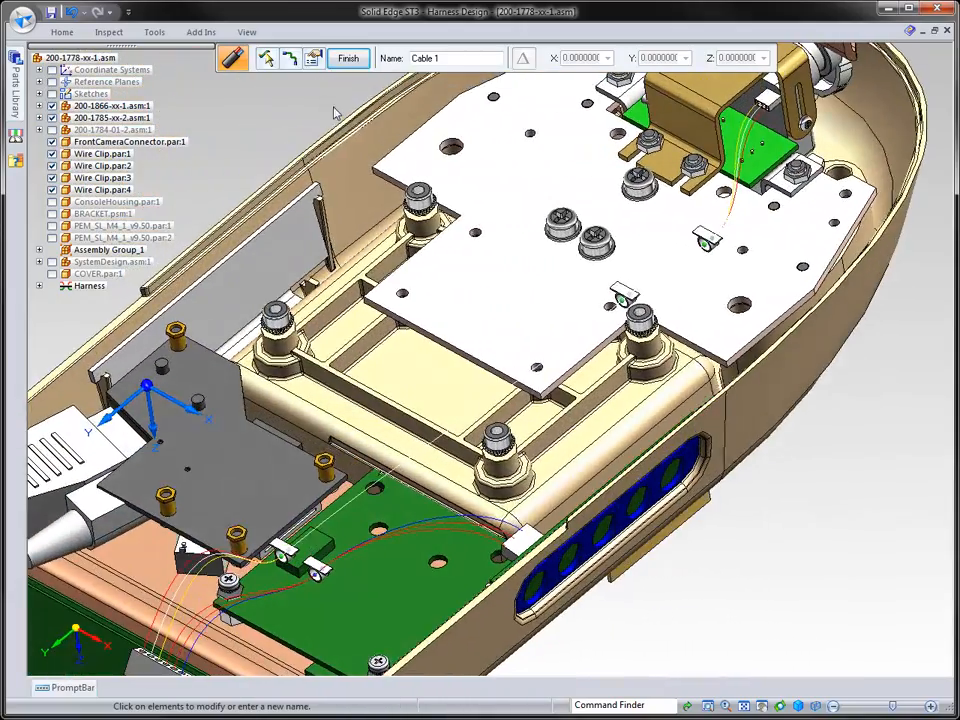
pyautogui.click(348, 58)
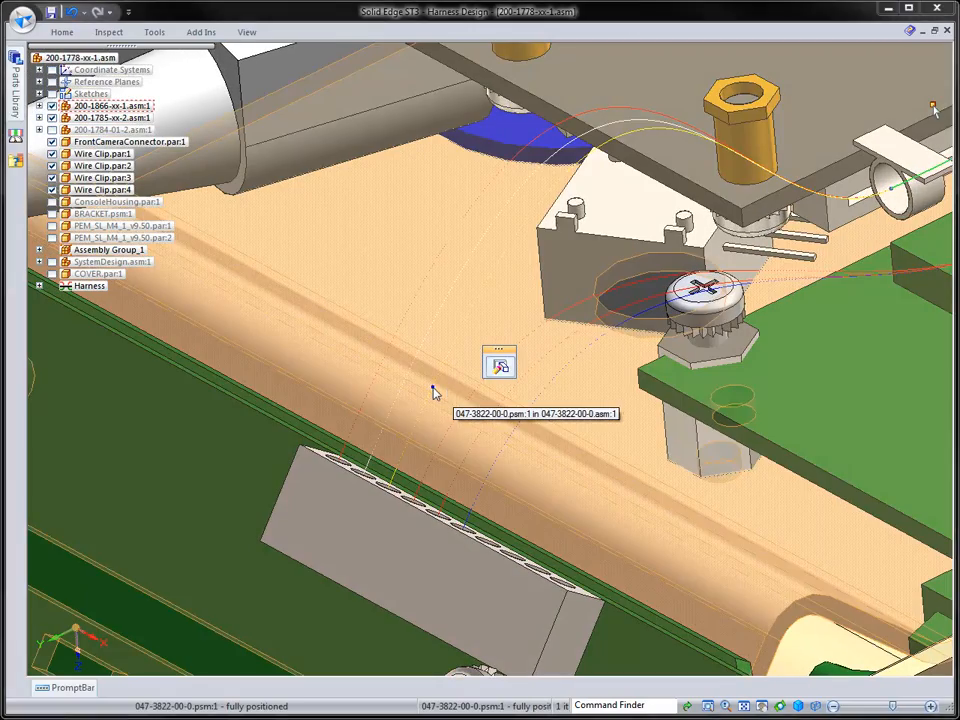
# Edit the paths of the yellow and white front-camera wires, flattening their arcs between the main connector and the first wire clip
pyautogui.rightClick(433, 388)
pyautogui.click(497, 455)
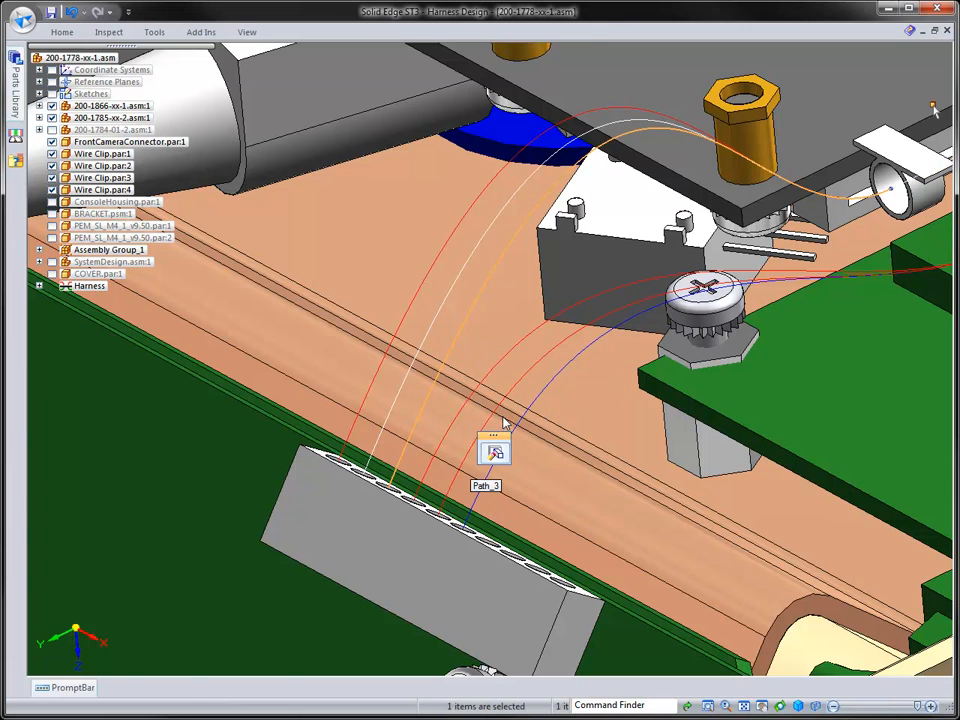
pyautogui.click(495, 453)
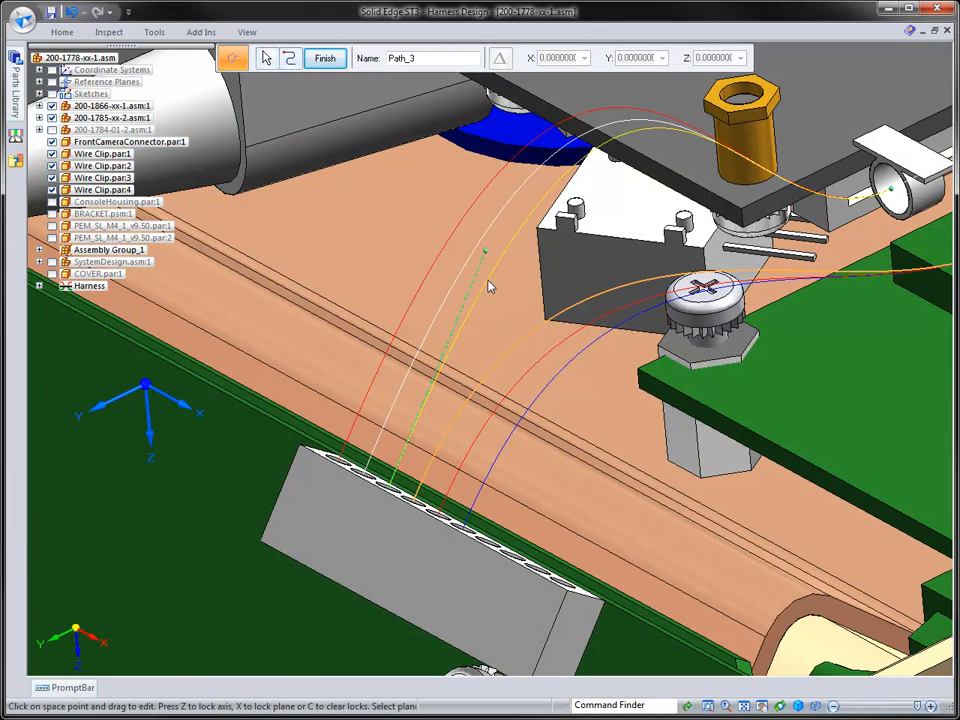
pyautogui.moveTo(486, 257); pyautogui.dragTo(438, 382)
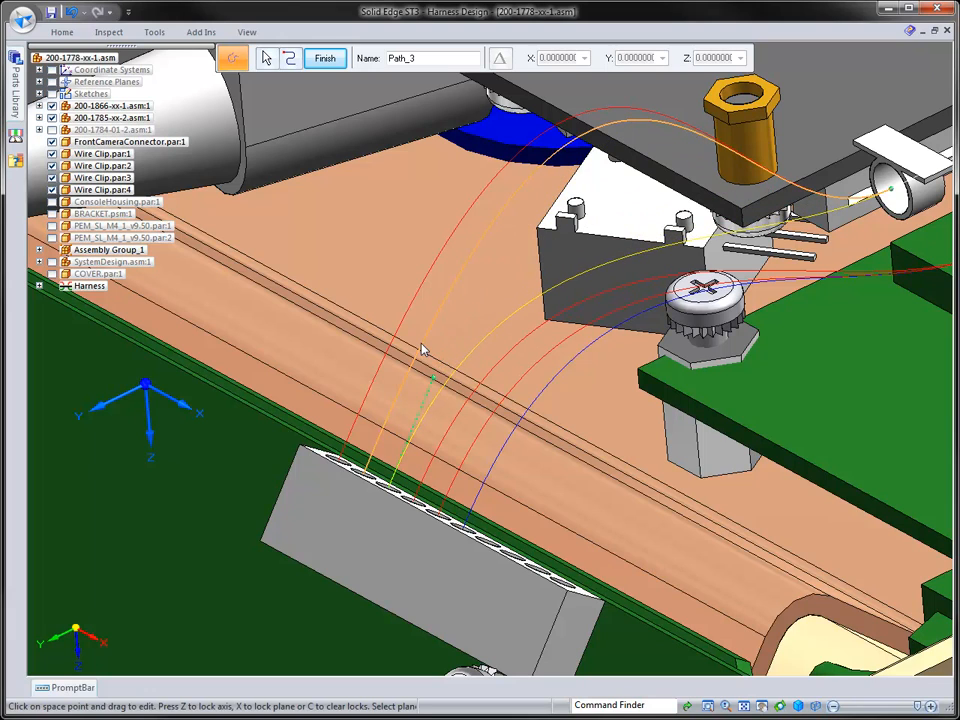
pyautogui.moveTo(462, 245); pyautogui.dragTo(443, 333)
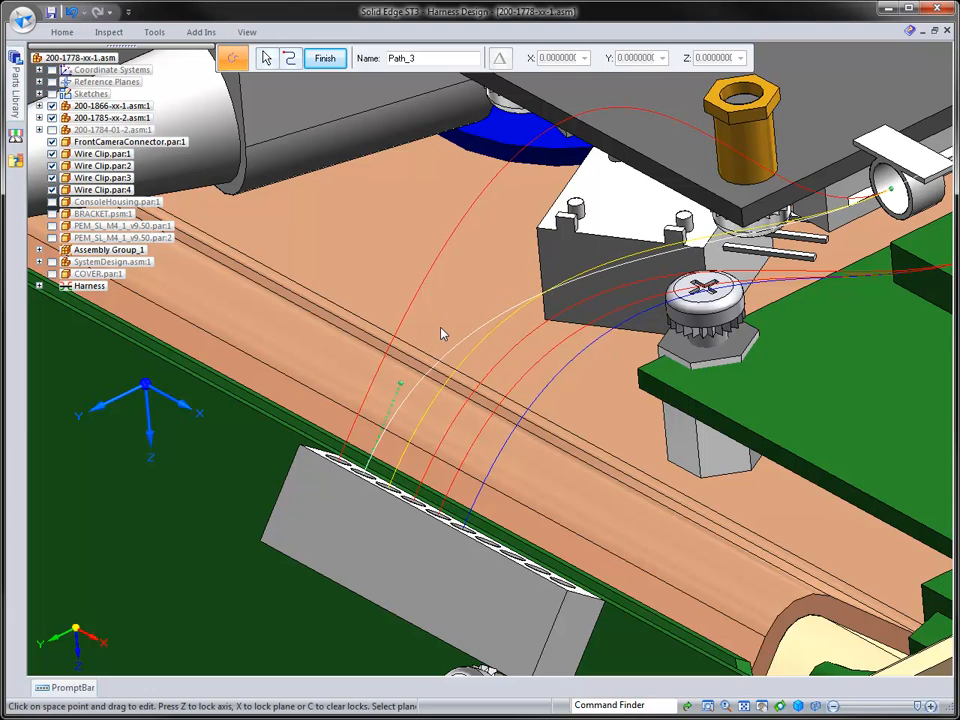
# Flatten the outer red front-camera wire's arc at the main connector, fine-tune the yellow wire's curve and finish the path edit
pyautogui.click(413, 298)
pyautogui.moveTo(437, 219); pyautogui.dragTo(420, 323)
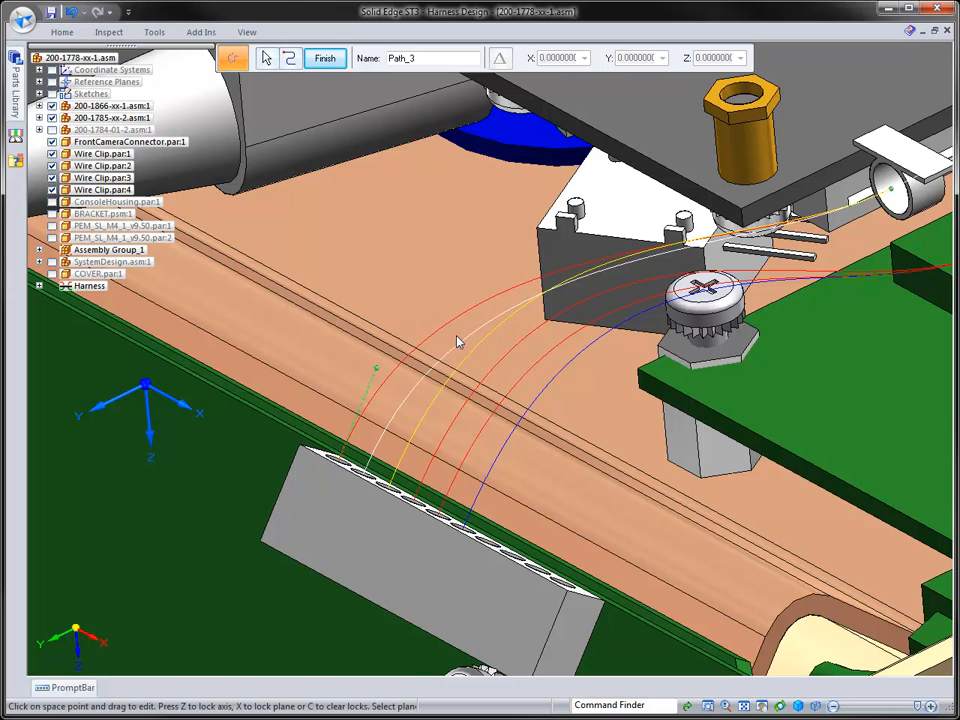
pyautogui.click(470, 356)
pyautogui.moveTo(433, 377); pyautogui.dragTo(430, 387)
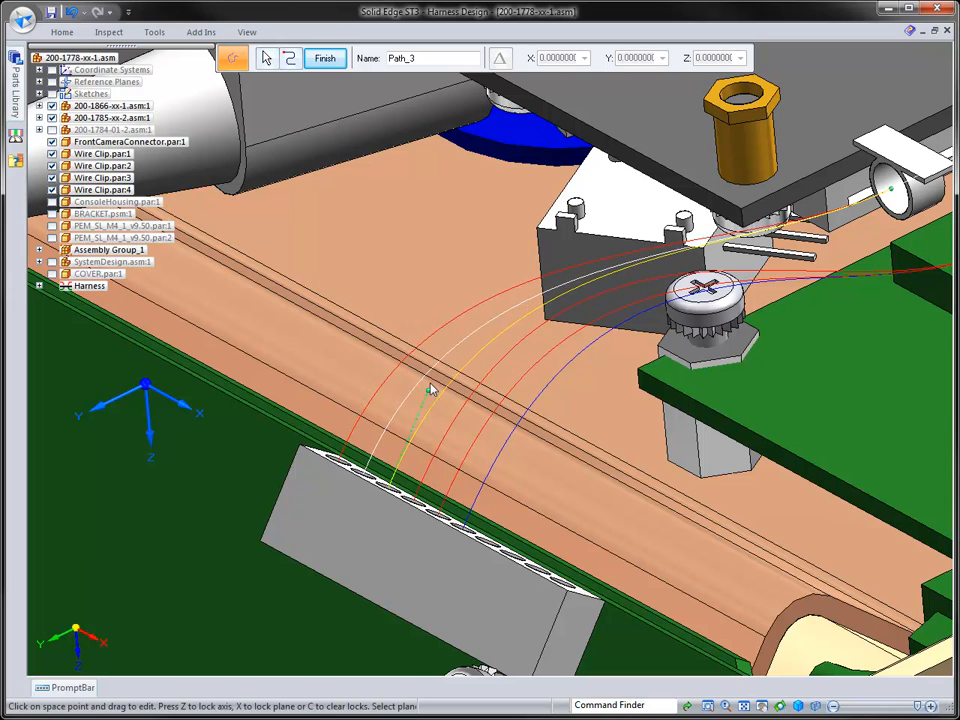
pyautogui.moveTo(400, 186); pyautogui.dragTo(324, 120, button='middle')
pyautogui.click(324, 59)
pyautogui.scroll(-3, 370, 146)
pyautogui.rightClick(324, 120)
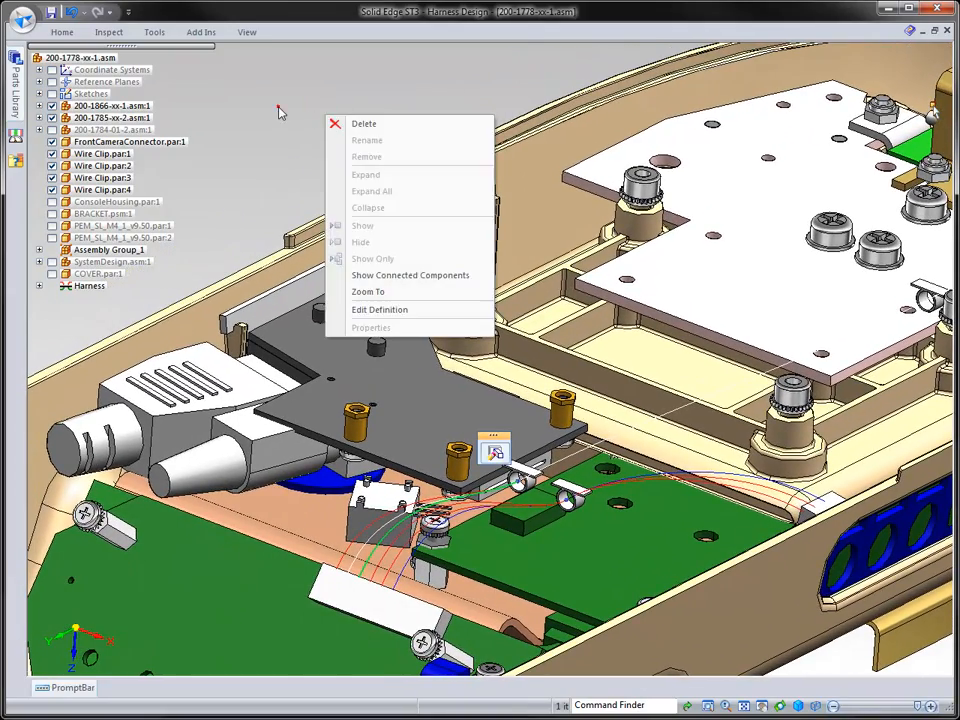
# Create physical conductors for all cables and all wires of the harness
pyautogui.click(193, 274)
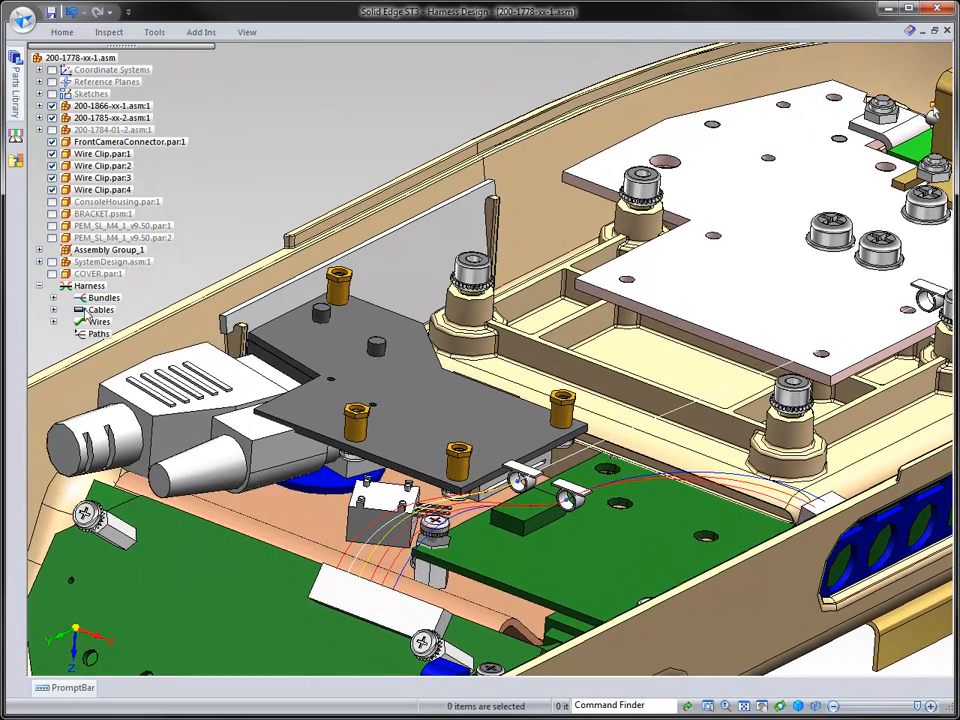
pyautogui.rightClick(99, 311)
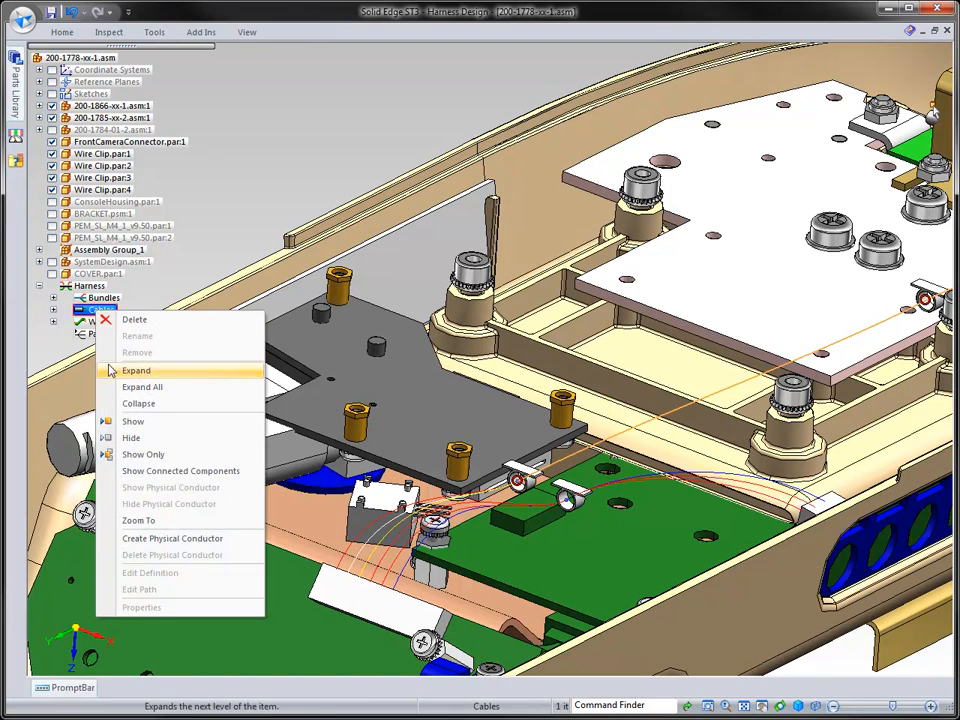
pyautogui.click(184, 540)
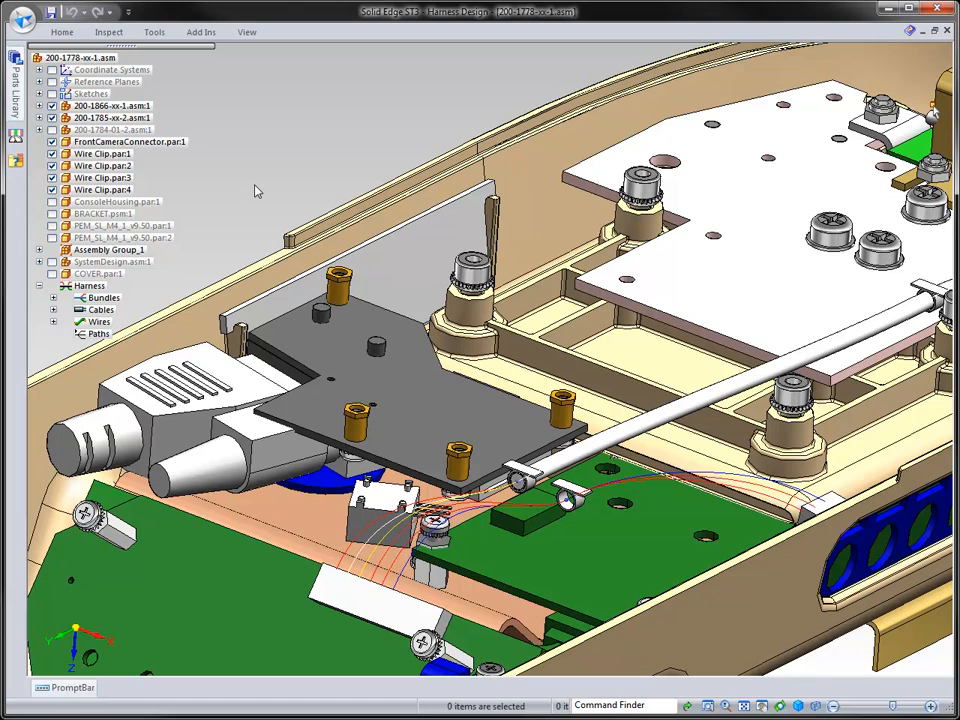
pyautogui.rightClick(92, 321)
pyautogui.click(125, 548)
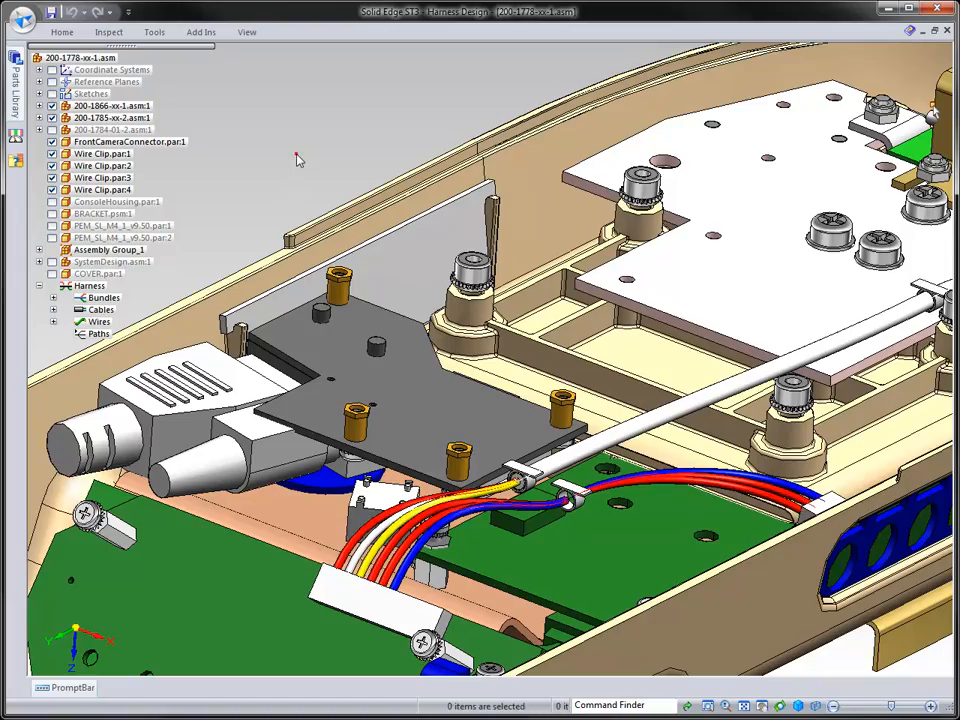
# Move Wire Clip.par:2 on the white plate about 0.27 in sideways, toward the nearby round screws
pyautogui.moveTo(296, 153); pyautogui.dragTo(371, 152, button='middle')
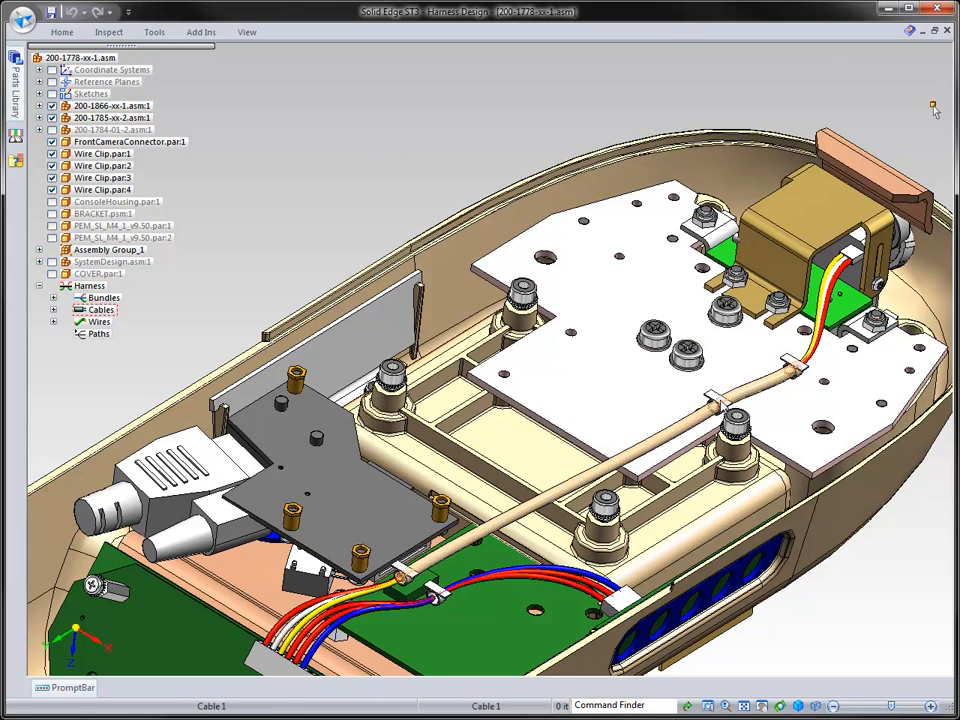
pyautogui.click(709, 396)
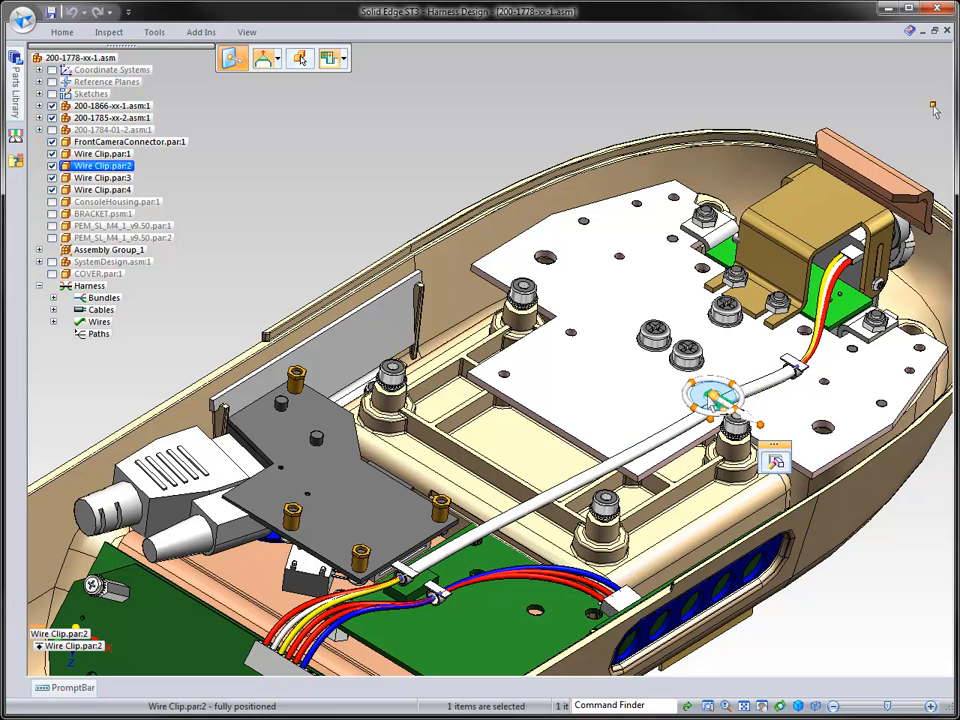
pyautogui.press('Escape')
pyautogui.click(745, 414)
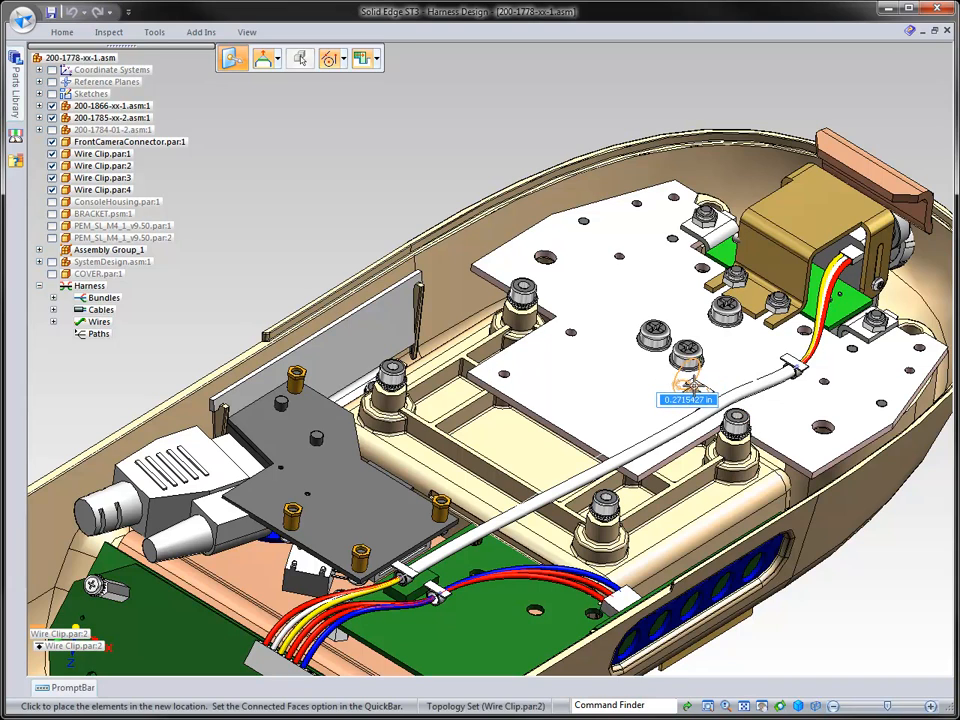
pyautogui.click(693, 386)
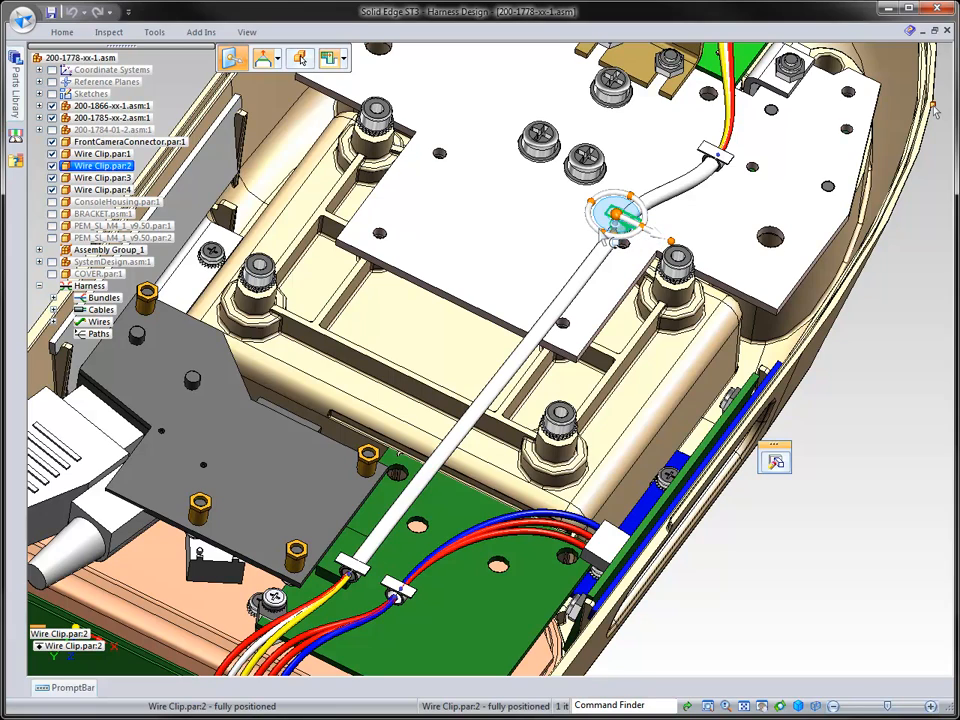
# Move Wire Clip.par:2 about 0.84 in along the cable direction, toward the green board
pyautogui.click(604, 238)
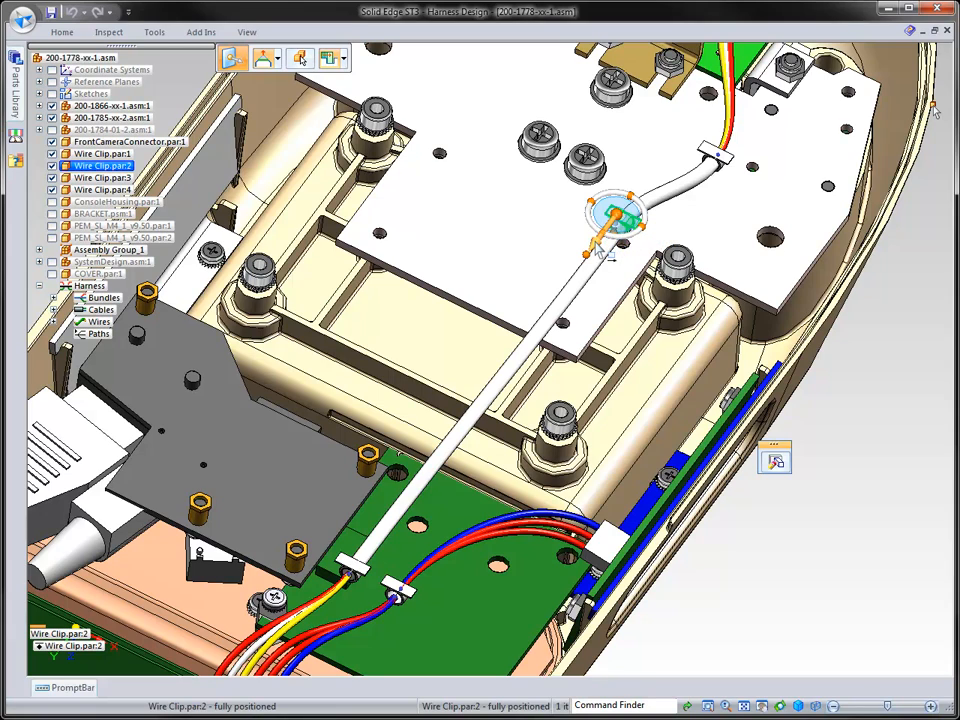
pyautogui.click(594, 248)
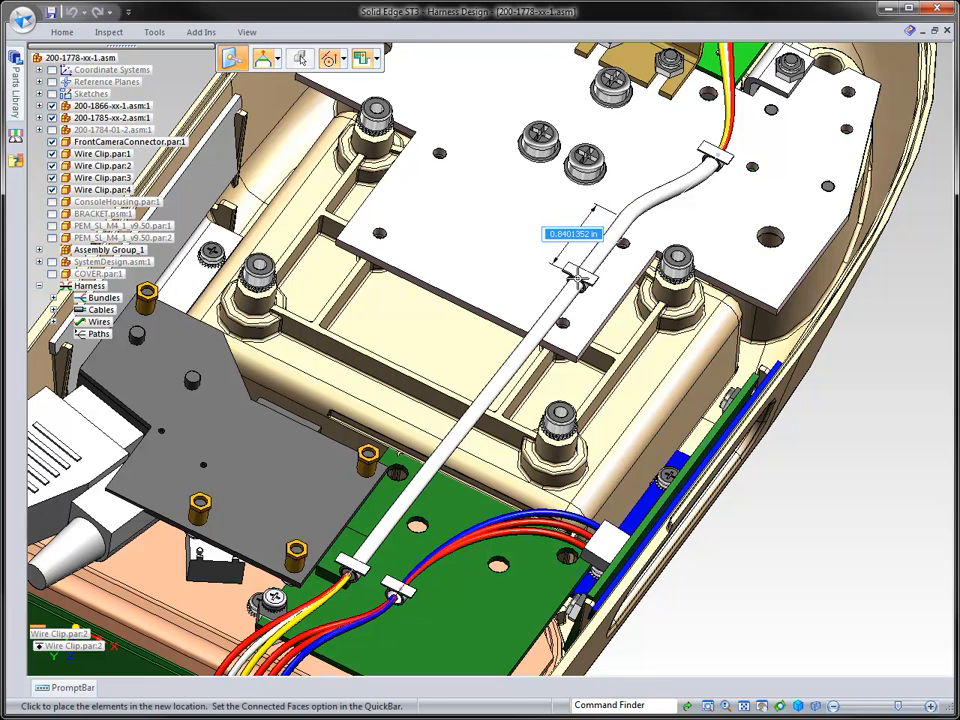
pyautogui.click(575, 279)
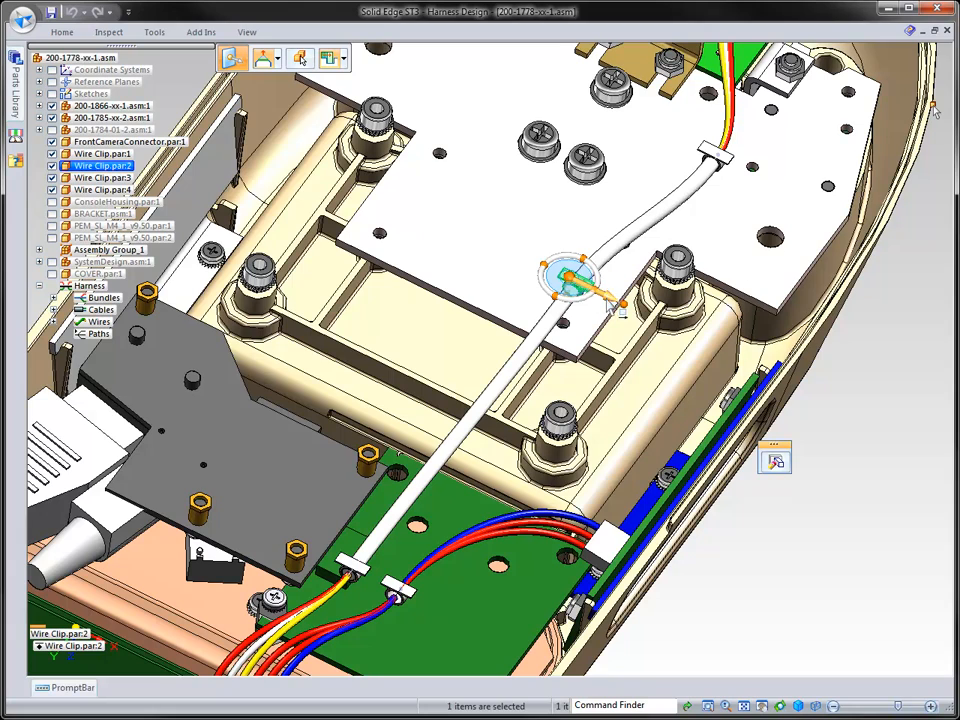
# Move Wire Clip.par:2 about 0.48 in sideways toward the white plate's outer edge and deselect it
pyautogui.click(618, 309)
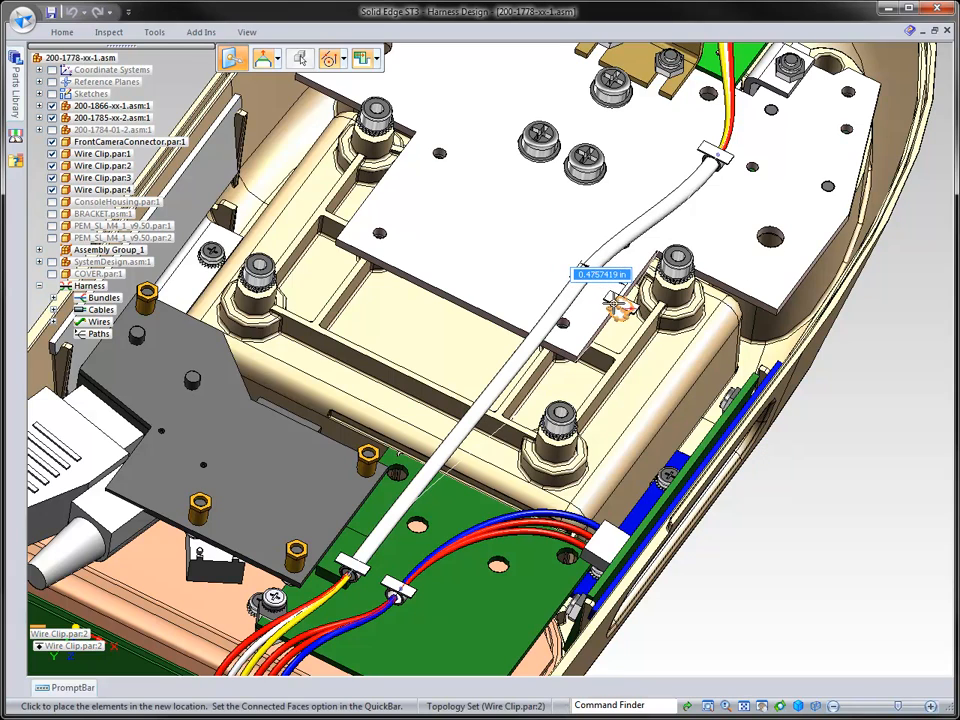
pyautogui.click(614, 304)
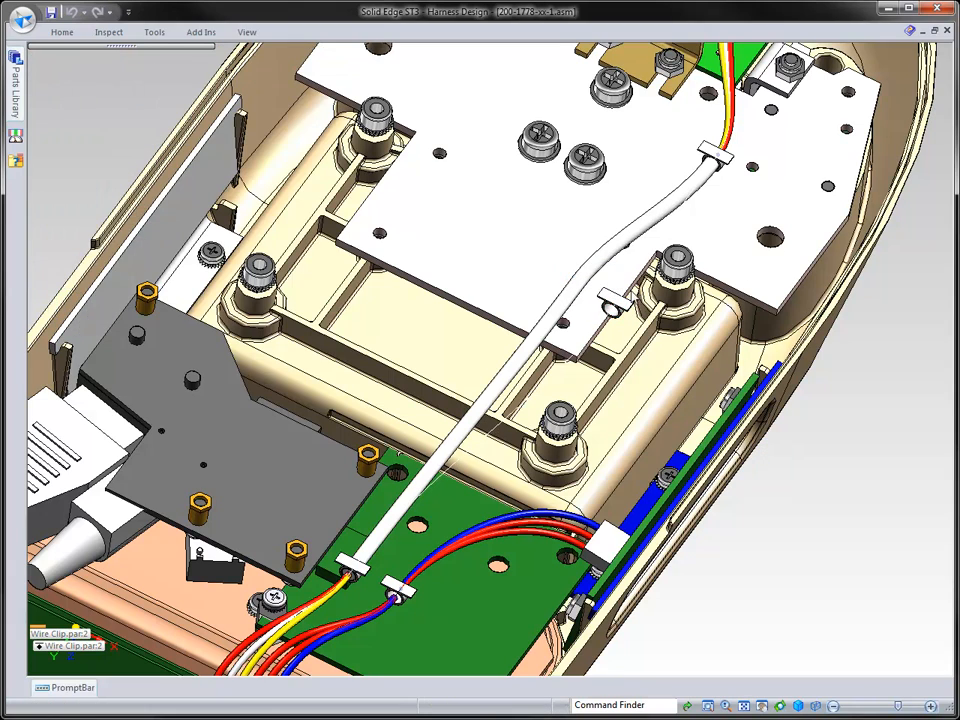
pyautogui.moveTo(825, 347); pyautogui.dragTo(836, 358, button='middle')
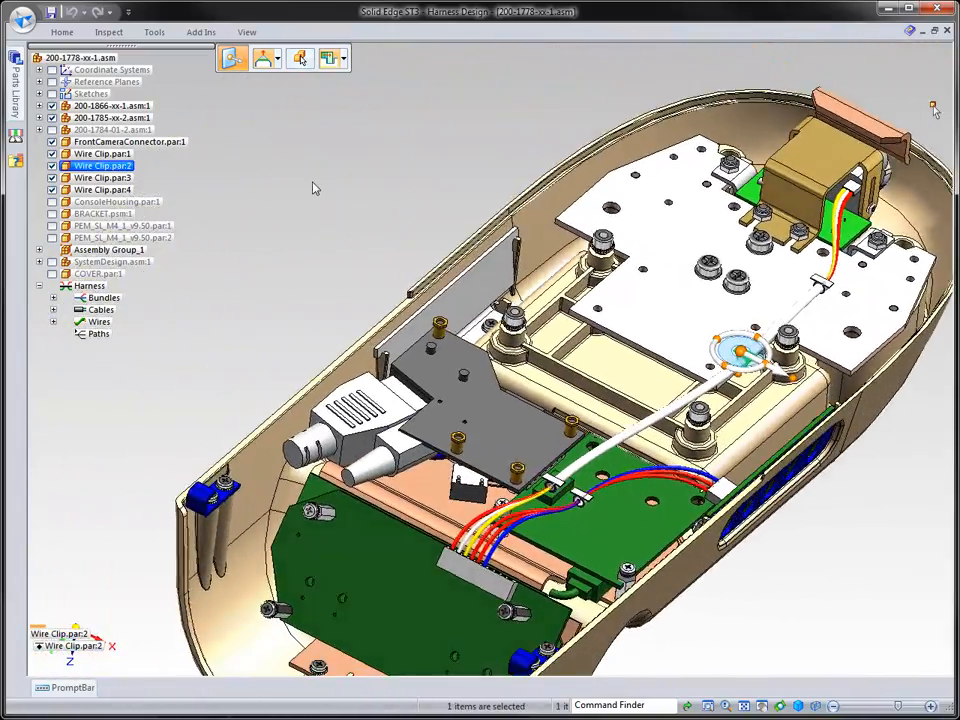
pyautogui.click(313, 186)
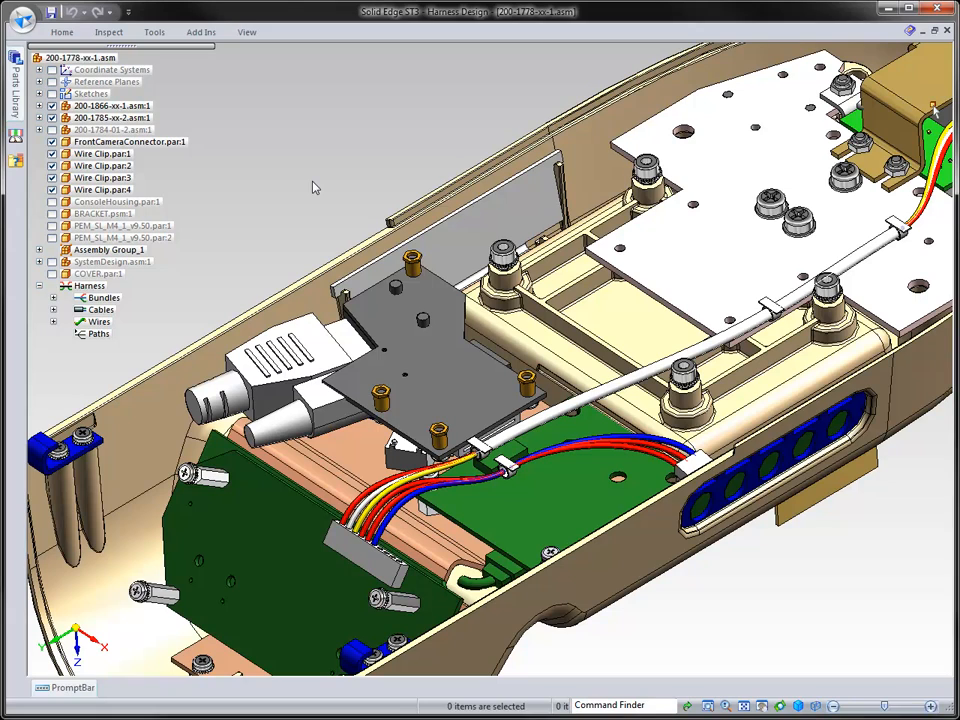
# Return from harness design to the assembly, apply the 04c-PCBBoard display configuration and save the file
pyautogui.moveTo(298, 156); pyautogui.dragTo(267, 127, button='right')
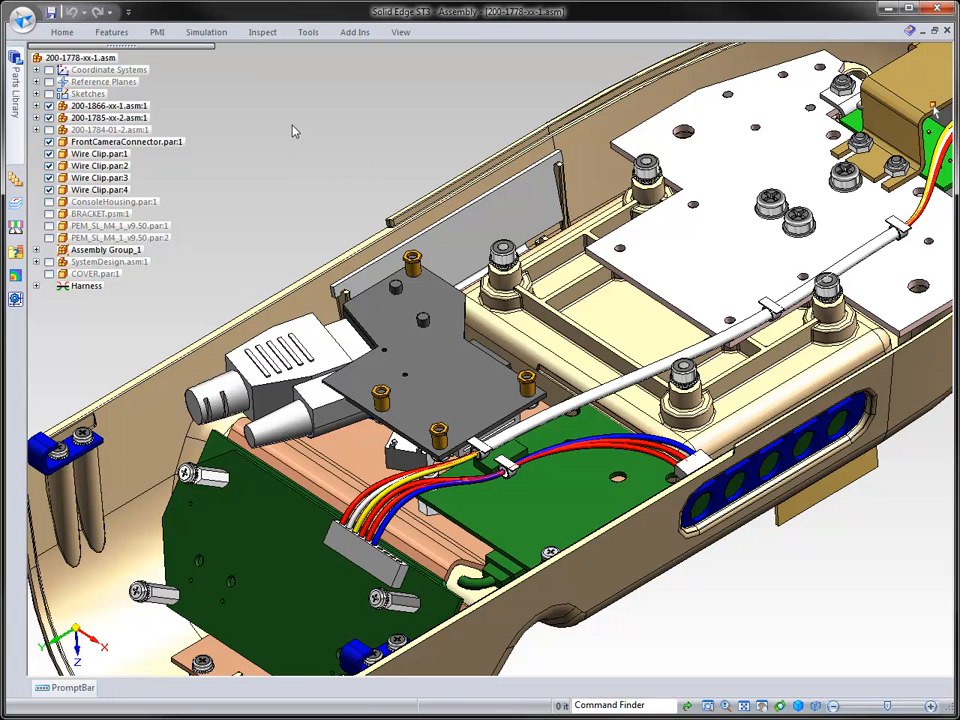
pyautogui.moveTo(344, 170); pyautogui.dragTo(296, 127, button='right')
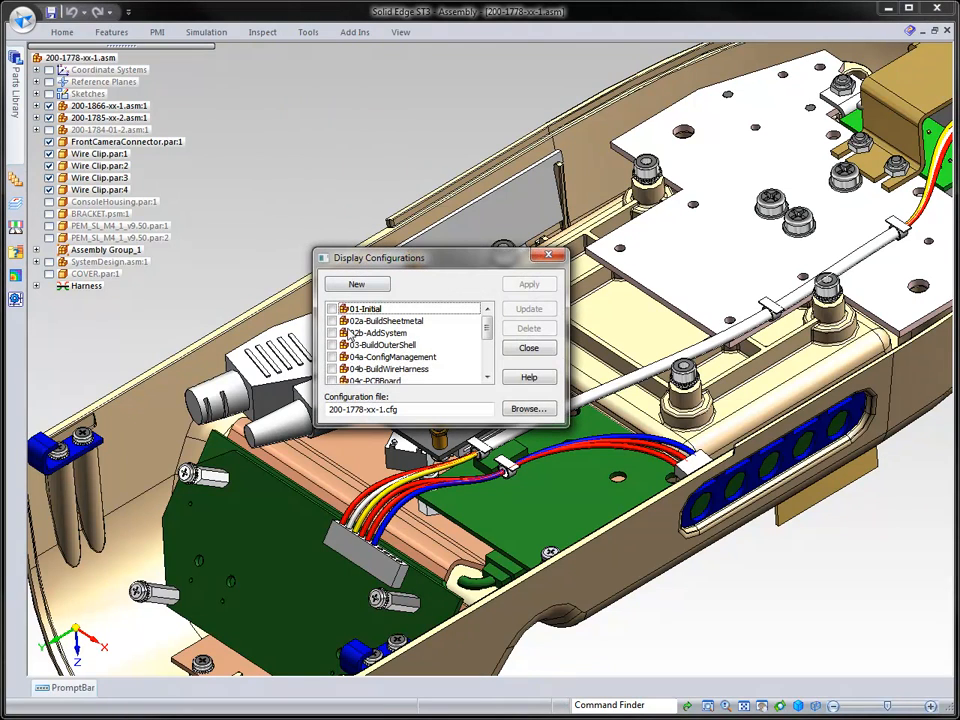
pyautogui.click(332, 381)
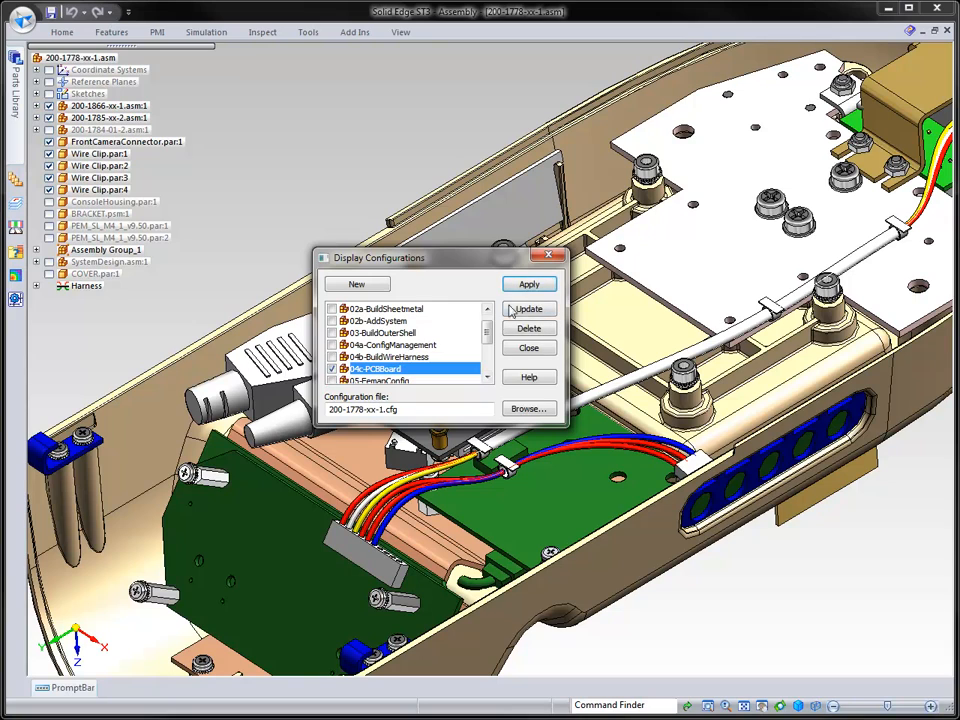
pyautogui.click(530, 285)
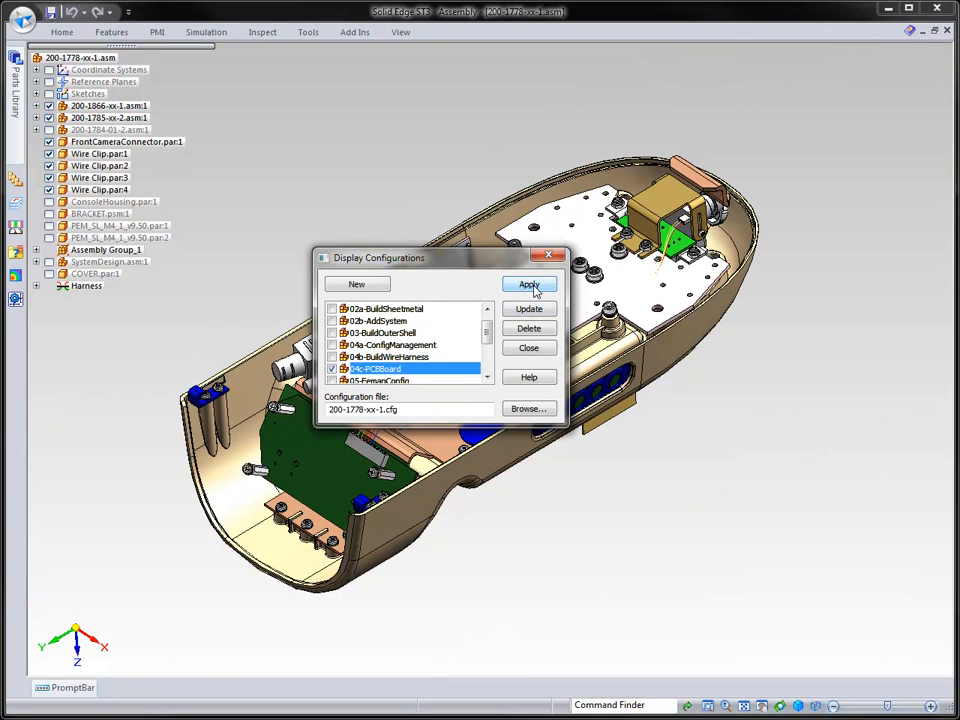
pyautogui.click(529, 348)
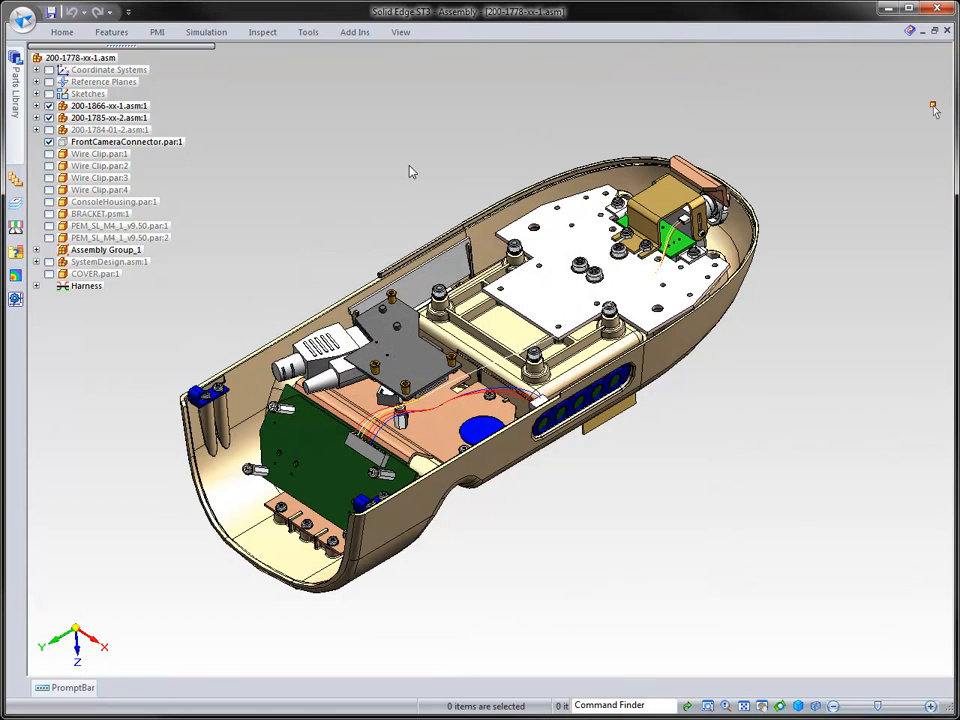
pyautogui.click(51, 12)
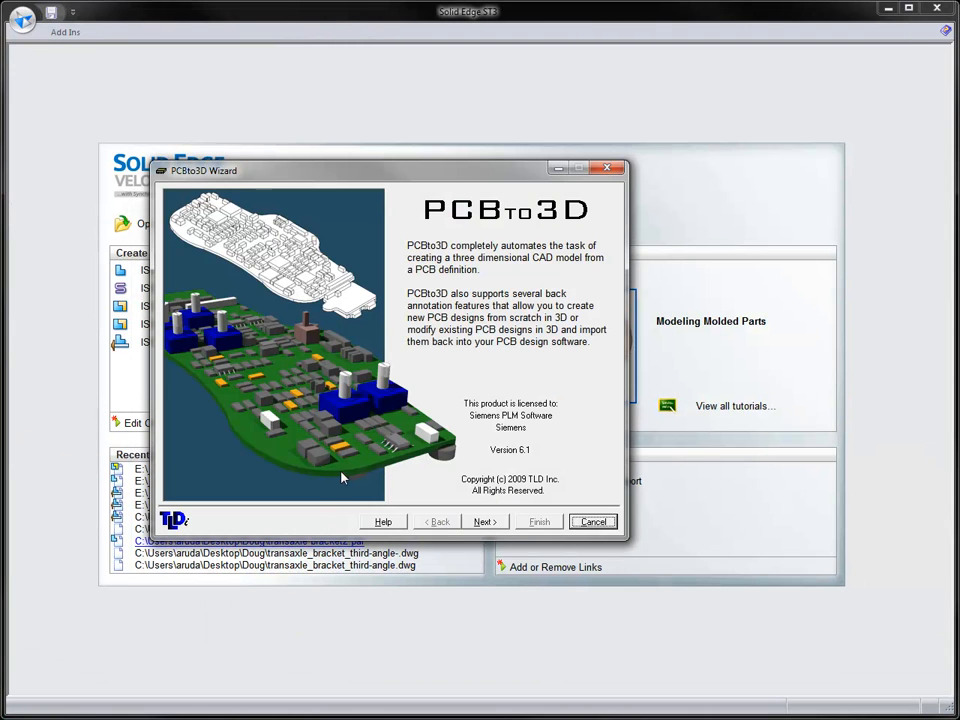
# Load Board.brd from the PCBto3D folder as the IDF board definition in the PCBto3D wizard
pyautogui.click(485, 522)
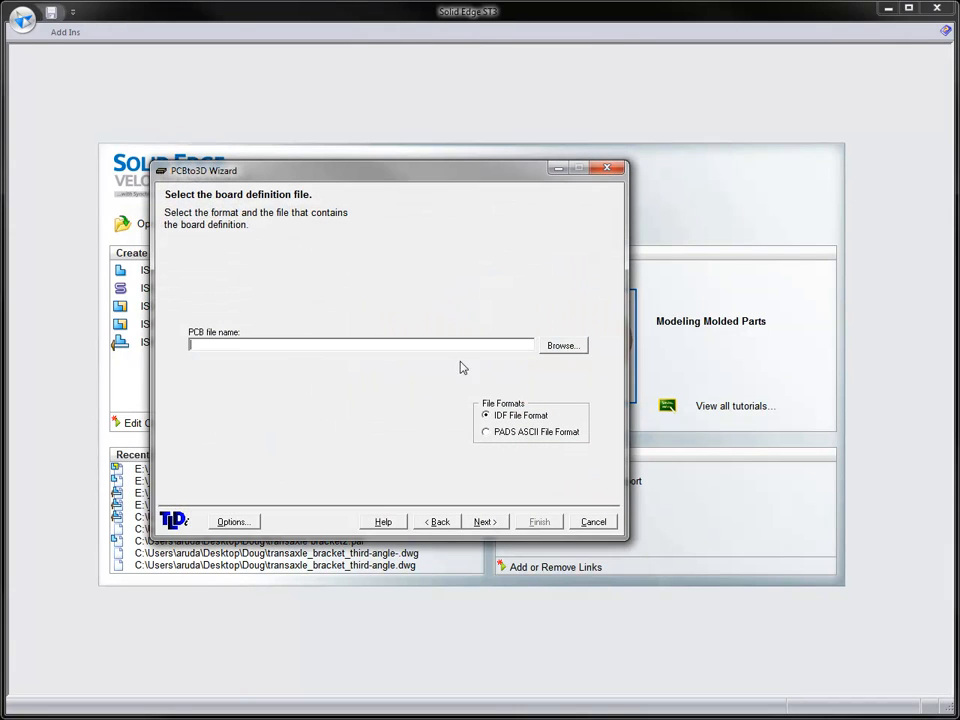
pyautogui.click(567, 345)
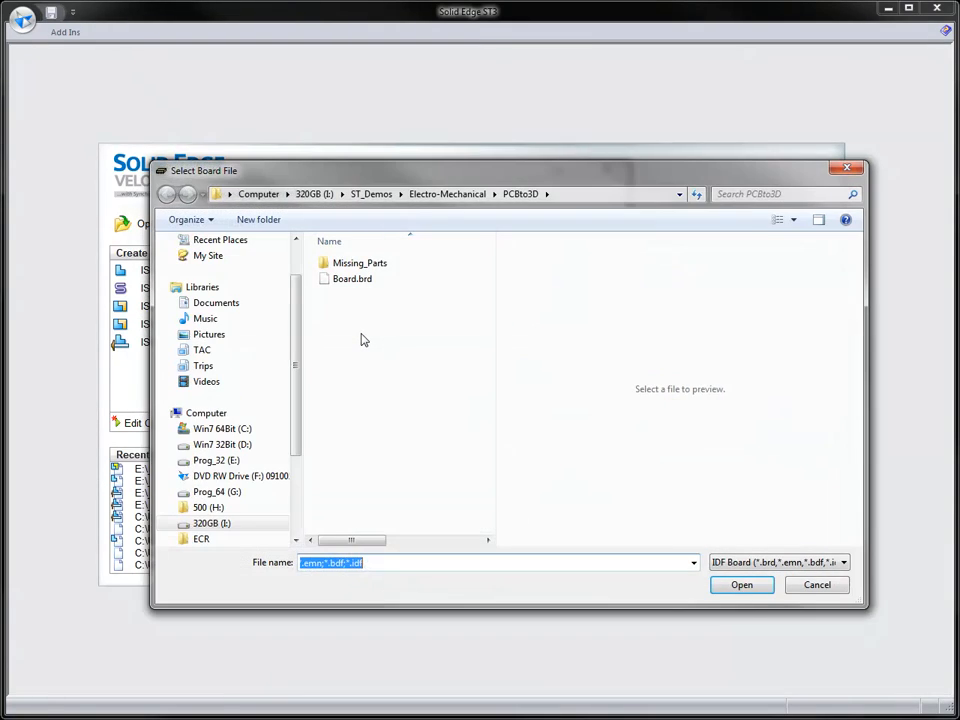
pyautogui.click(350, 279)
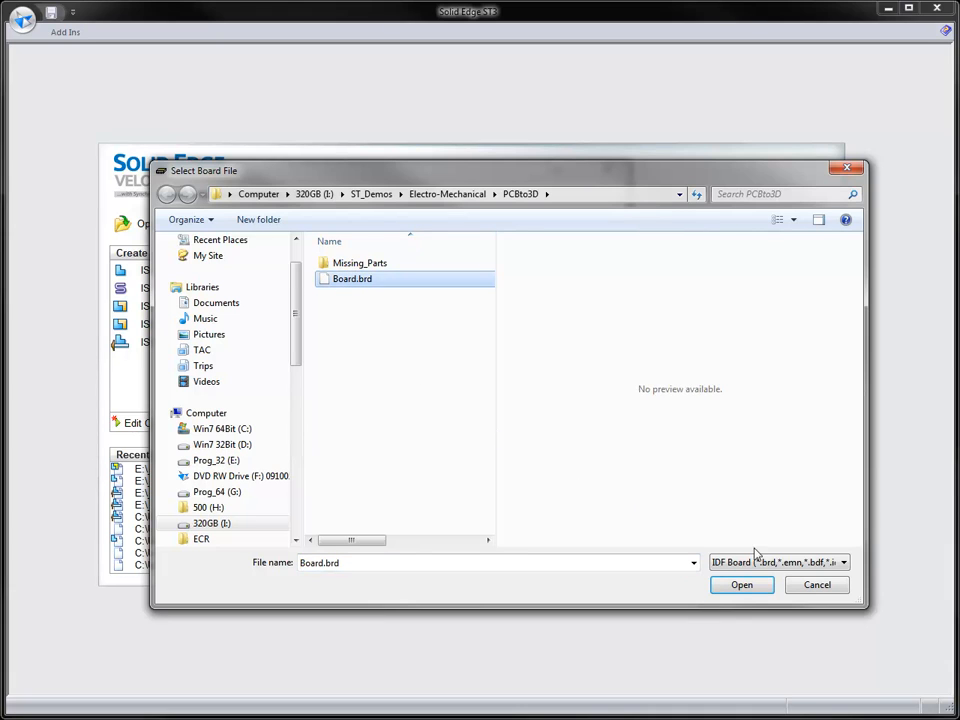
pyautogui.click(749, 586)
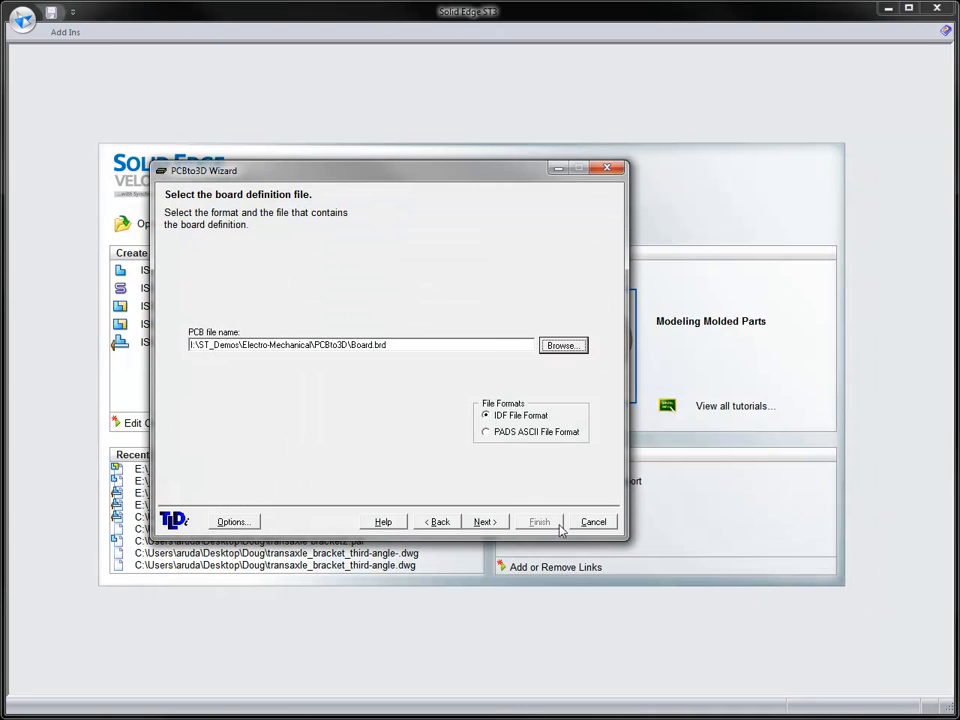
pyautogui.click(489, 521)
# Review the board's holes and component placements, keeping all items and the preset component directories
pyautogui.click(173, 248)
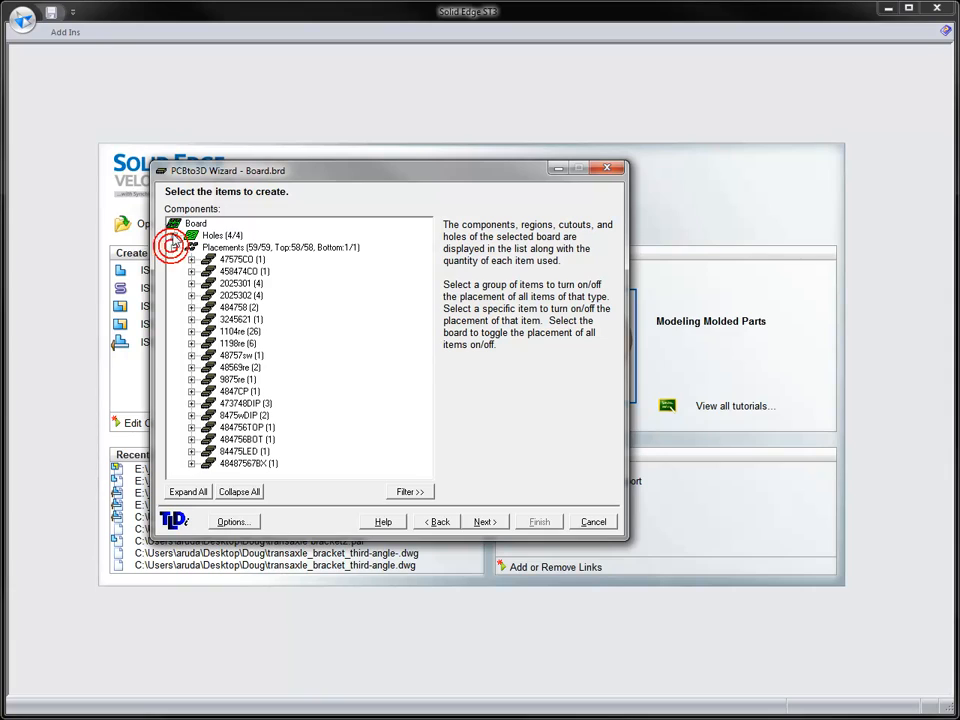
pyautogui.click(174, 235)
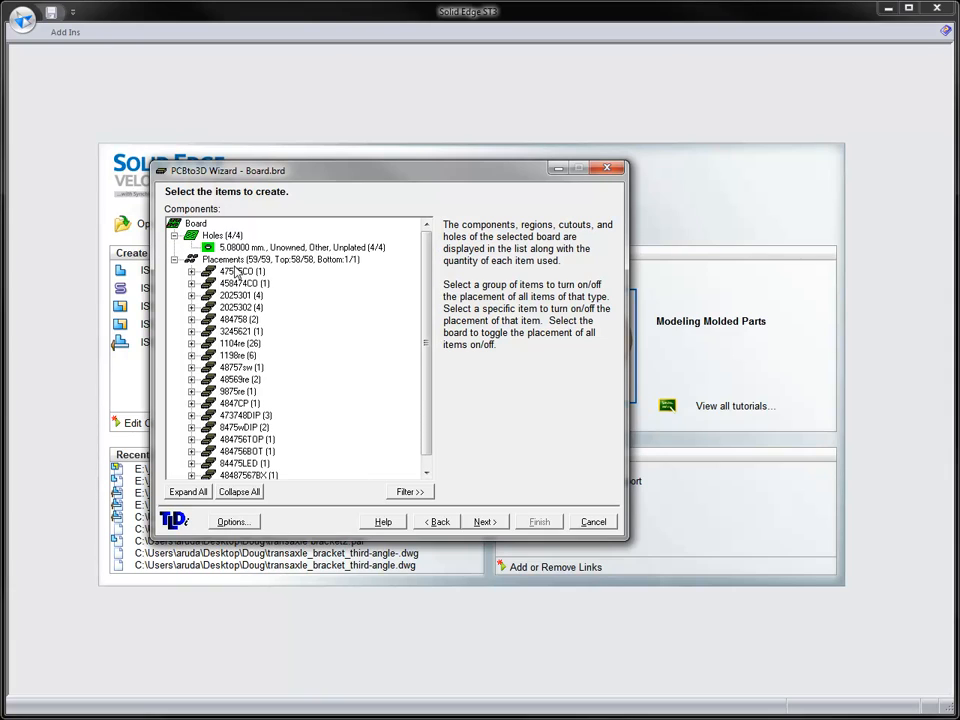
pyautogui.moveTo(423, 302); pyautogui.dragTo(419, 428)
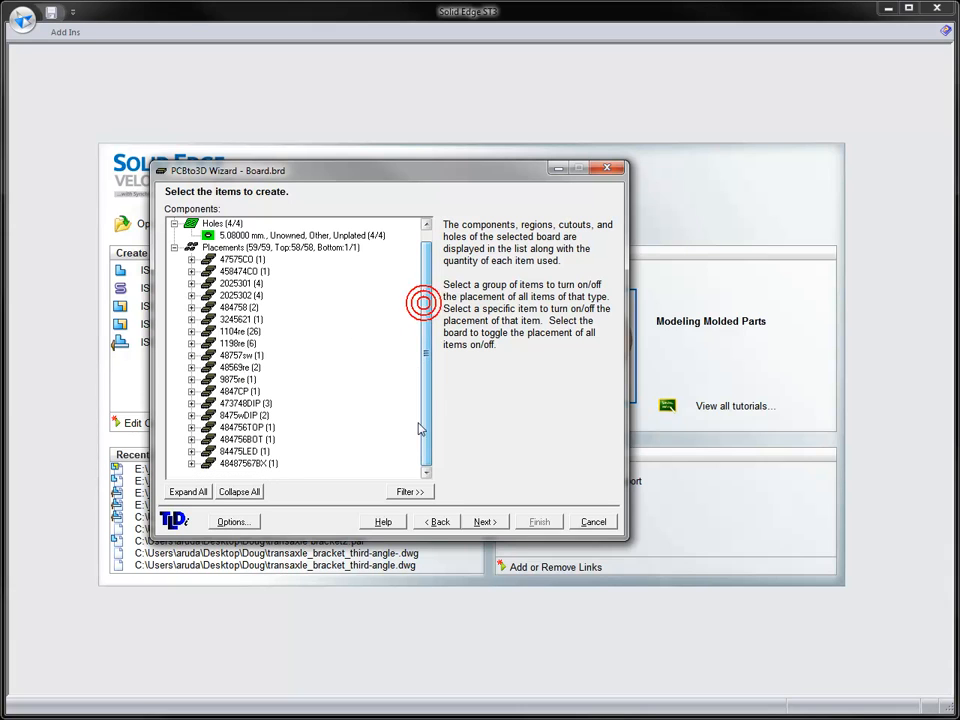
pyautogui.click(484, 522)
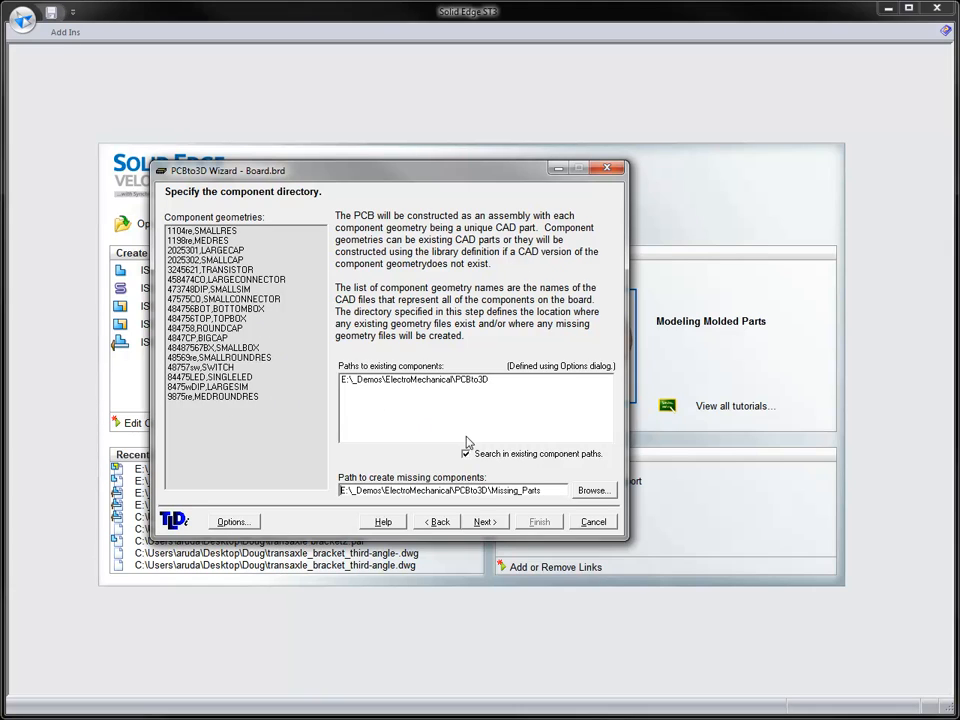
pyautogui.click(486, 521)
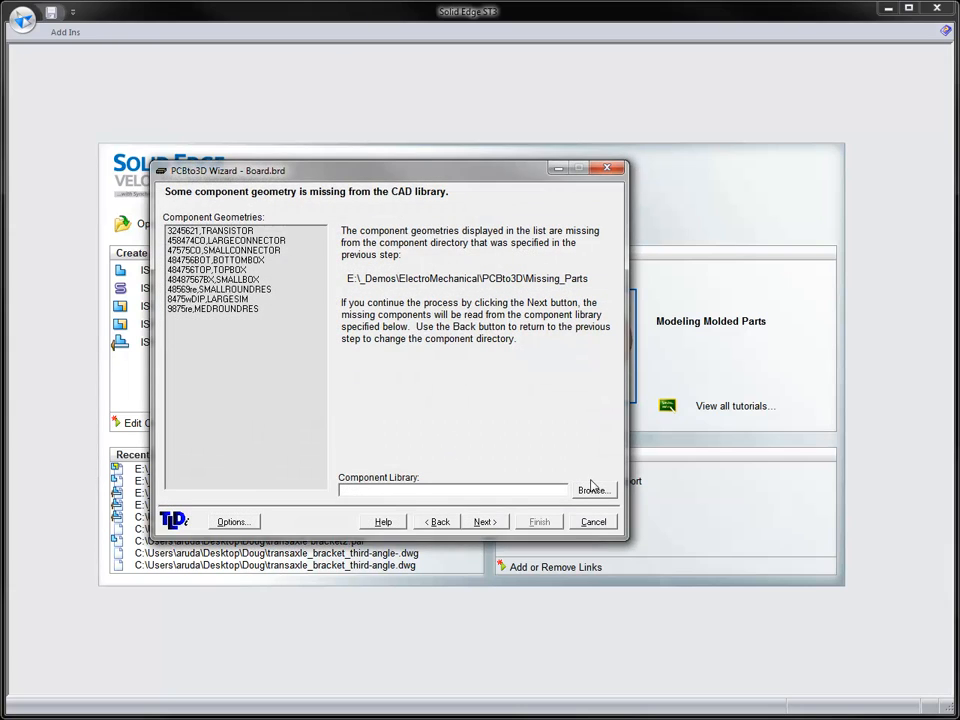
# Use Board.lib as the component library for the missing geometry and accept the predefined board and component heights
pyautogui.click(590, 490)
pyautogui.click(354, 280)
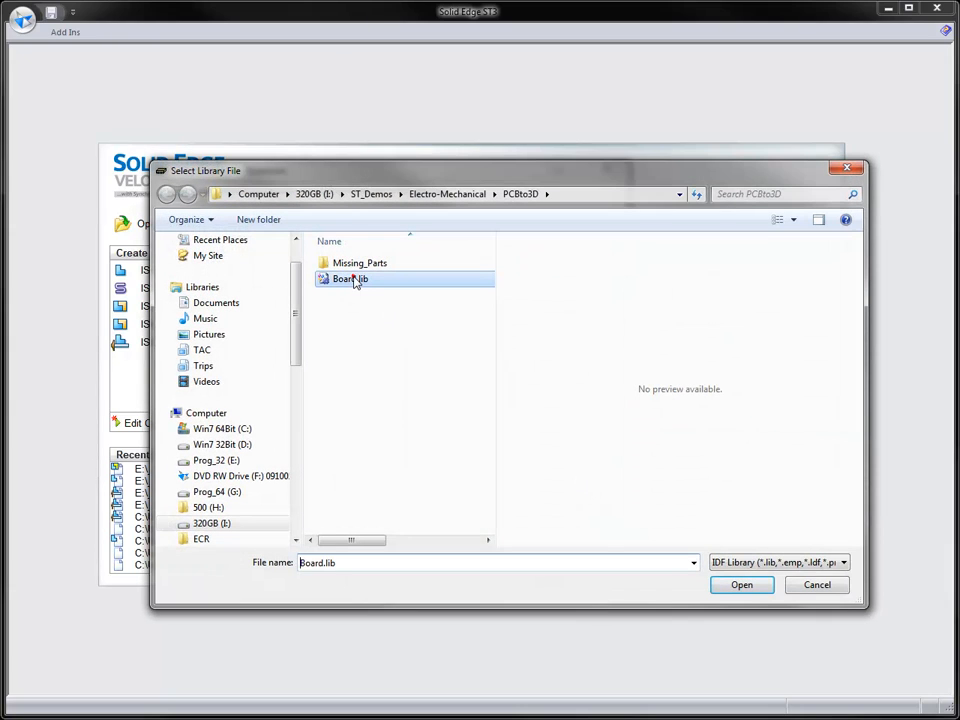
pyautogui.click(738, 585)
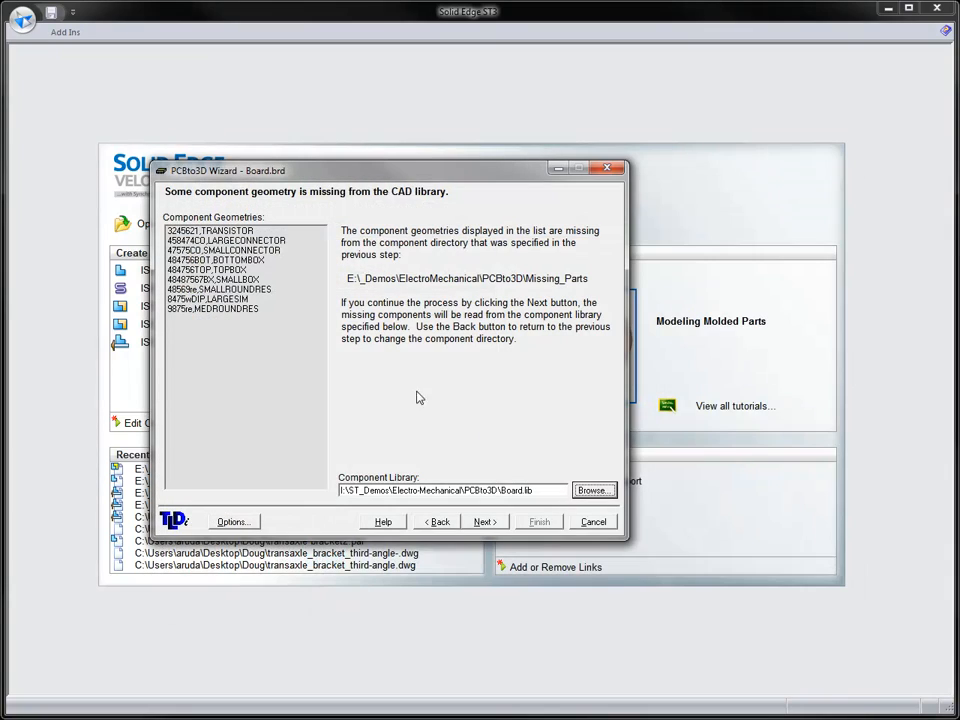
pyautogui.click(494, 524)
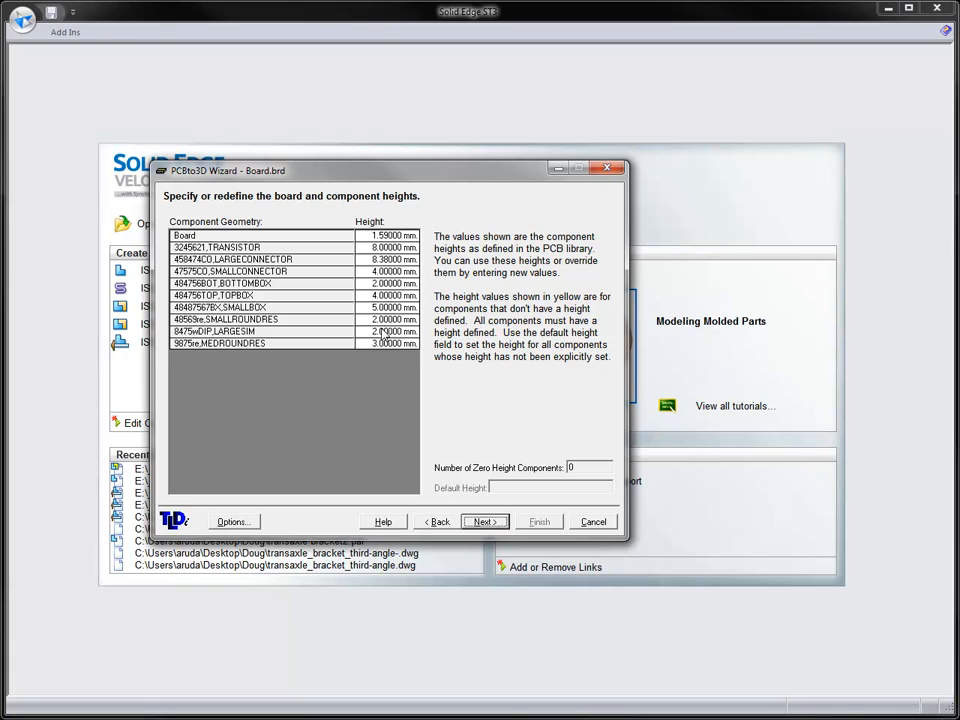
pyautogui.click(485, 521)
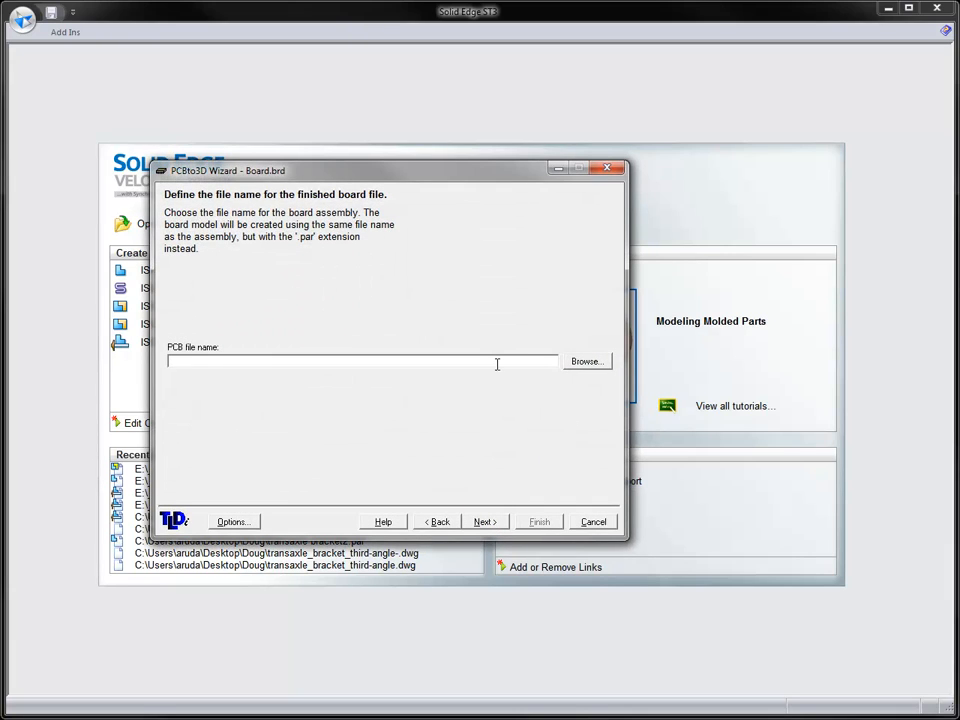
# Define the finished board assembly's file name as pcb1 in the Electro-Mechanical\Working folder
pyautogui.click(572, 362)
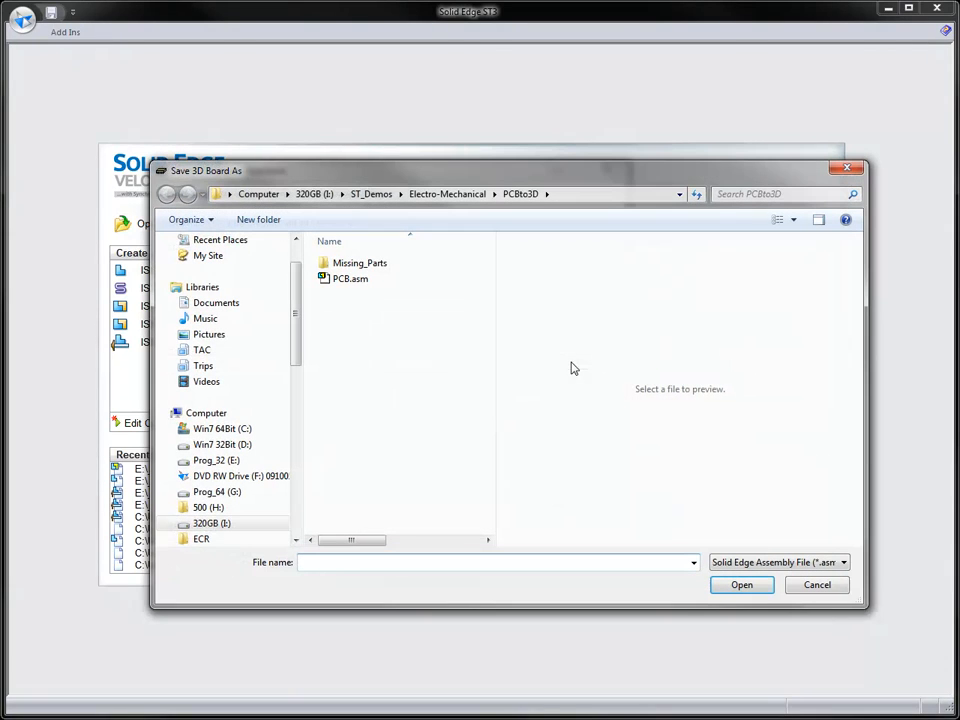
pyautogui.click(464, 194)
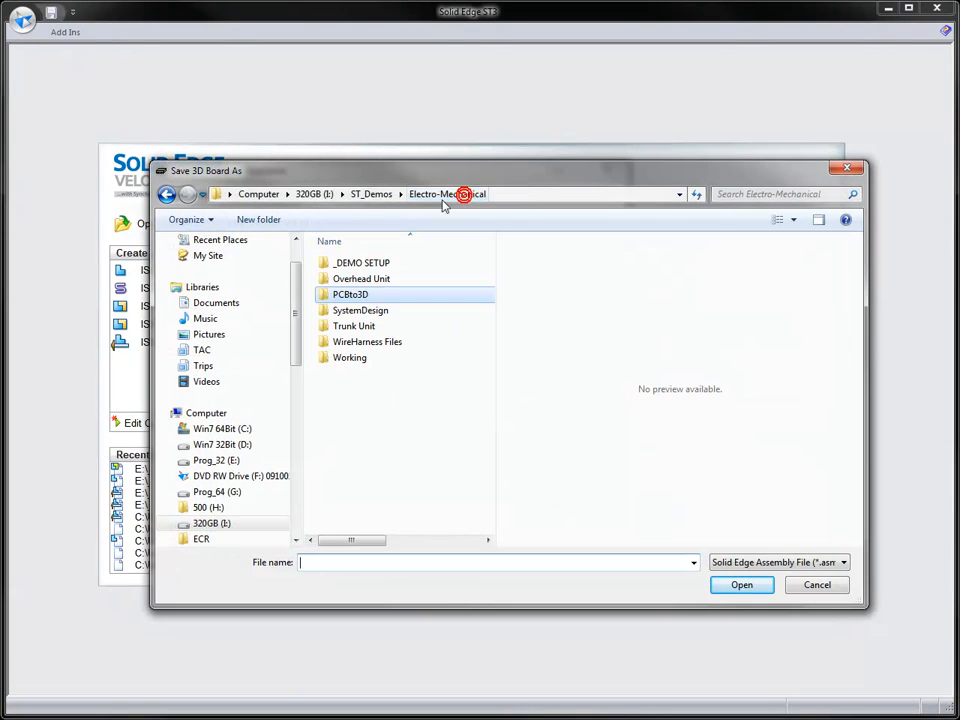
pyautogui.doubleClick(355, 357)
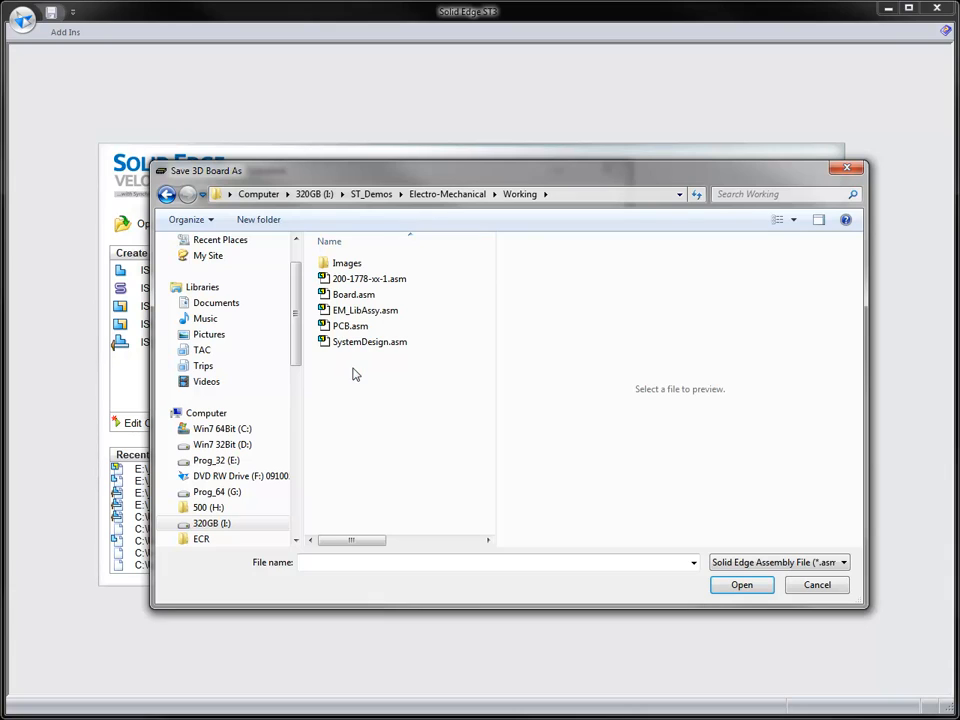
pyautogui.click(344, 562)
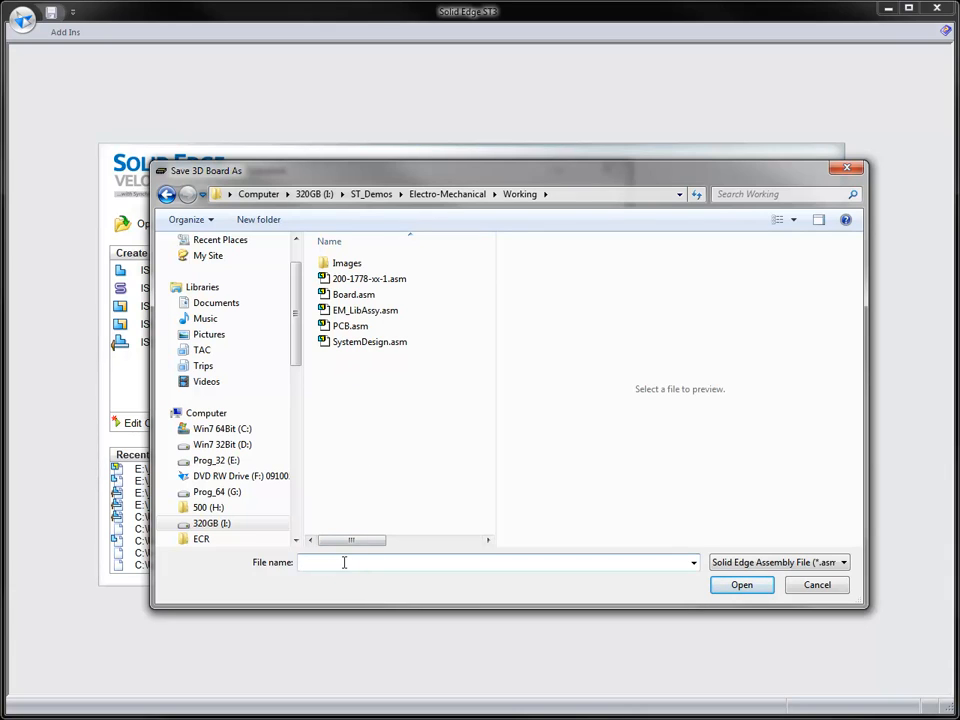
pyautogui.press('BackSpace')
pyautogui.press('BackSpace')
pyautogui.press('BackSpace')
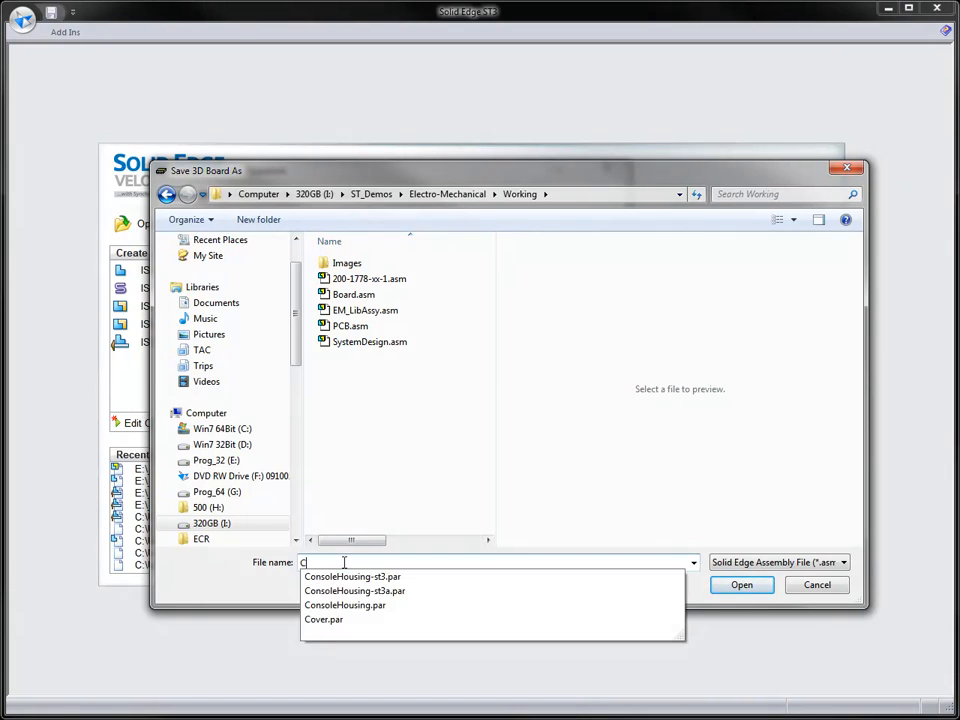
pyautogui.write('pcb1')
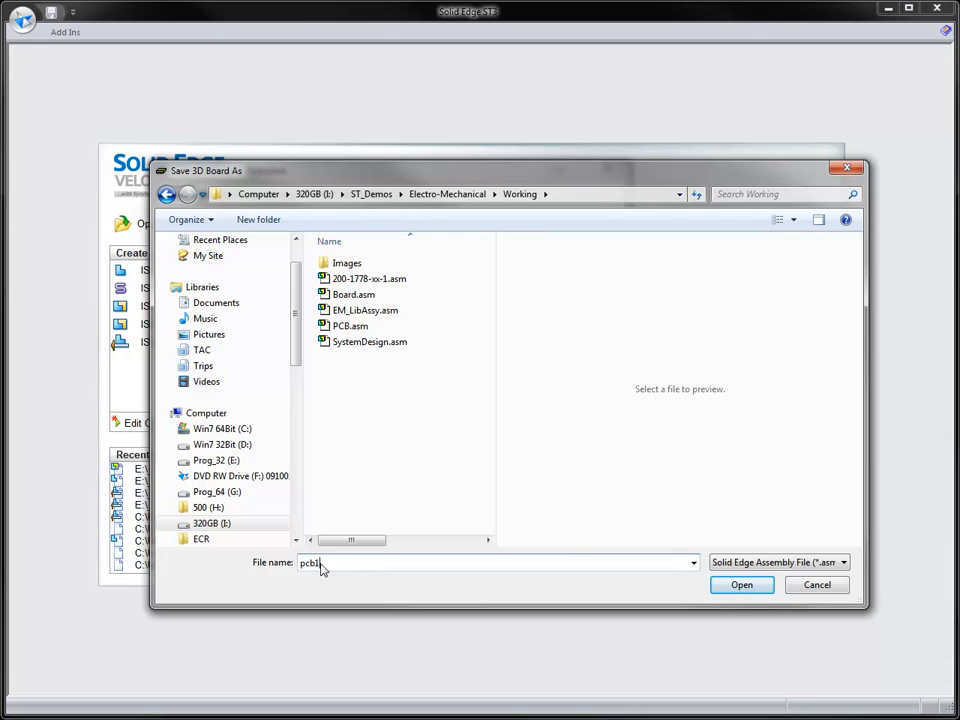
pyautogui.click(738, 585)
pyautogui.click(485, 521)
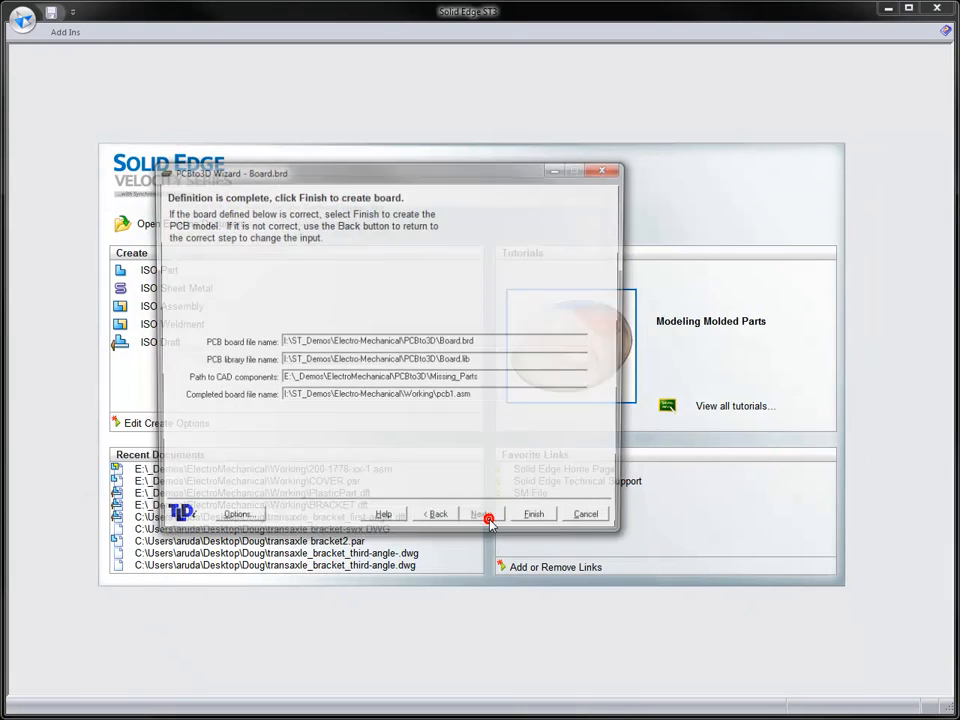
# Generate the 3D PCB assembly from the completed board definition and view it from a higher angle
pyautogui.click(535, 524)
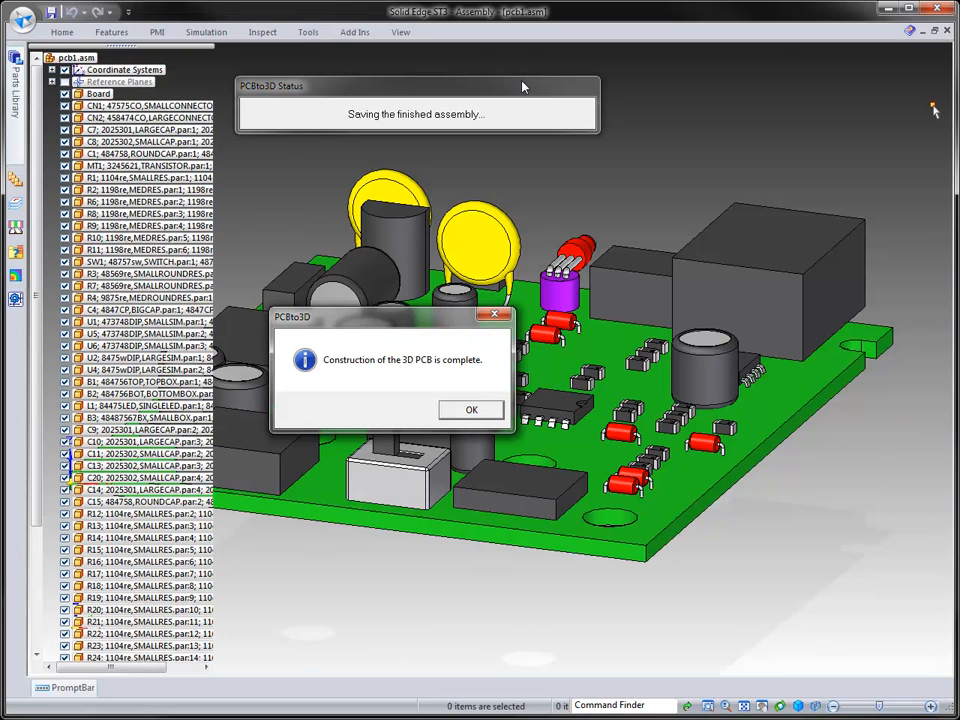
pyautogui.click(480, 411)
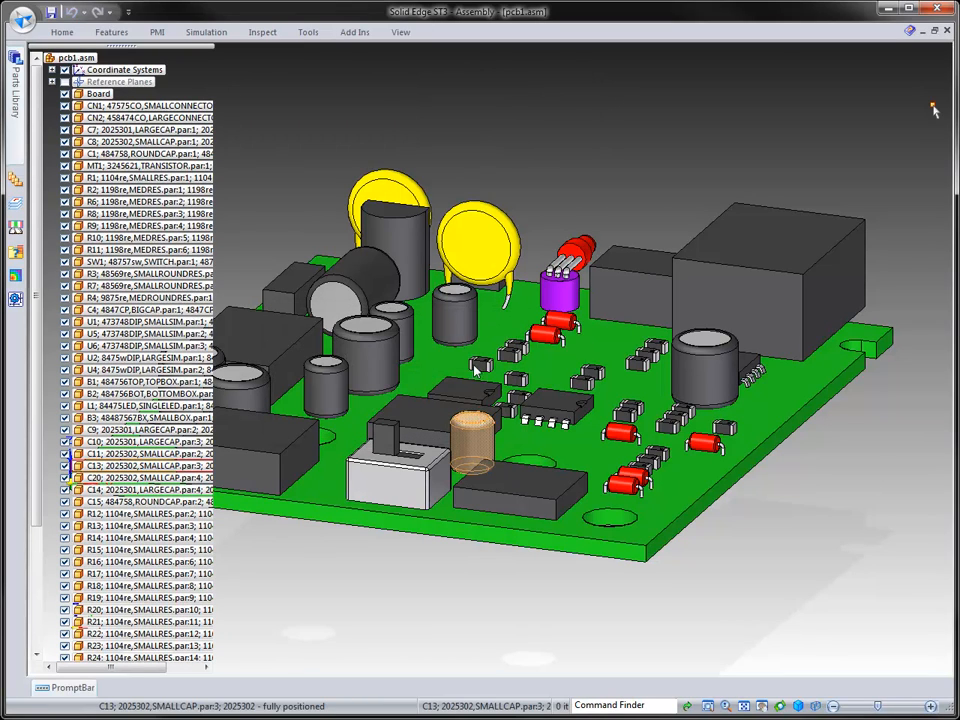
pyautogui.moveTo(500, 161); pyautogui.dragTo(48, 25, button='middle')
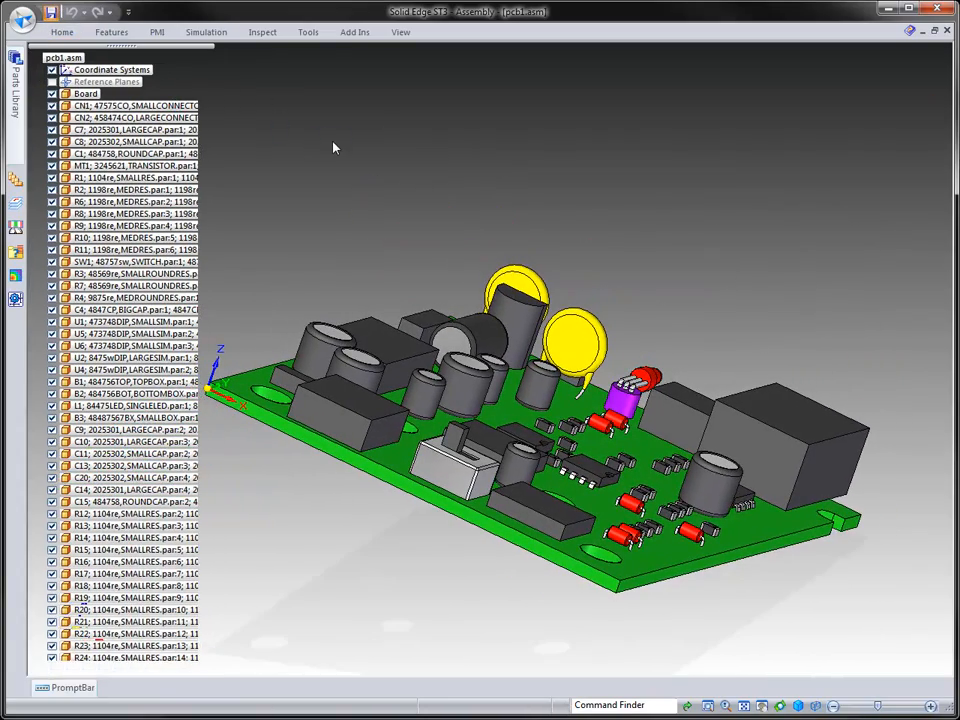
pyautogui.click(335, 148)
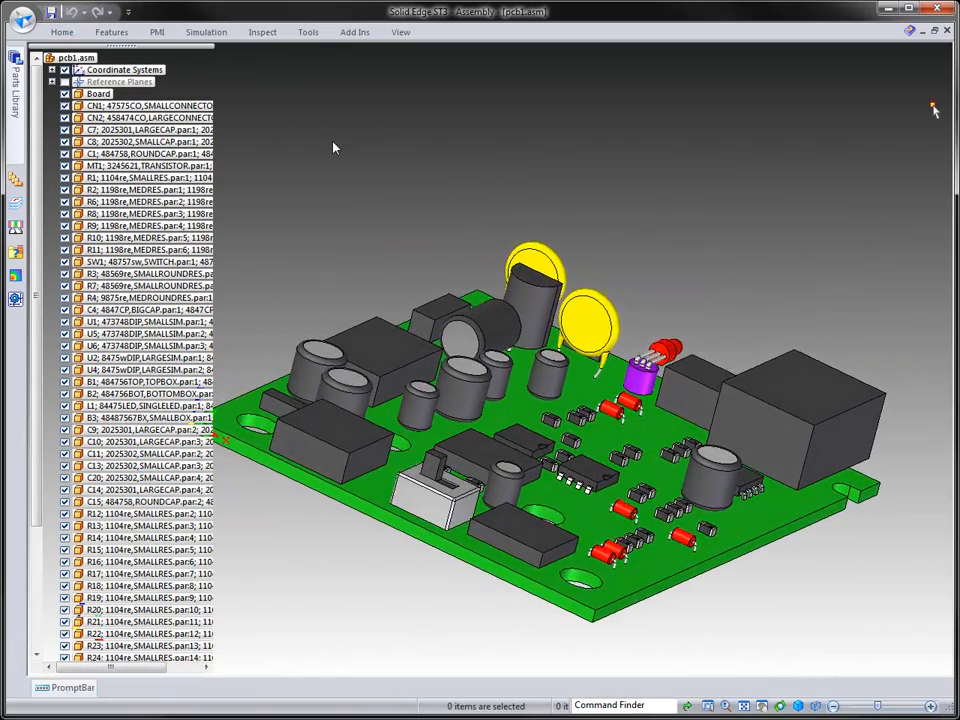
# Open the assembly 200-1778-xx-1.asm from the Working folder
pyautogui.click(22, 18)
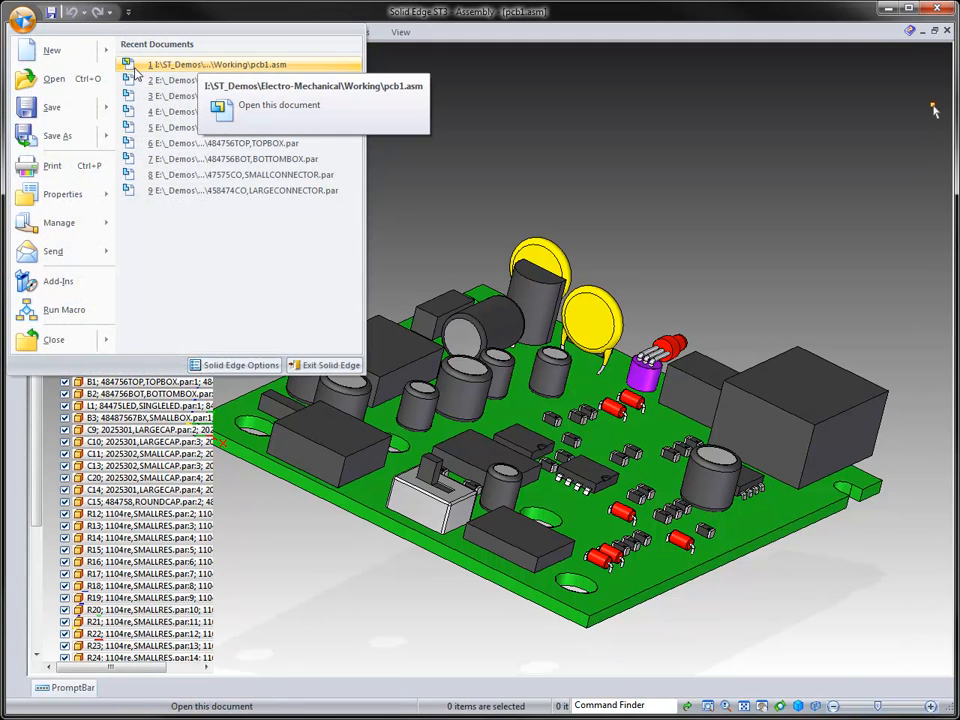
pyautogui.click(54, 78)
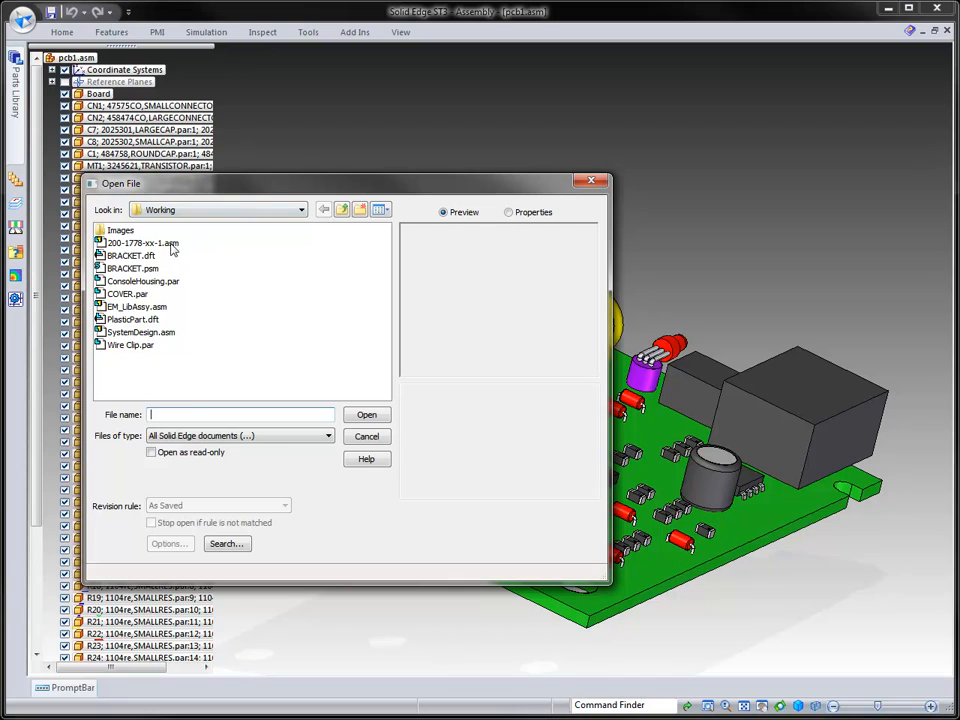
pyautogui.click(166, 243)
pyautogui.click(368, 416)
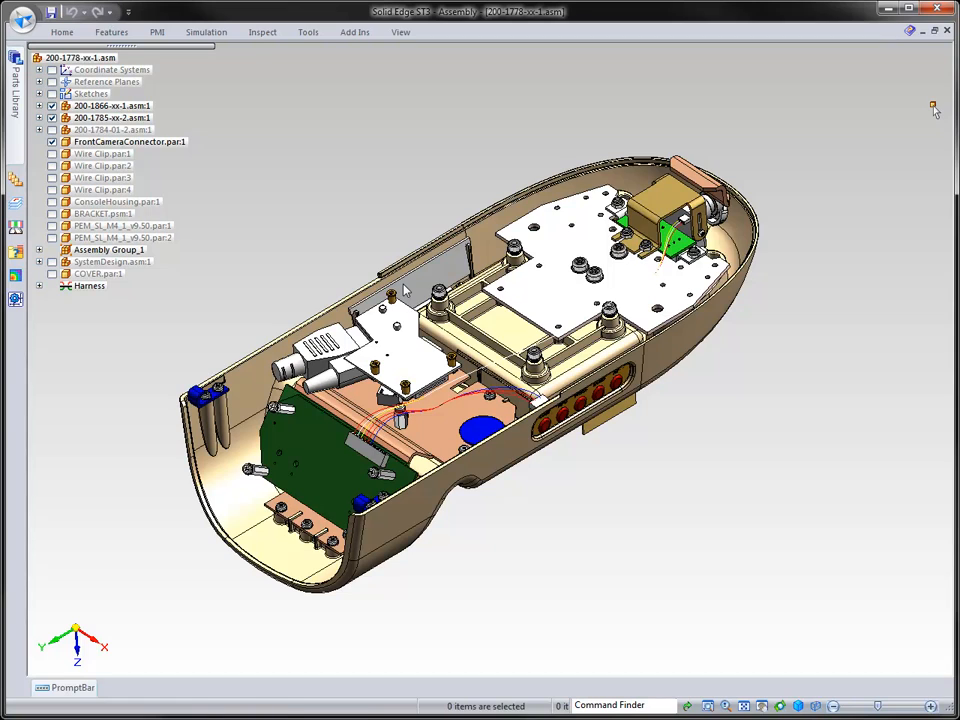
# Place the open document pcb1 from the Parts Library into the assembly above the housing
pyautogui.click(15, 87)
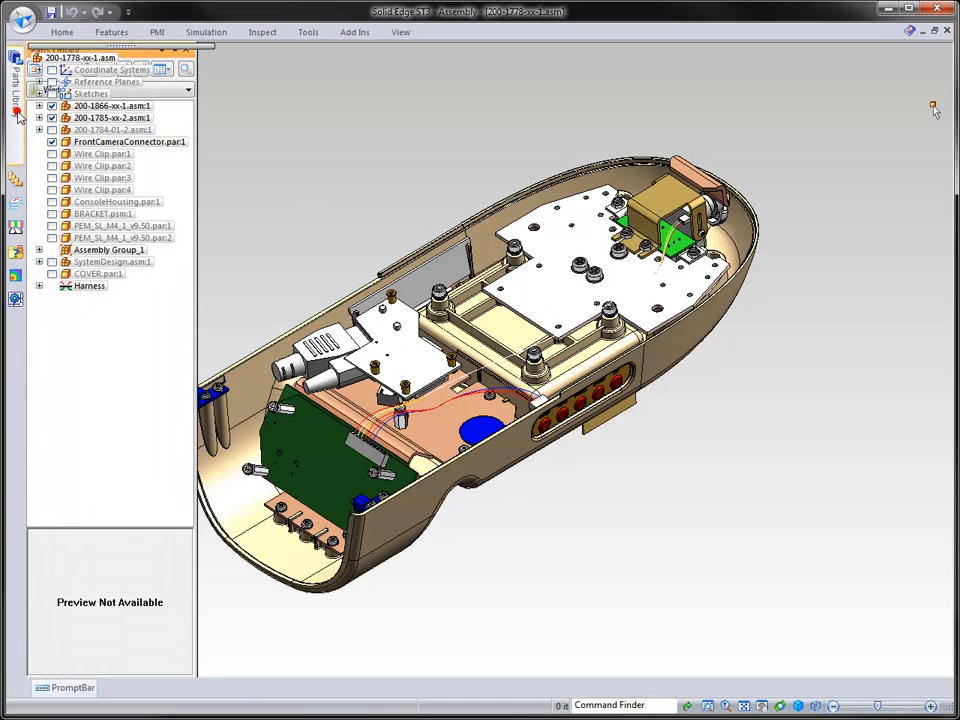
pyautogui.click(66, 91)
pyautogui.click(79, 117)
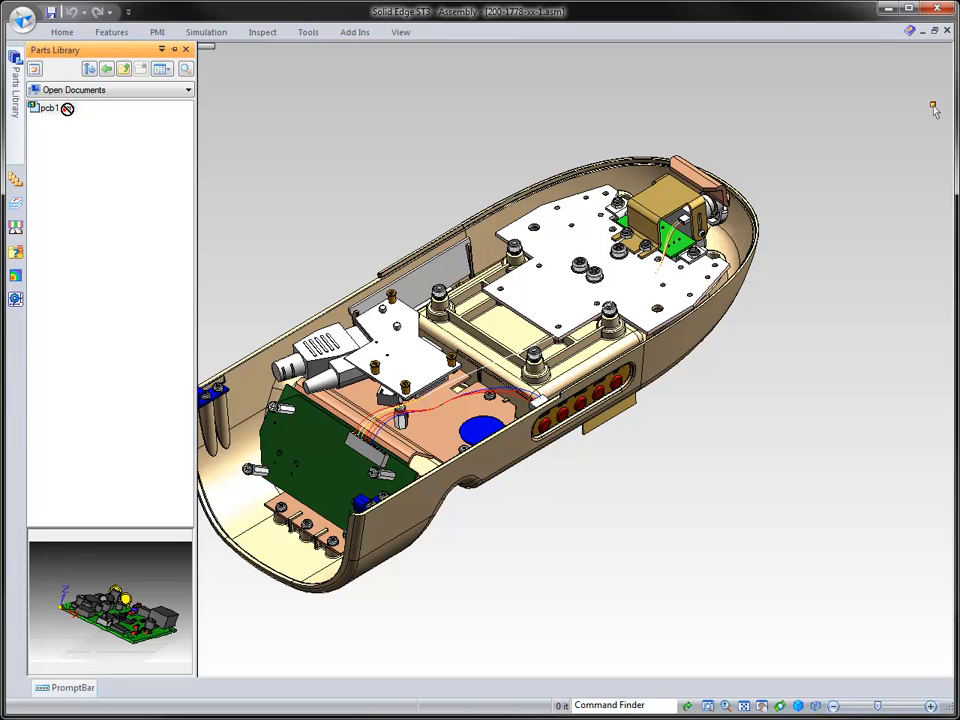
pyautogui.moveTo(63, 106); pyautogui.dragTo(364, 141)
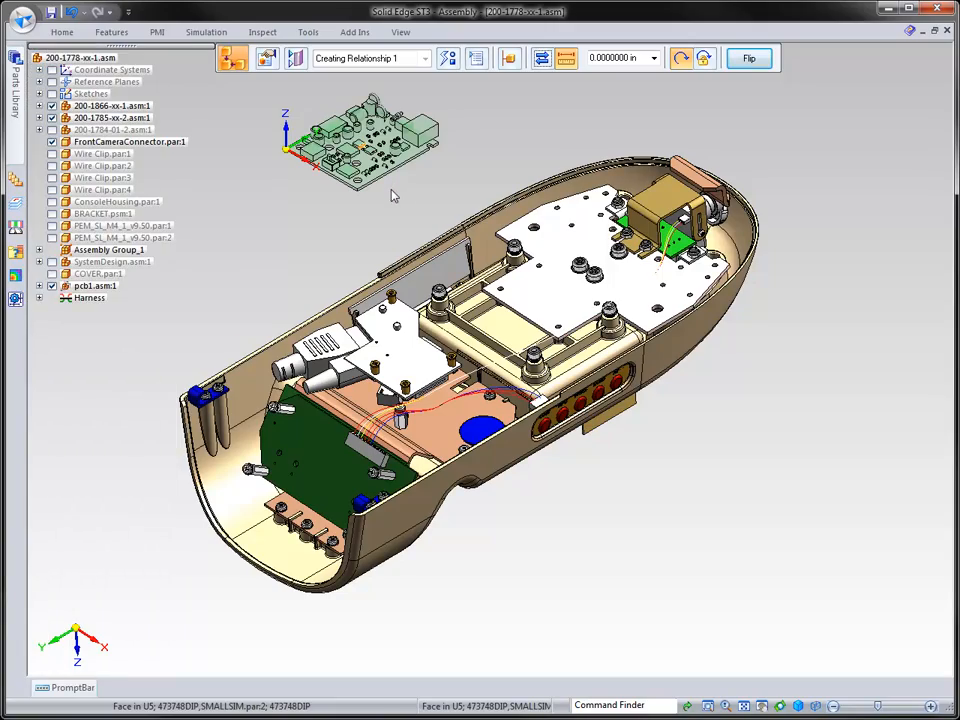
# Mate the underside of the pcb1 board to the top face of the hex standoff beside the connector plate
pyautogui.scroll(2, 391, 190)
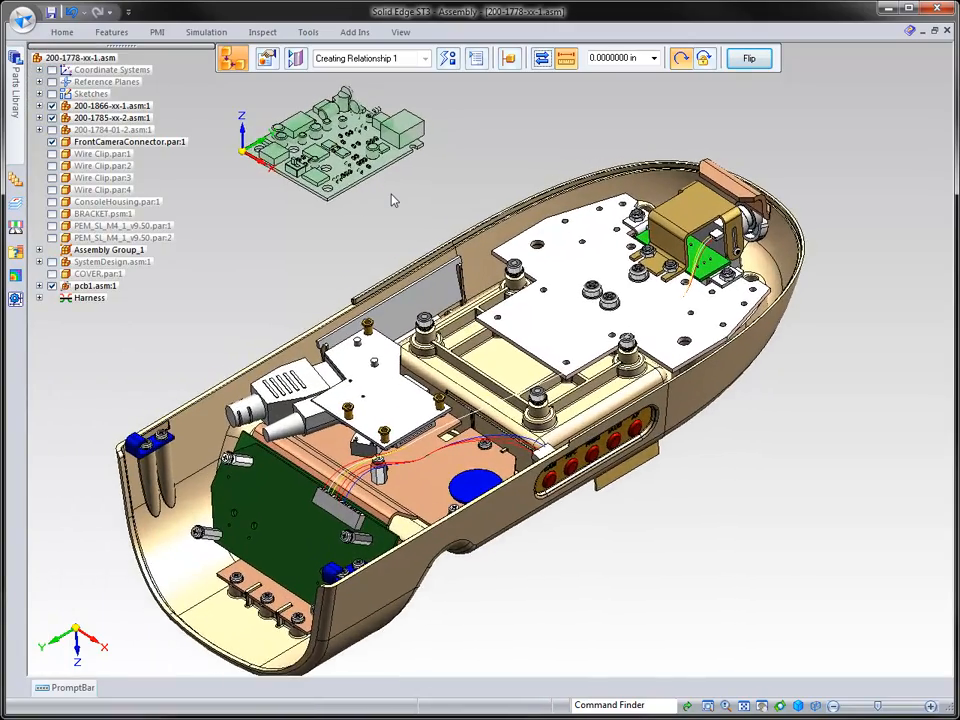
pyautogui.moveTo(394, 200); pyautogui.dragTo(351, 244, button='middle')
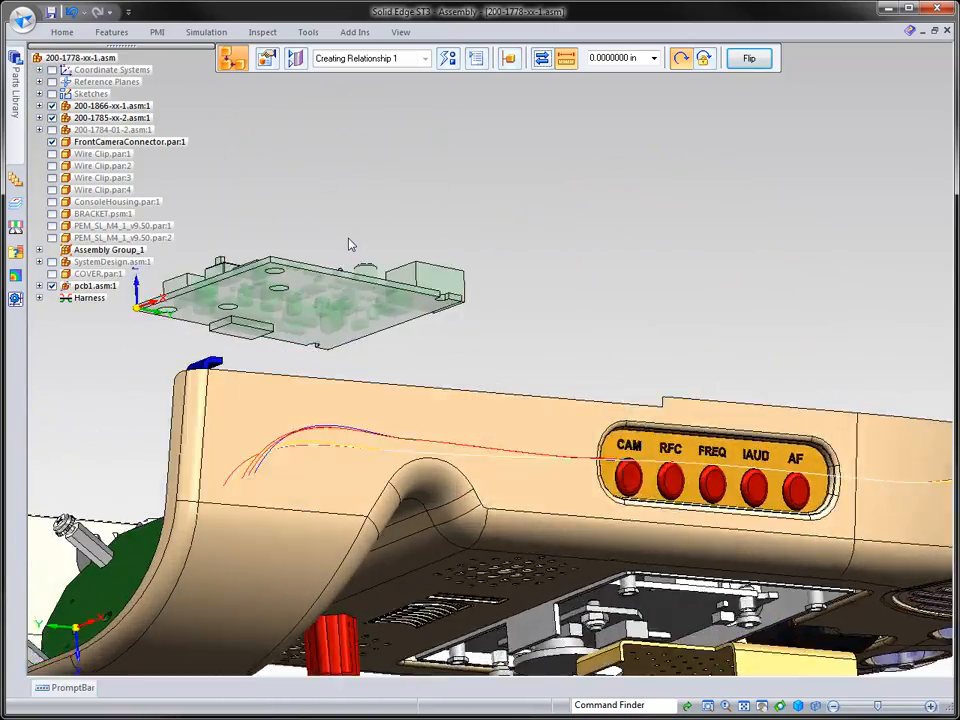
pyautogui.scroll(5, 350, 245)
pyautogui.click(323, 259)
pyautogui.moveTo(350, 297); pyautogui.dragTo(368, 338, button='middle')
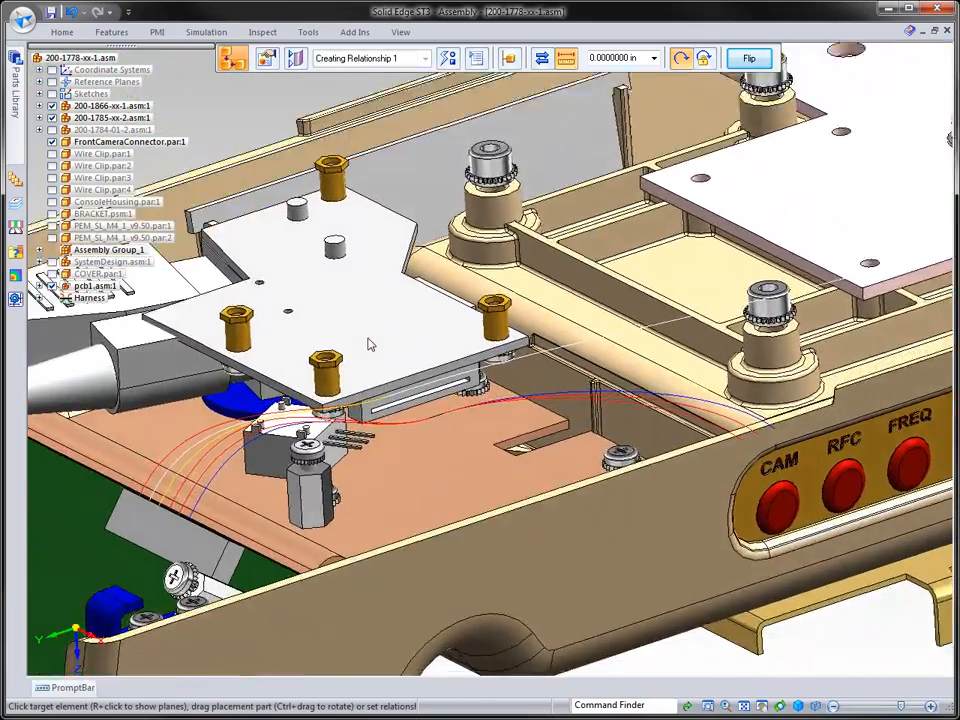
pyautogui.scroll(4, 370, 344)
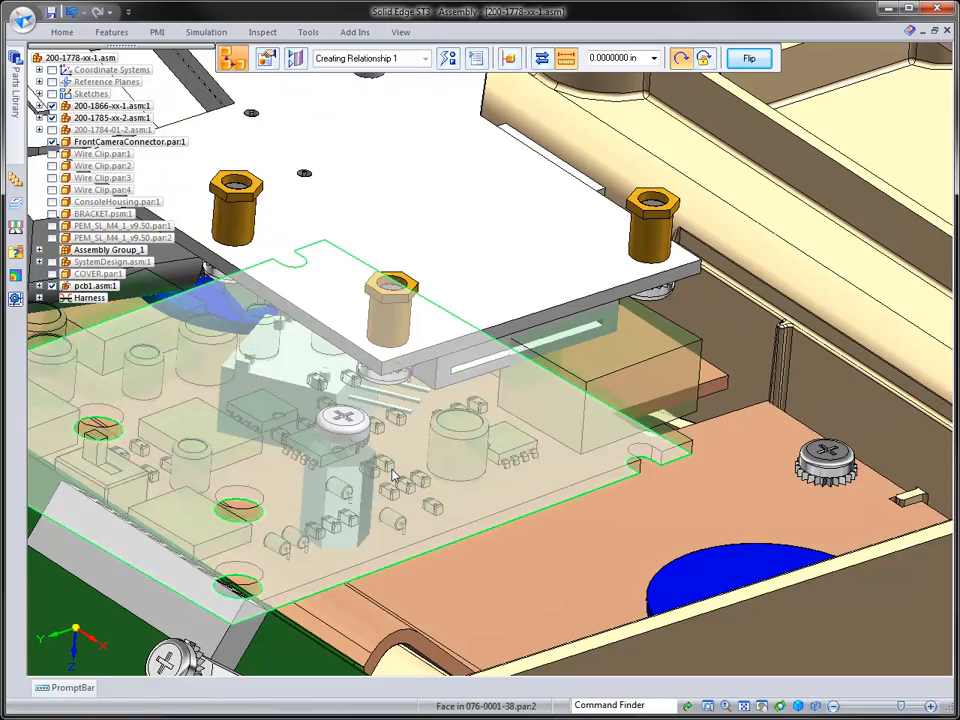
pyautogui.moveTo(391, 469); pyautogui.dragTo(460, 504, button='middle')
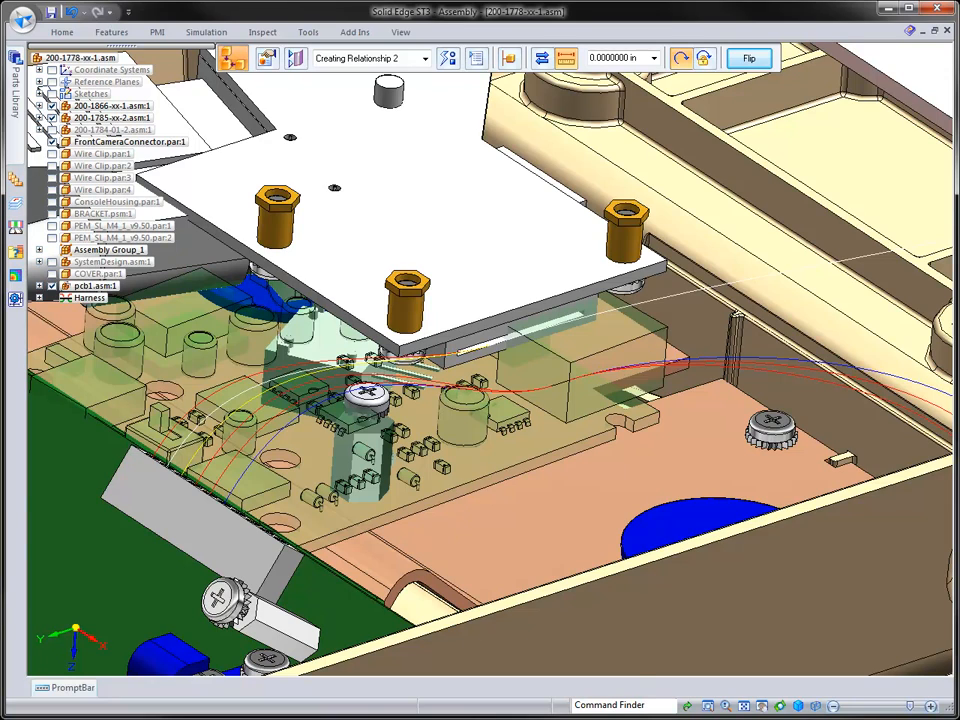
# Align the board's round edge notch with the hex standoff's axis and swing the board over the base plate
pyautogui.click(616, 425)
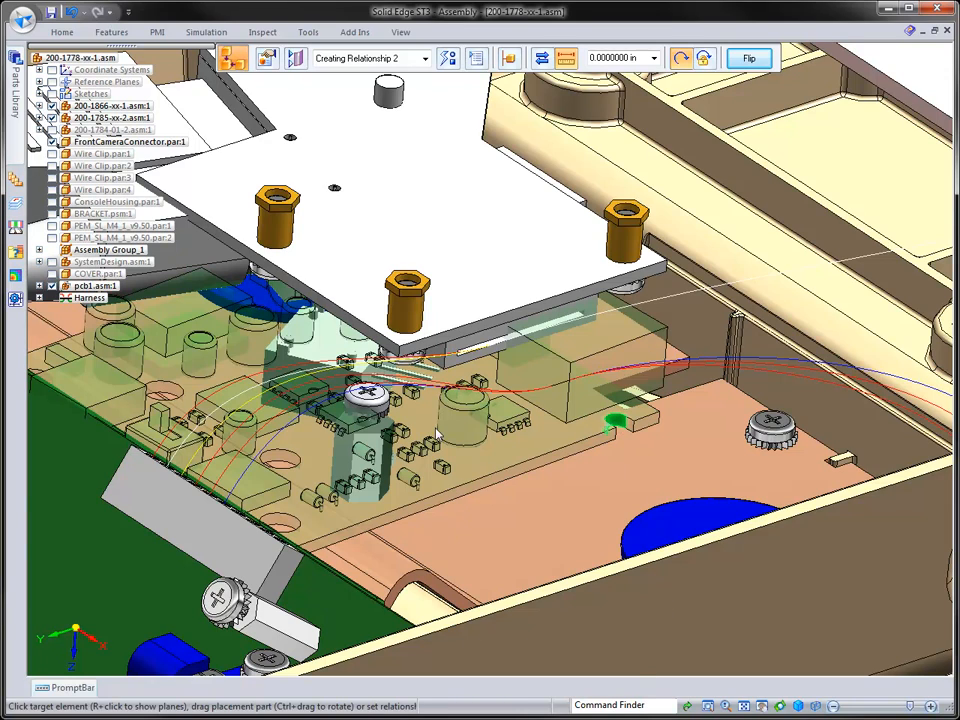
pyautogui.click(370, 424)
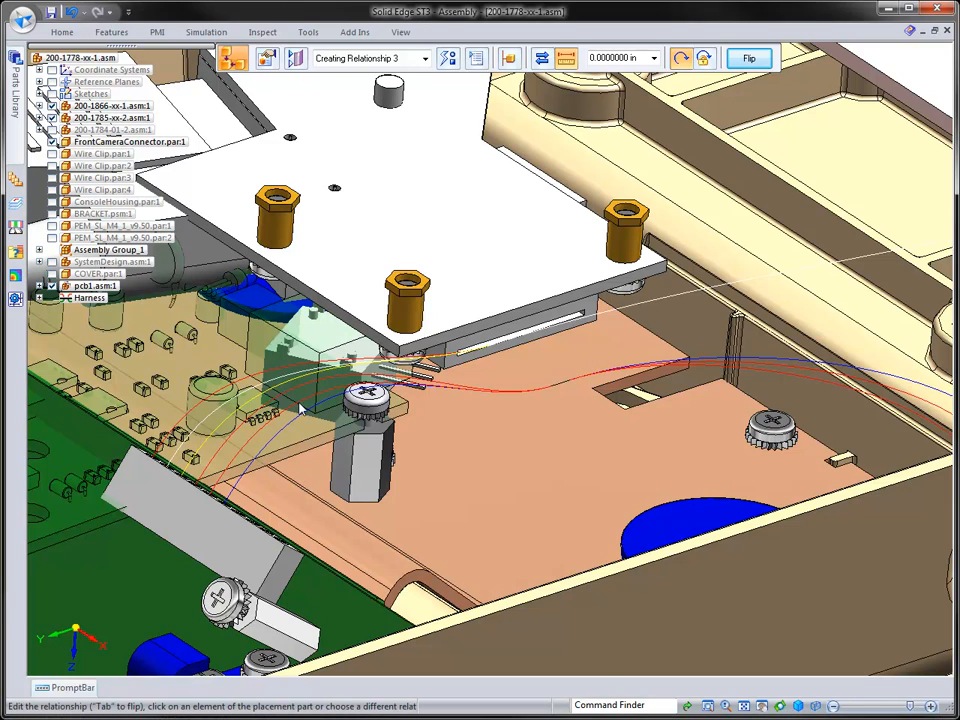
pyautogui.moveTo(312, 447); pyautogui.dragTo(574, 396)
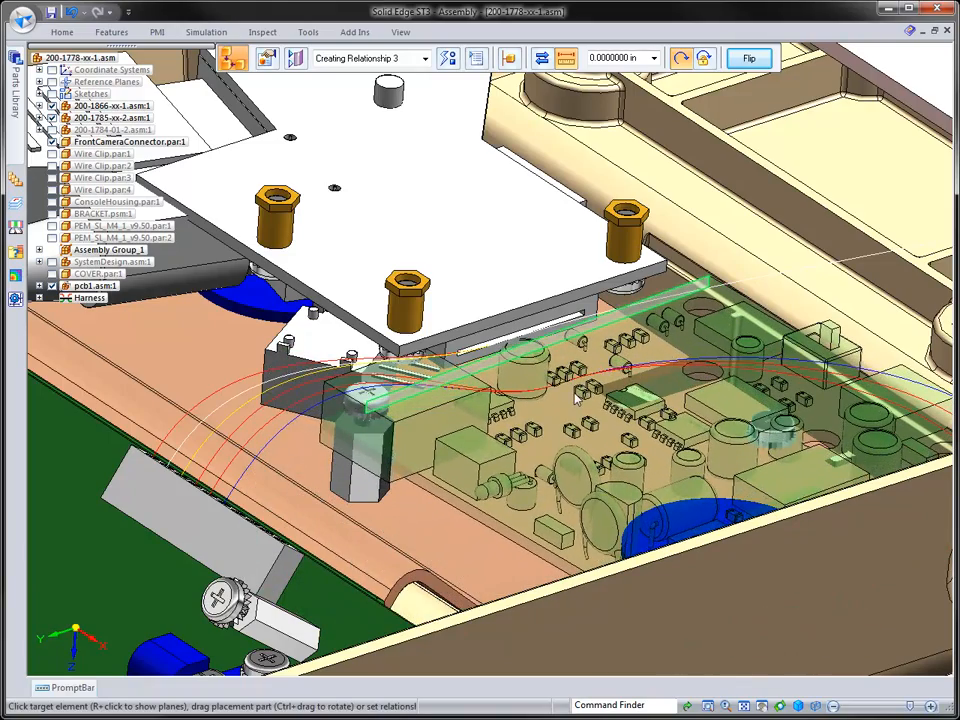
# Add a Planar Align relationship between the board's long edge face and the flat side of the other hex standoff, completing the placement
pyautogui.moveTo(574, 400); pyautogui.dragTo(501, 179, button='middle')
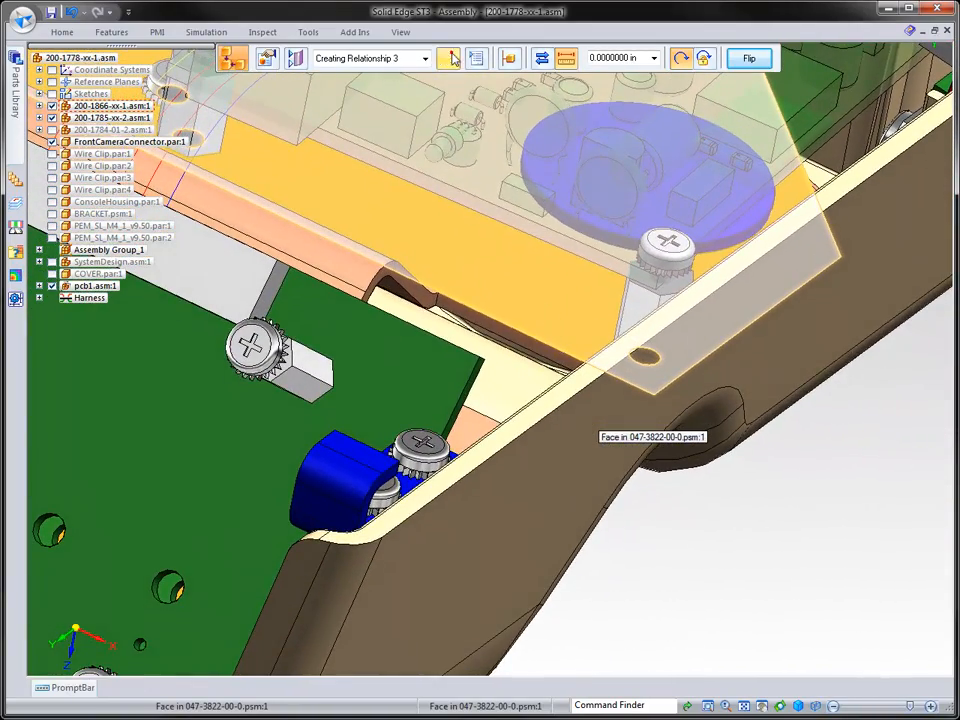
pyautogui.click(450, 58)
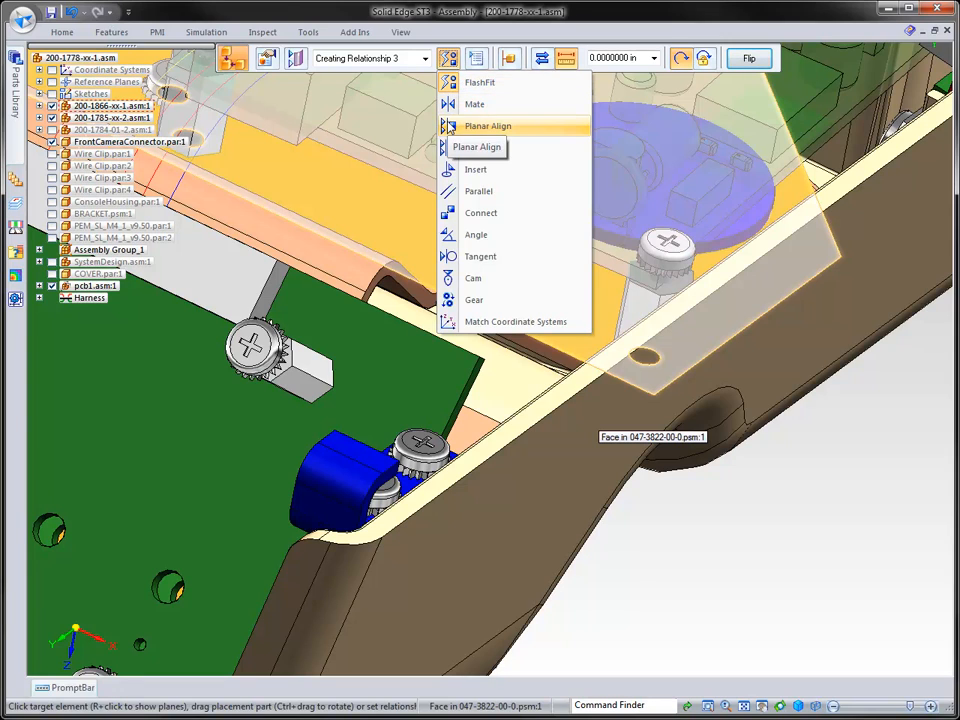
pyautogui.click(449, 126)
pyautogui.click(454, 193)
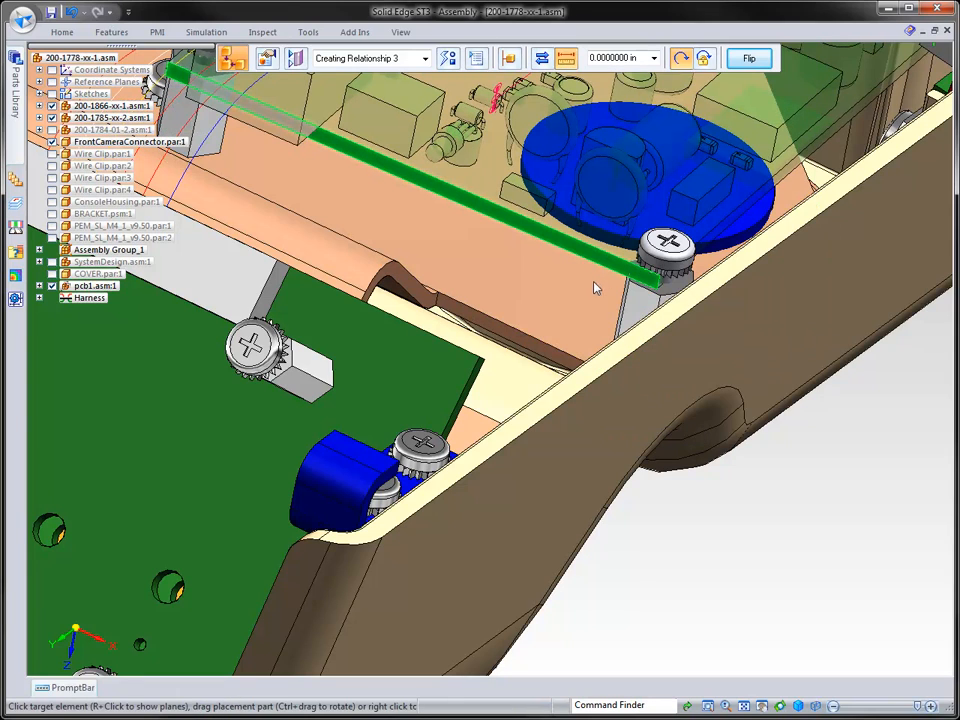
pyautogui.click(637, 311)
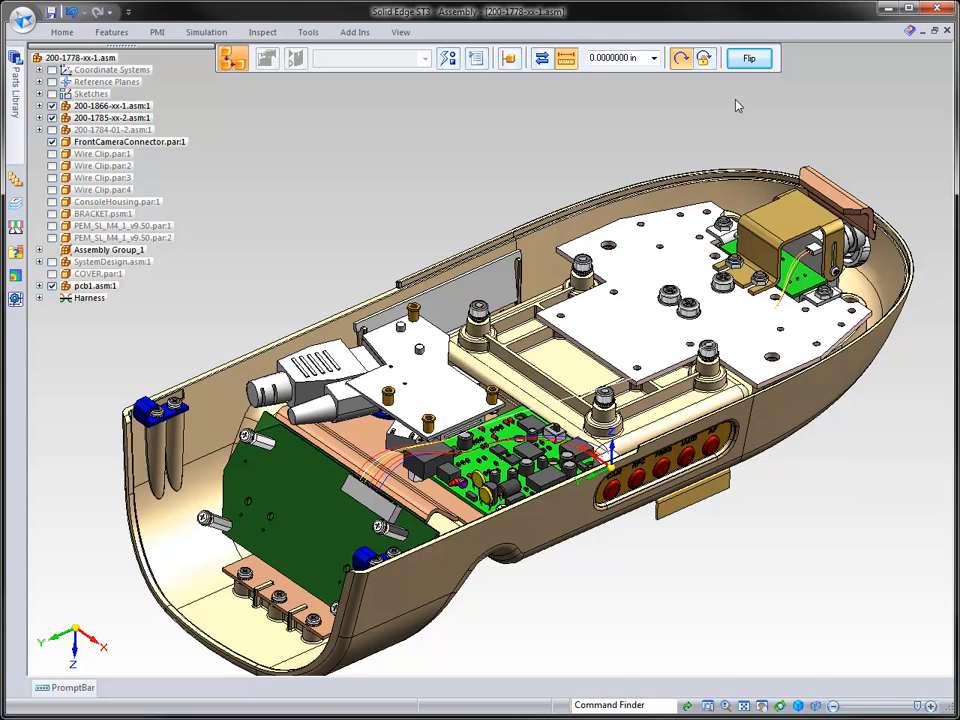
pyautogui.press('Escape')
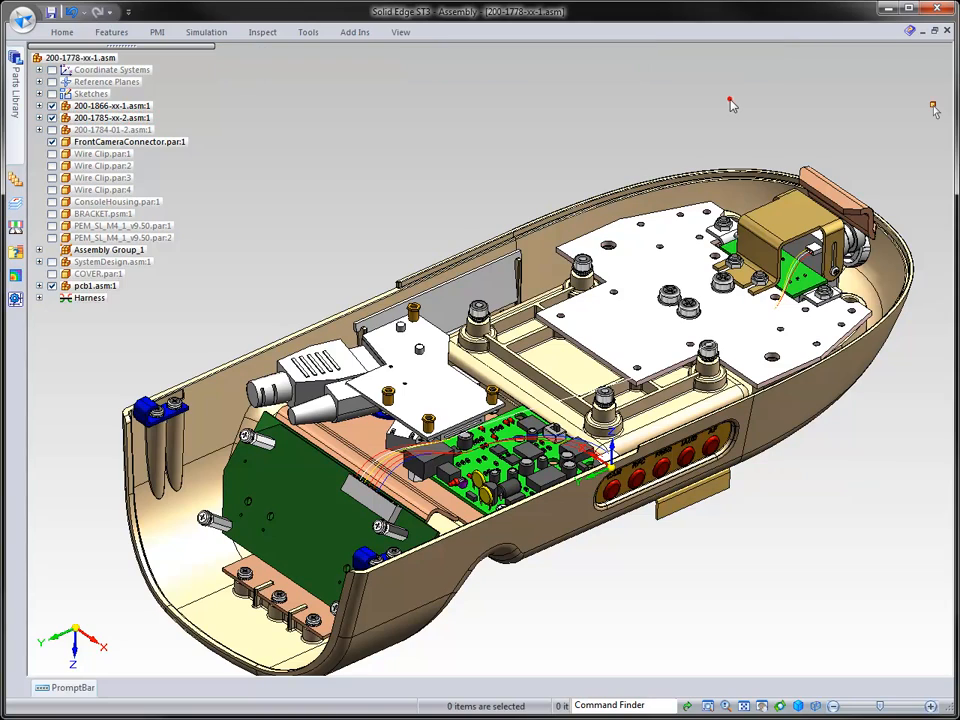
# Apply the display configuration 05-FemapConfig to the assembly
pyautogui.rightClick(333, 178)
pyautogui.click(289, 137)
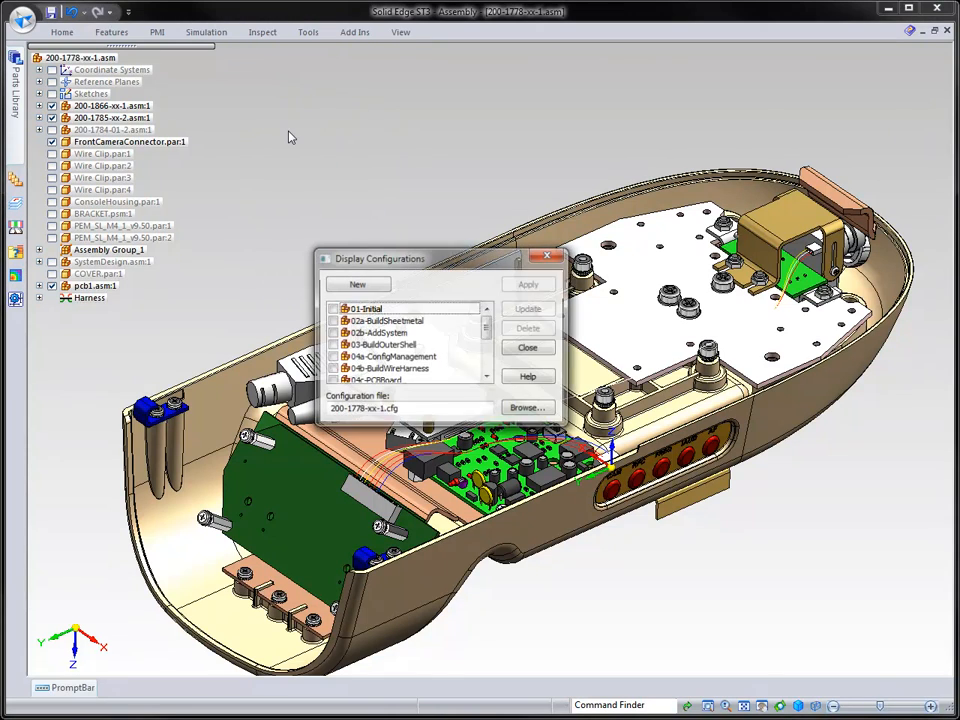
pyautogui.moveTo(403, 262); pyautogui.dragTo(358, 169)
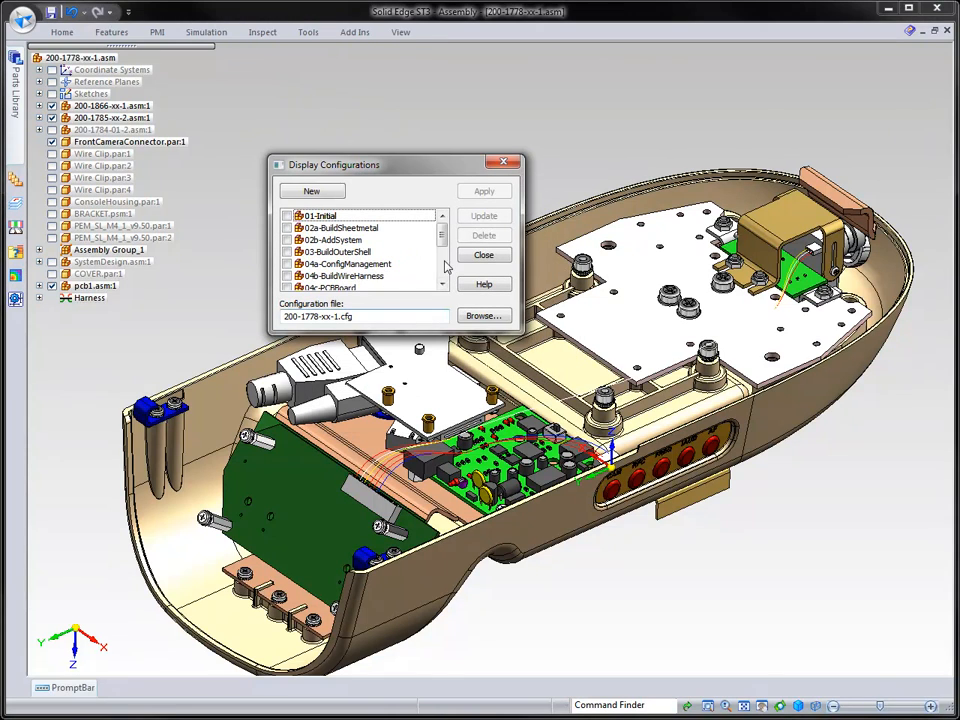
pyautogui.moveTo(442, 234); pyautogui.dragTo(448, 259)
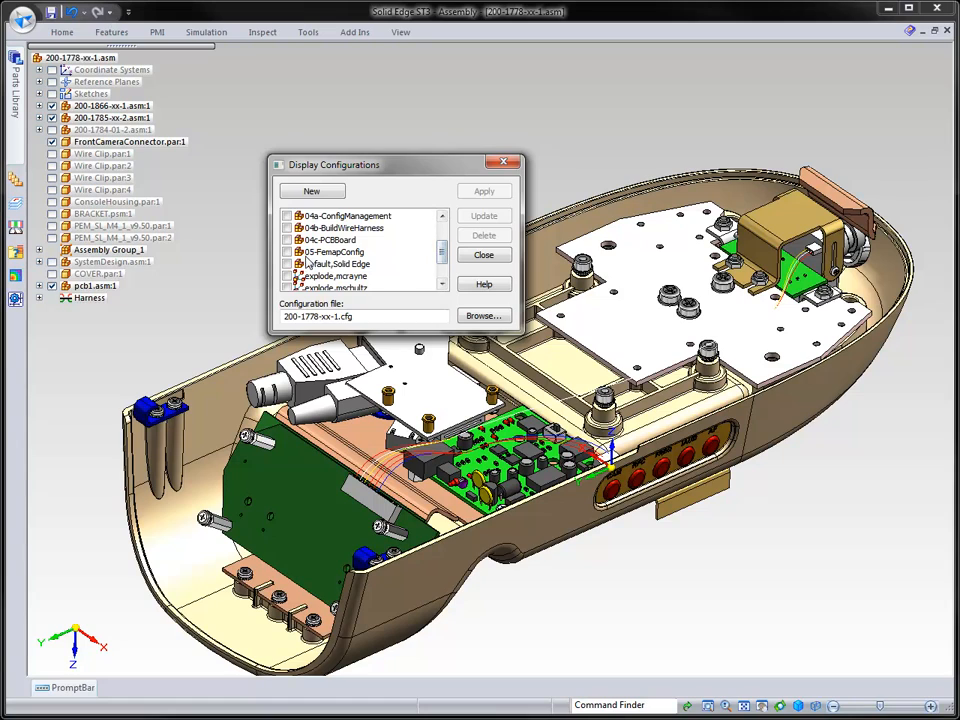
pyautogui.click(428, 251)
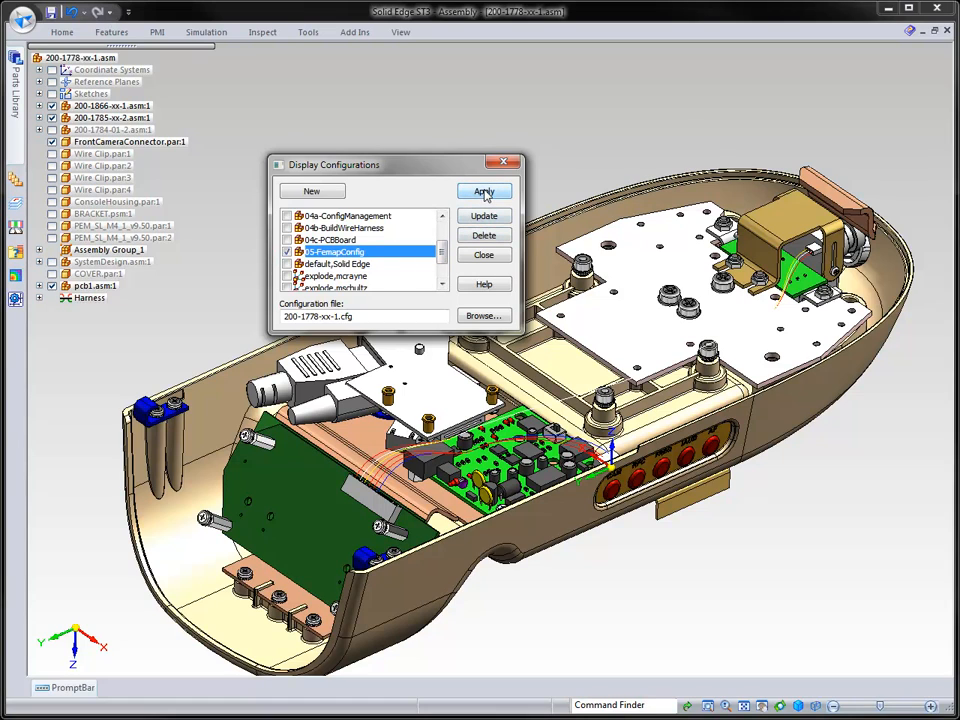
pyautogui.click(486, 195)
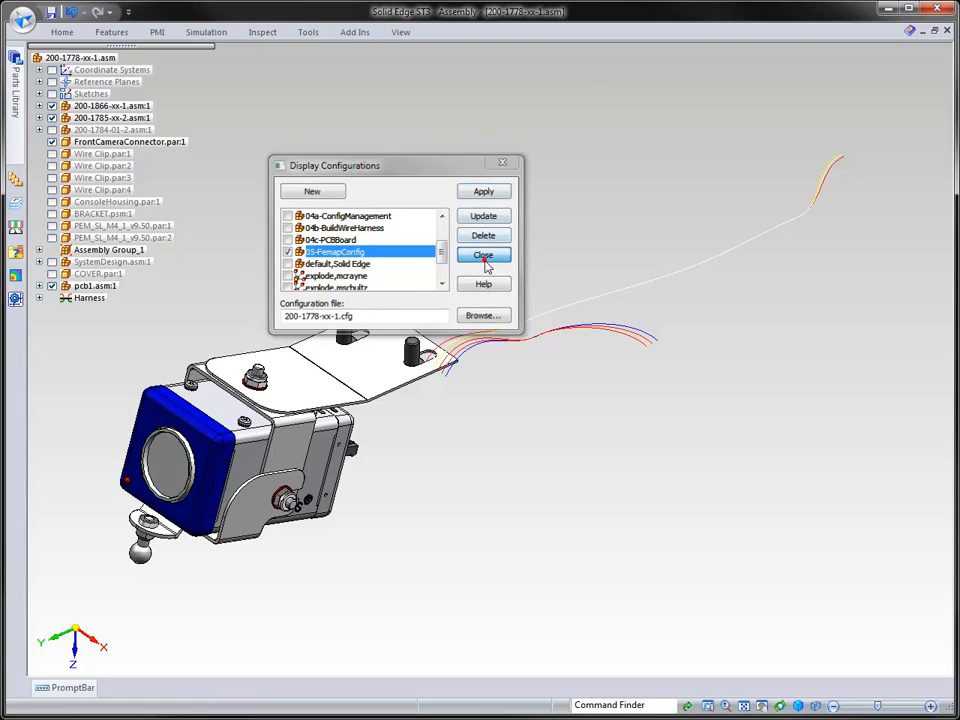
pyautogui.click(485, 257)
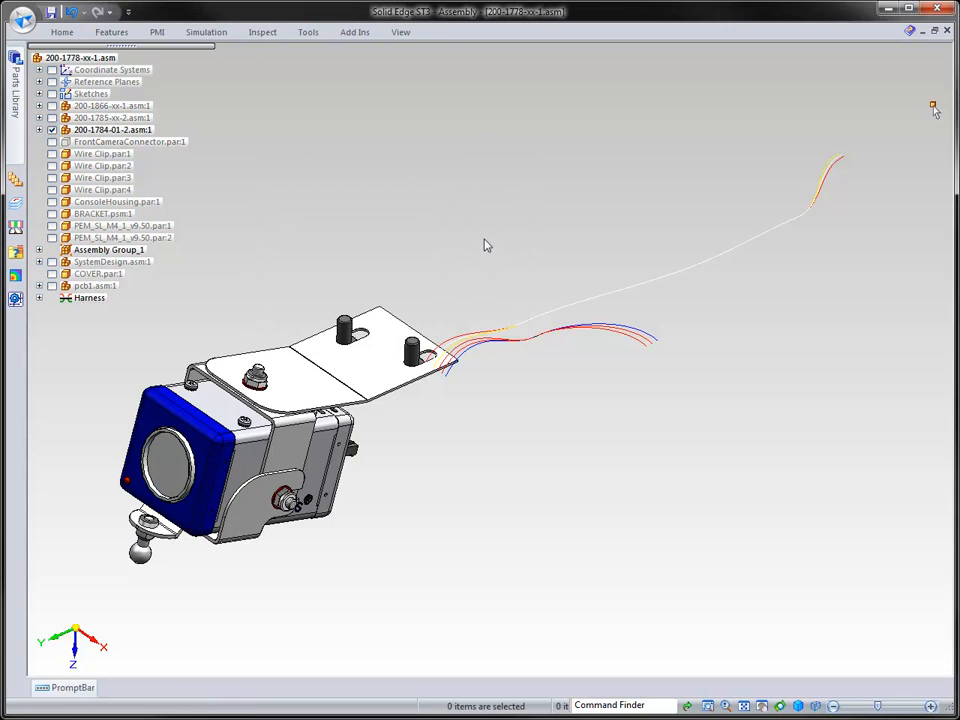
# Hide all wires of the harness
pyautogui.click(39, 298)
pyautogui.rightClick(99, 335)
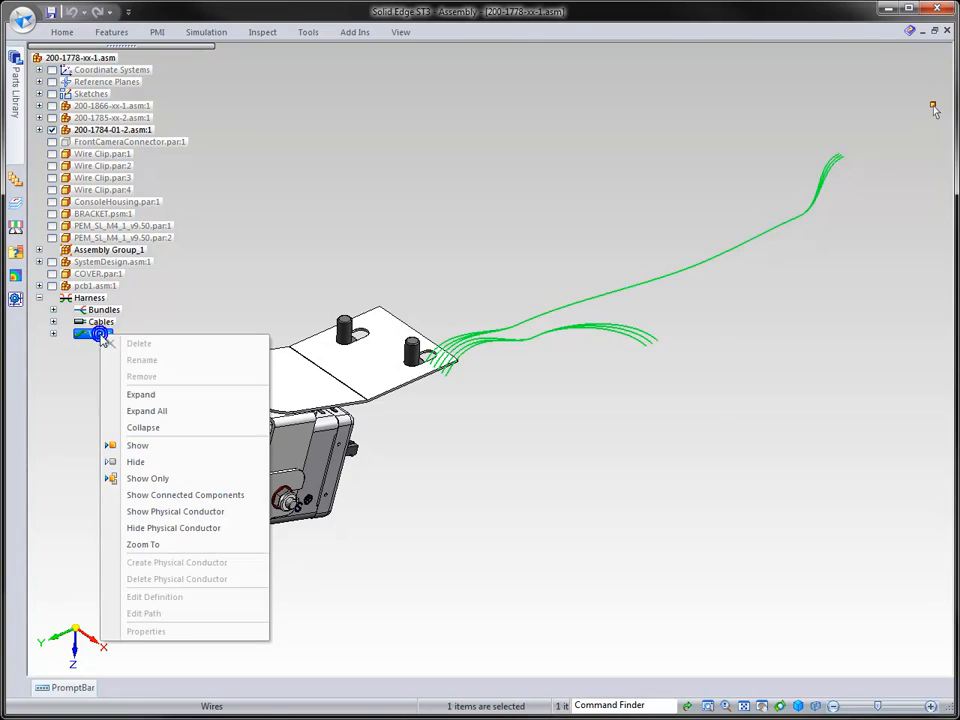
pyautogui.click(134, 462)
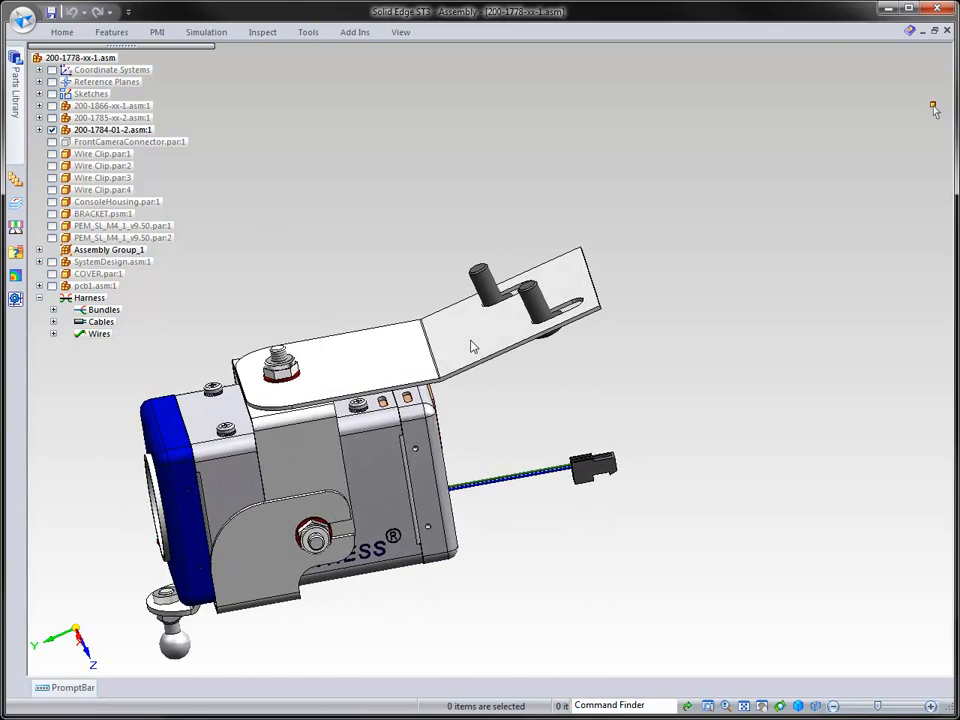
# Open the camera's slotted mounting bracket 047-3778-00-1.psm for editing in place within the assembly
pyautogui.click(574, 279)
pyautogui.rightClick(529, 281)
pyautogui.doubleClick(639, 290)
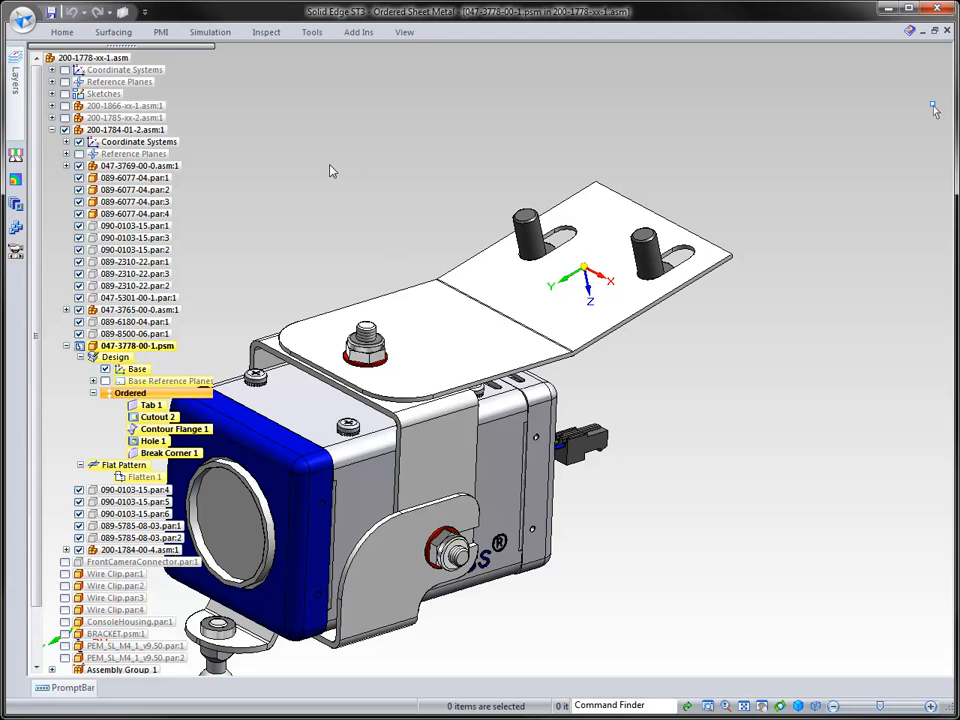
pyautogui.click(313, 33)
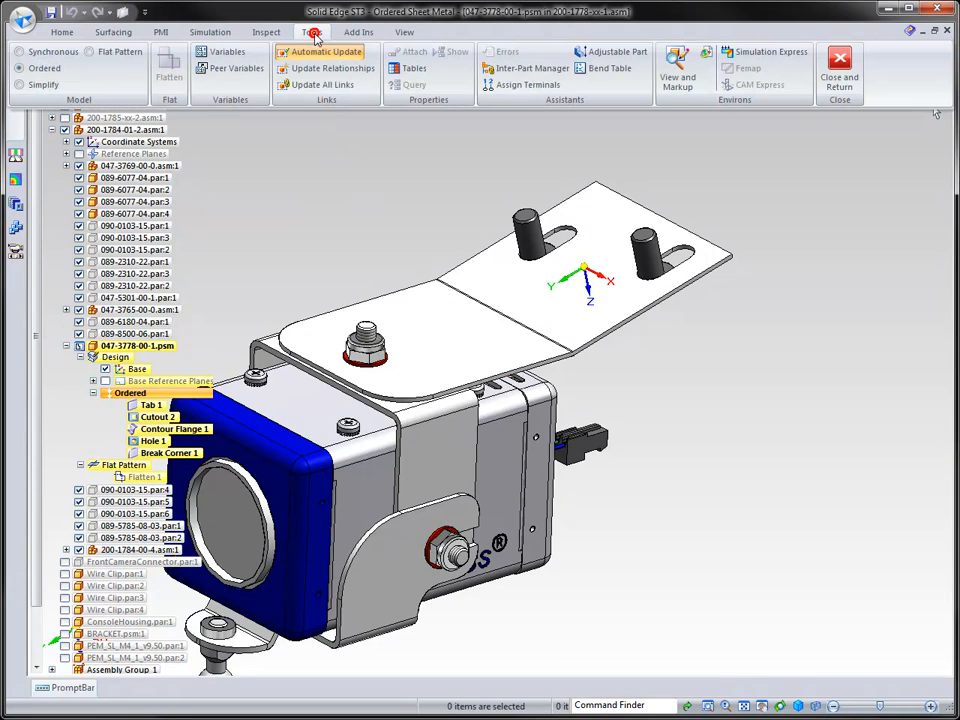
pyautogui.click(768, 51)
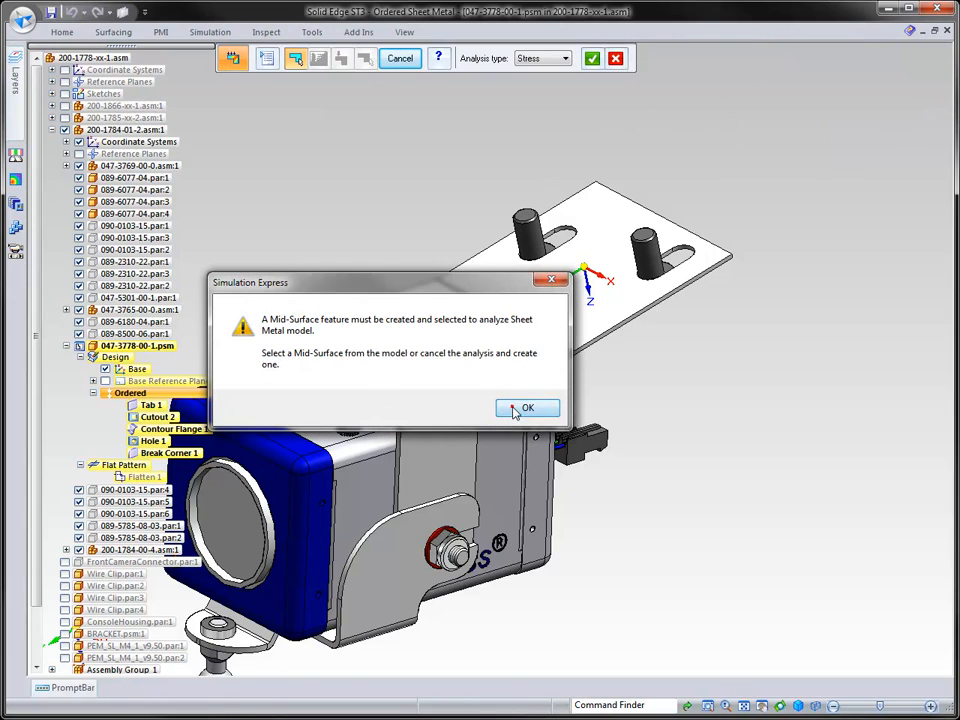
pyautogui.click(523, 409)
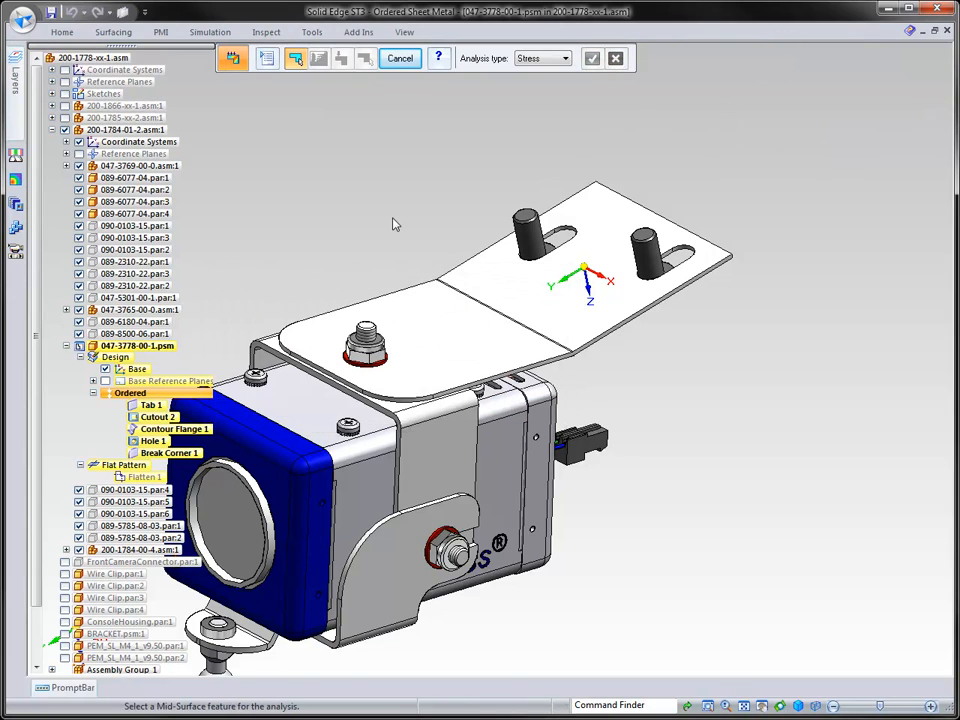
pyautogui.click(398, 60)
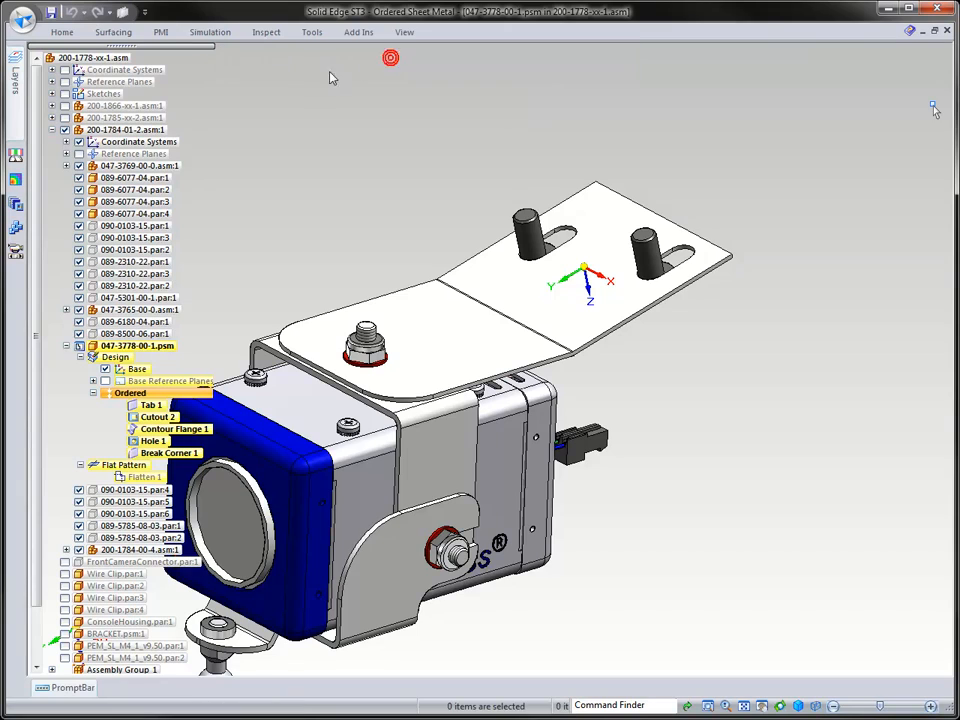
# Create a mid-surface of the sheet metal bracket with an offset ratio of 0.50
pyautogui.click(116, 33)
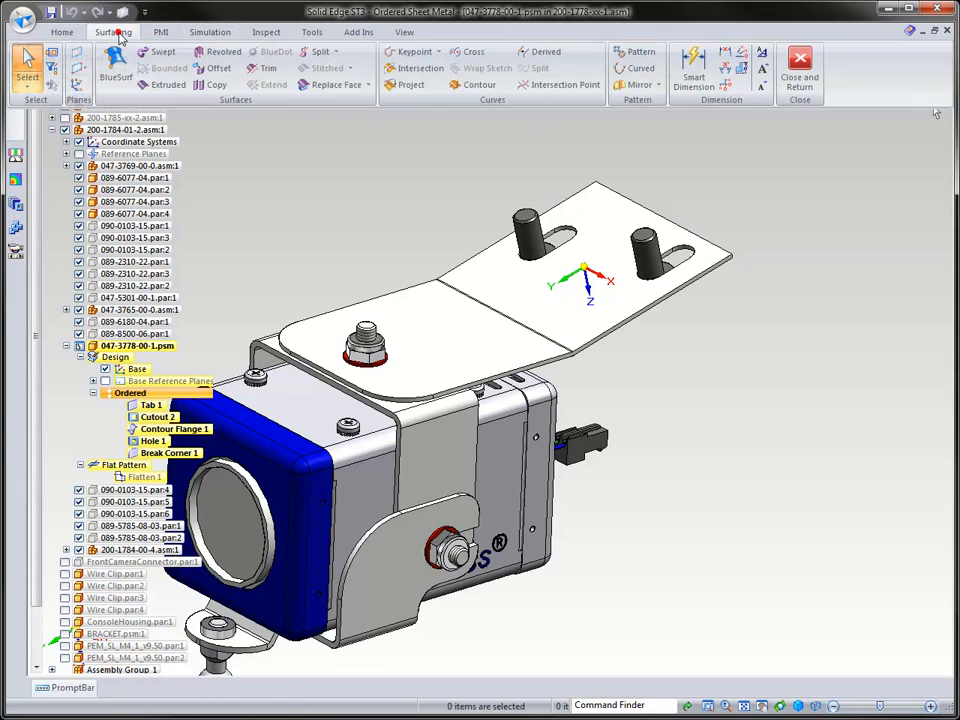
pyautogui.click(66, 33)
pyautogui.click(482, 86)
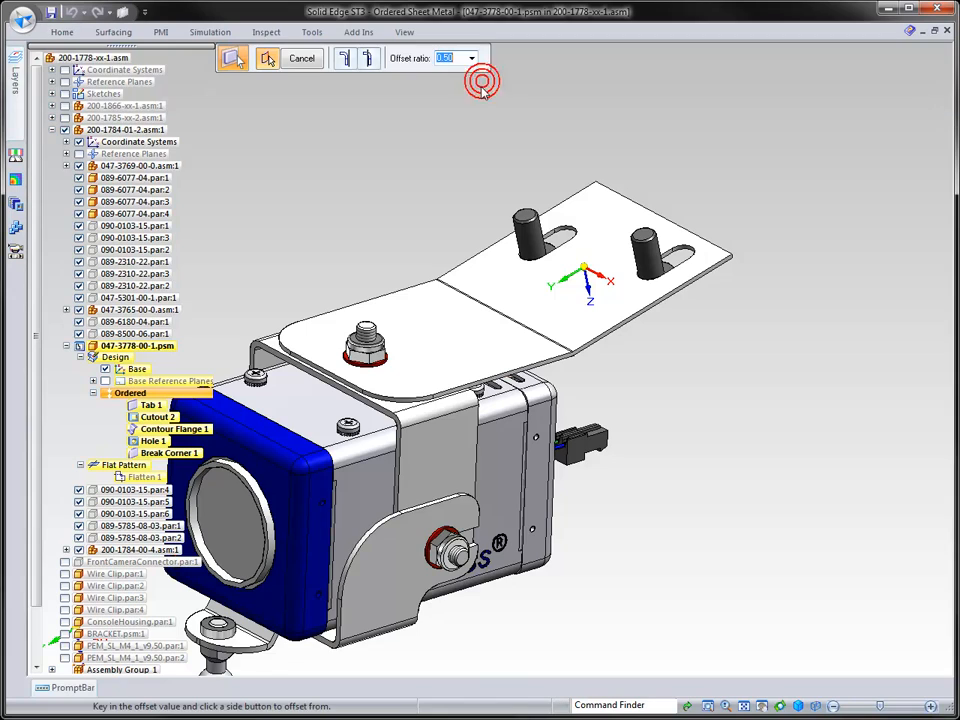
pyautogui.press('Return')
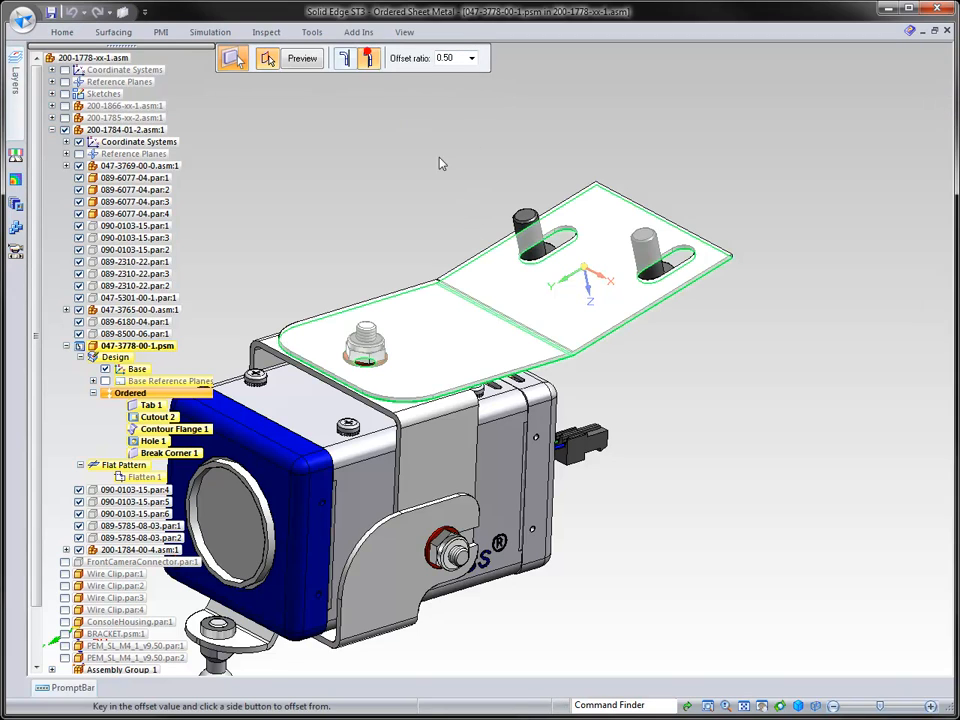
pyautogui.click(302, 58)
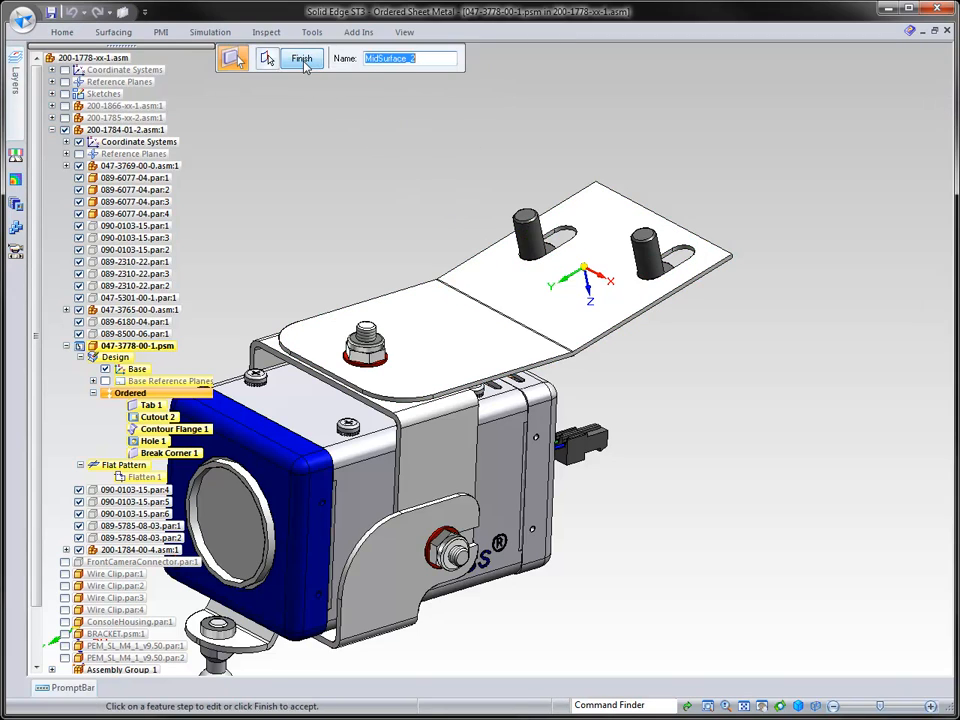
pyautogui.click(300, 59)
pyautogui.click(302, 59)
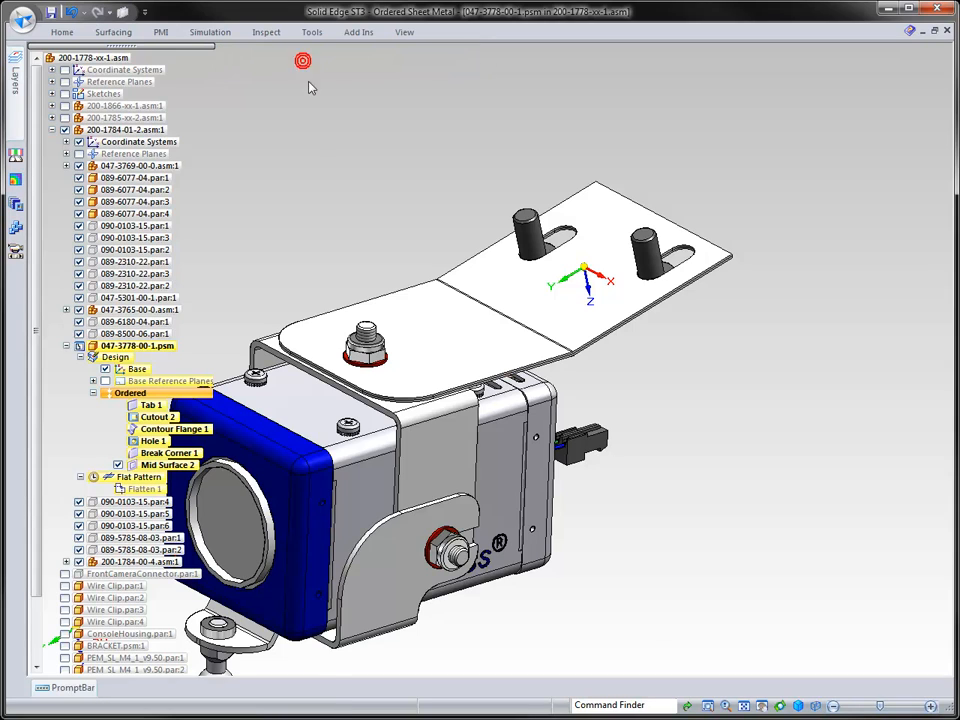
# Start a Simulation Express stress analysis on the bracket's mid-surface with Aluminum, 7075-T6 as the material
pyautogui.click(312, 32)
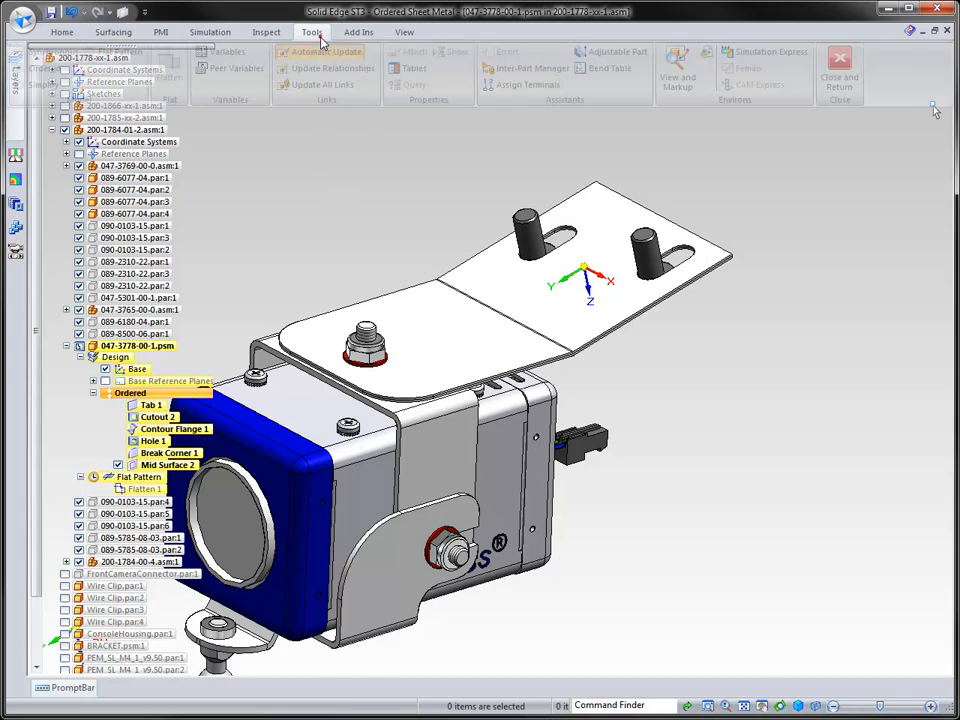
pyautogui.click(740, 52)
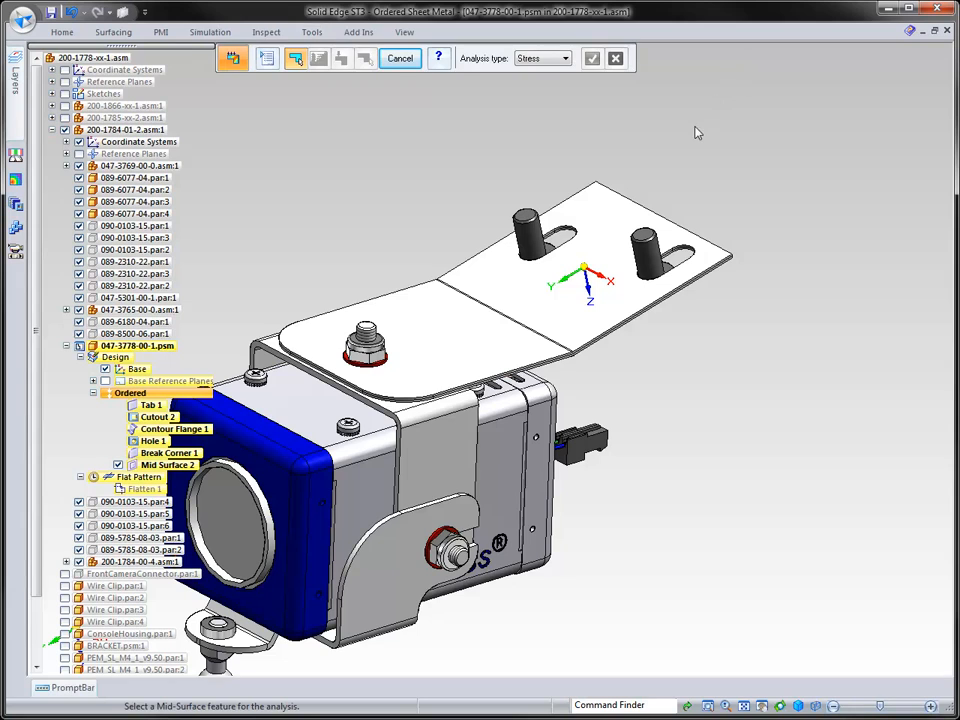
pyautogui.click(620, 216)
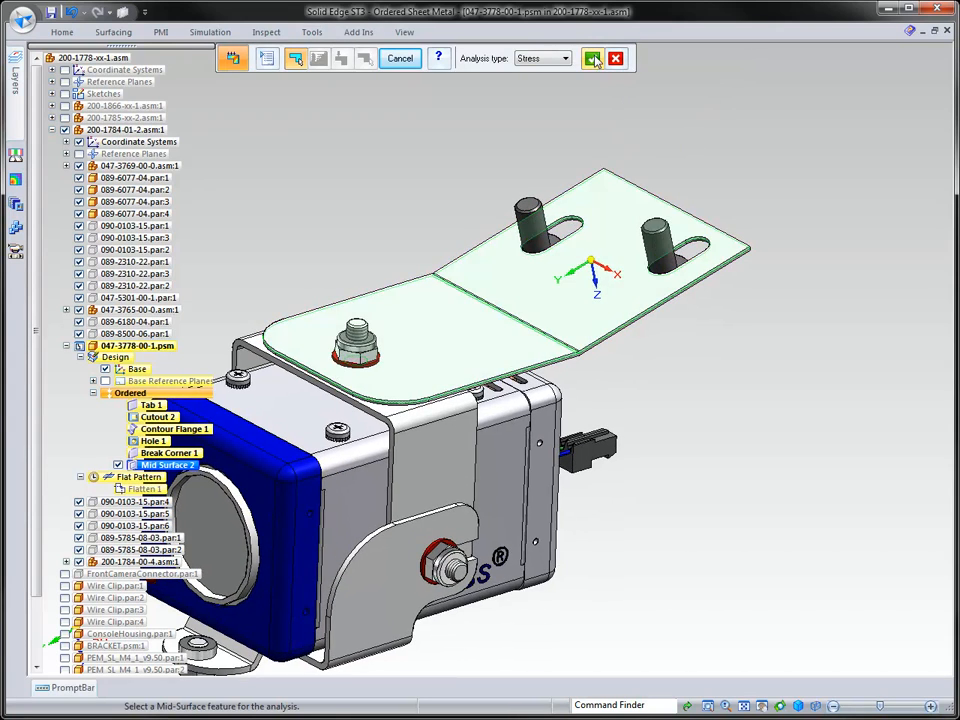
pyautogui.click(556, 58)
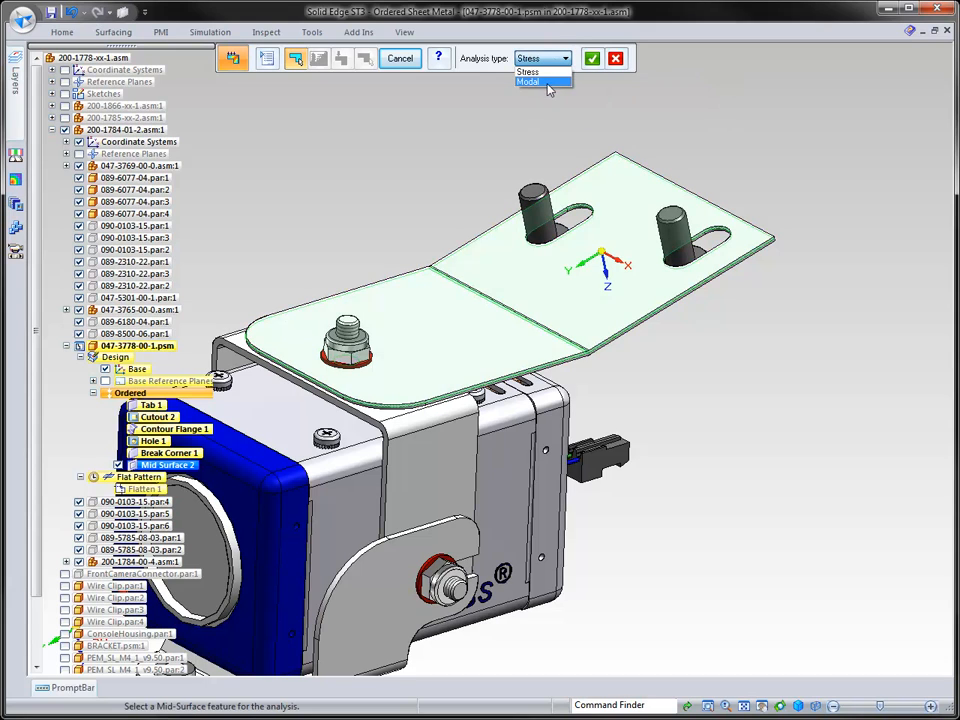
pyautogui.click(546, 72)
pyautogui.click(592, 58)
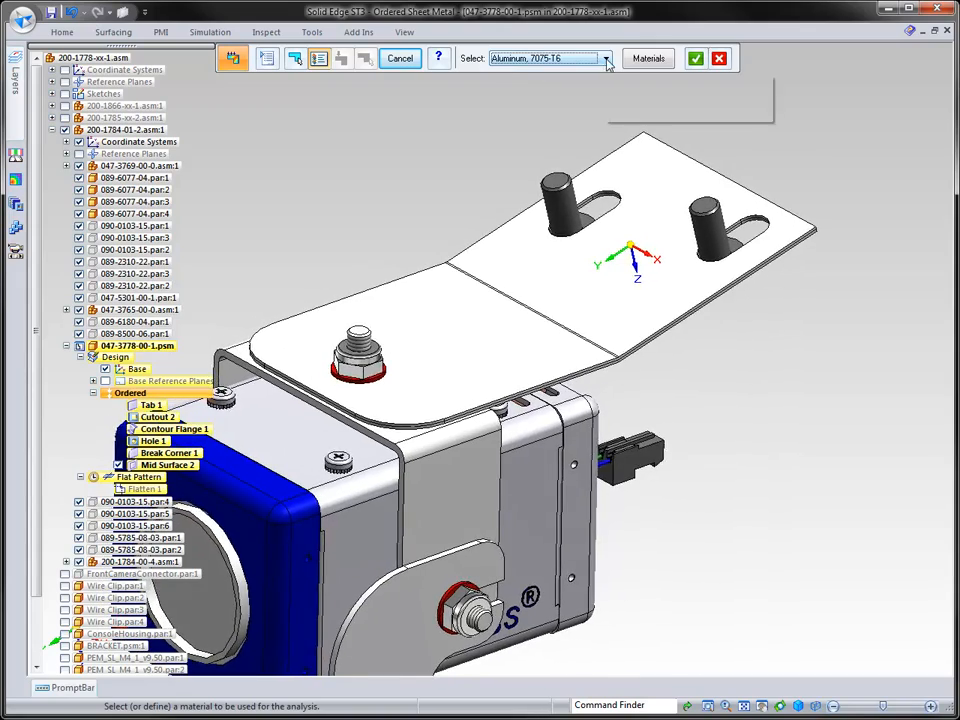
pyautogui.click(696, 58)
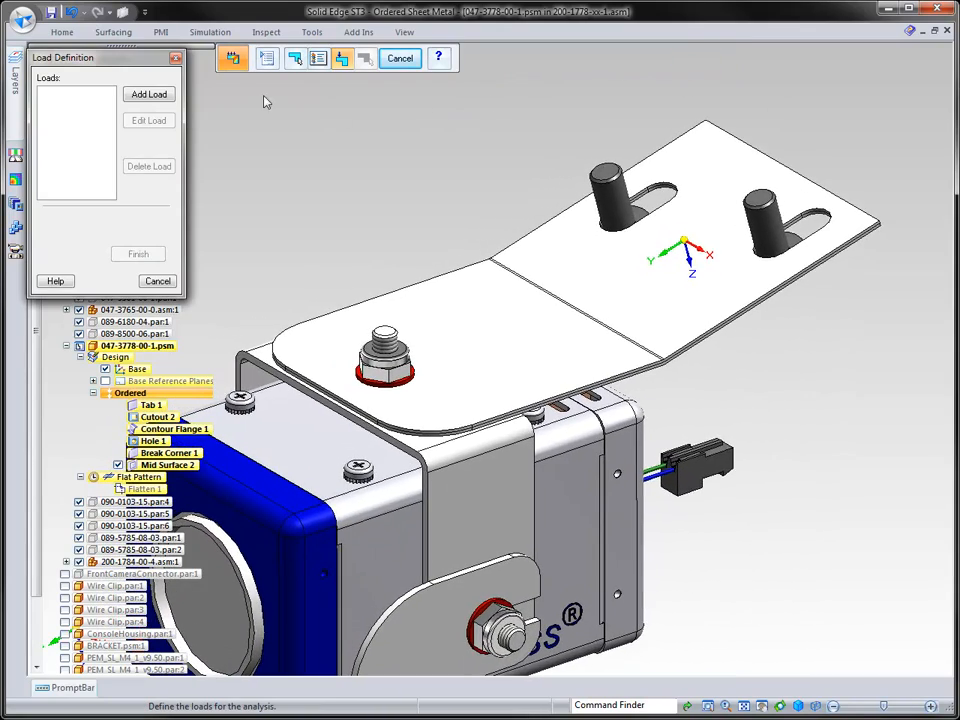
# Hide the assembly components surrounding the bracket
pyautogui.click(148, 95)
pyautogui.rightClick(368, 187)
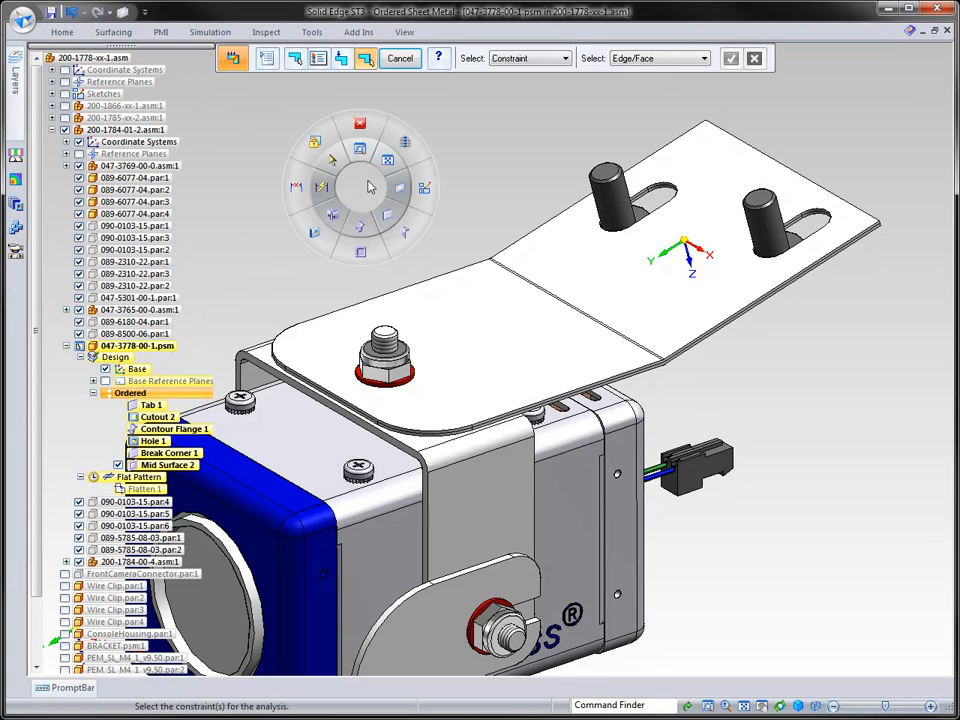
pyautogui.click(408, 147)
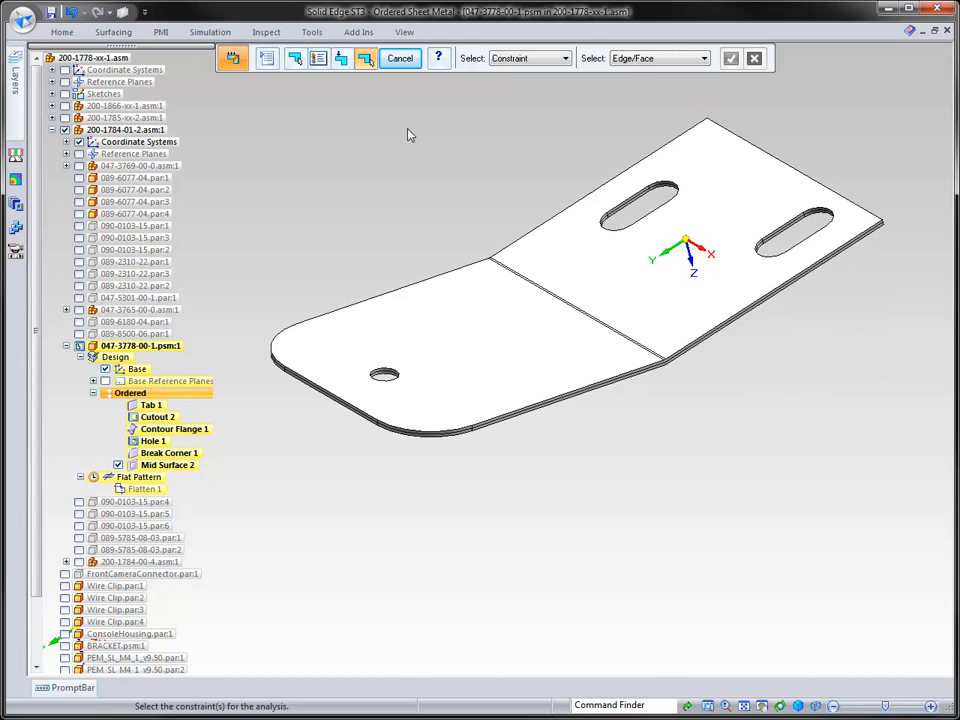
# Add a 10 lbf force load on the edge of the bracket's round mounting hole
pyautogui.click(341, 60)
pyautogui.click(148, 95)
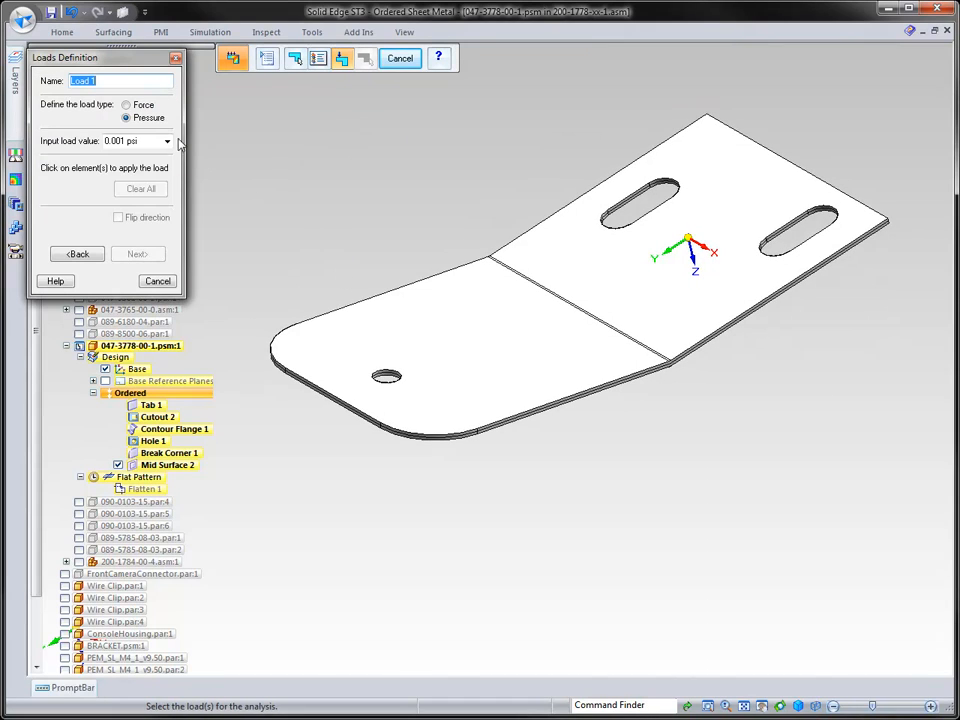
pyautogui.click(131, 105)
pyautogui.click(145, 144)
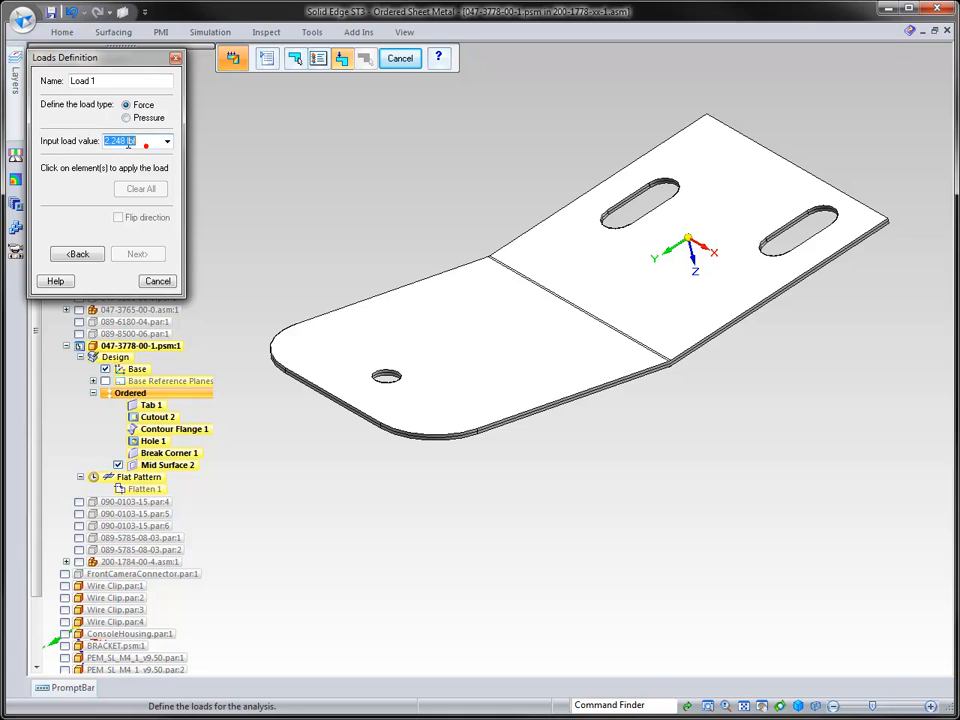
pyautogui.write('10')
pyautogui.press('Tab')
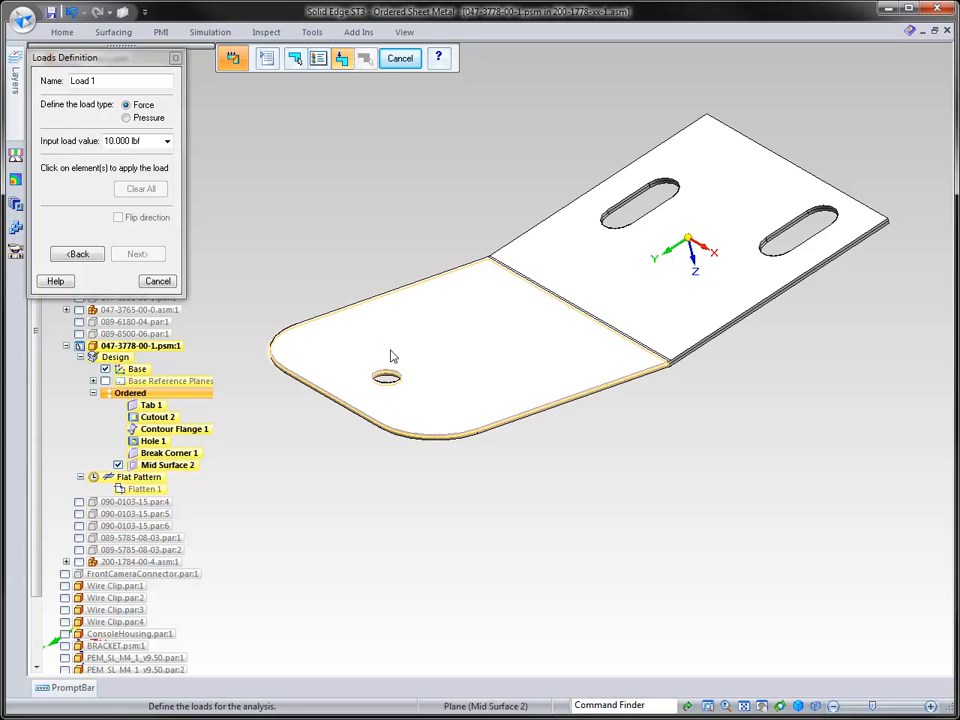
pyautogui.click(396, 382)
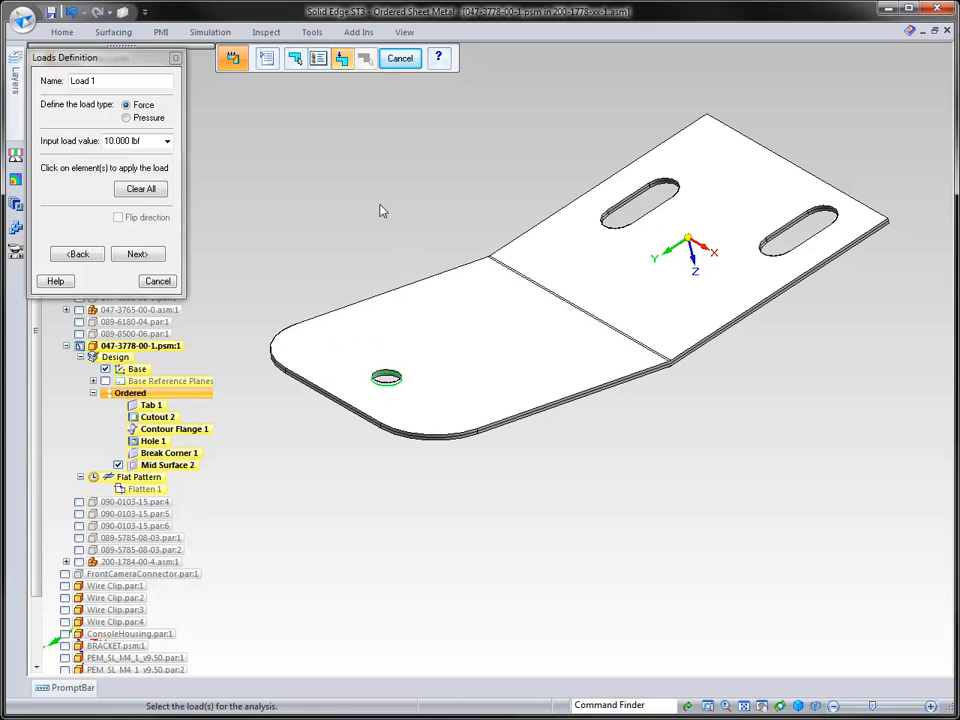
pyautogui.click(145, 255)
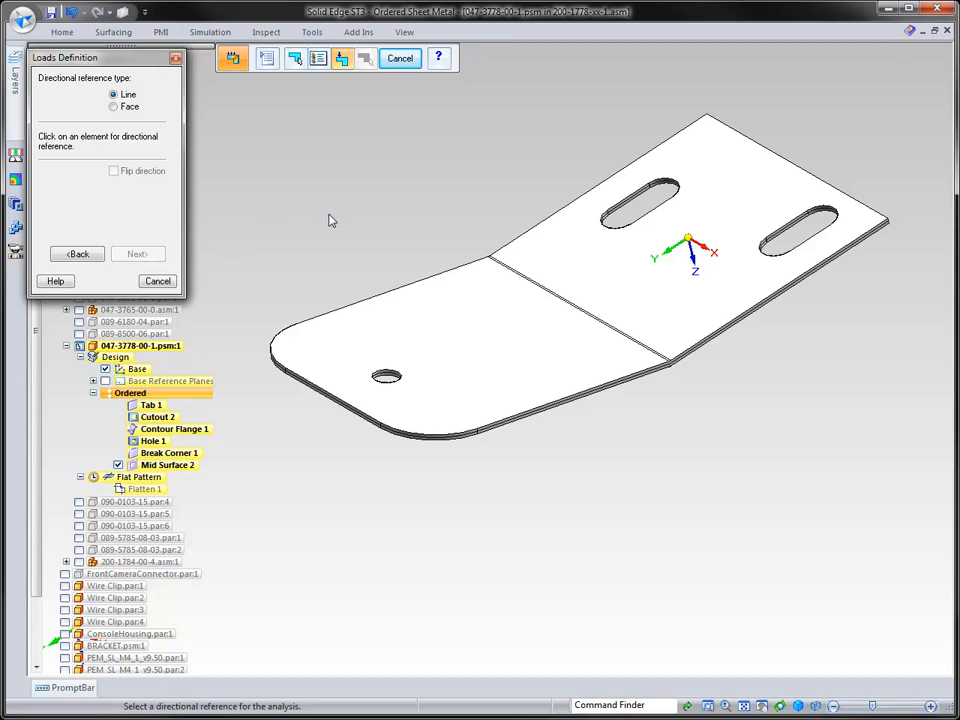
# Show the surrounding components and direct the force downward along the blue camera housing's vertical edge
pyautogui.rightClick(348, 156)
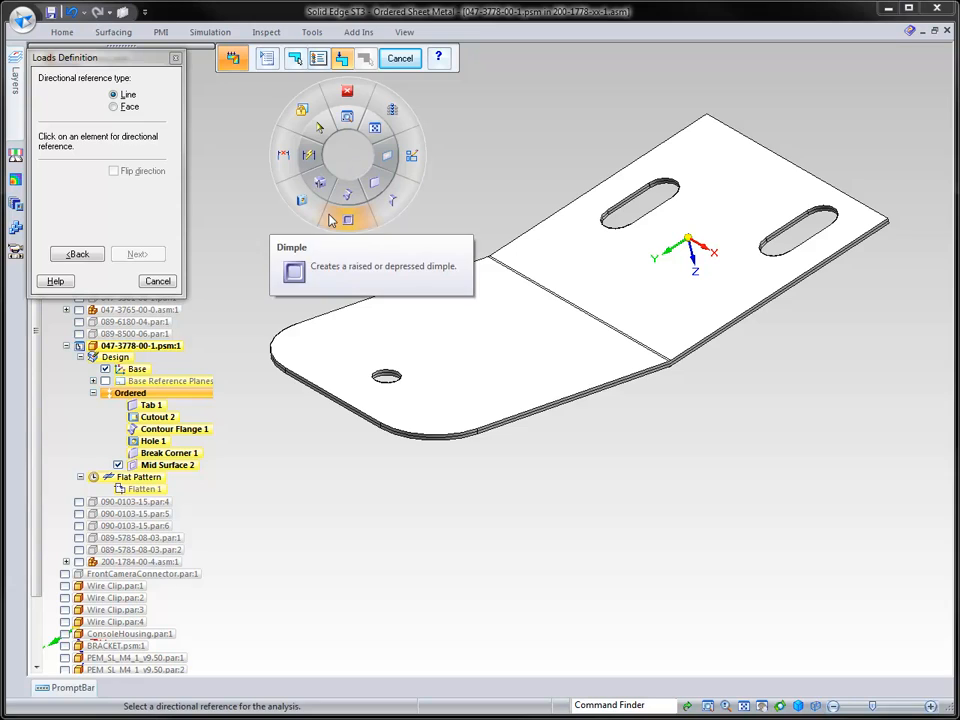
pyautogui.click(398, 117)
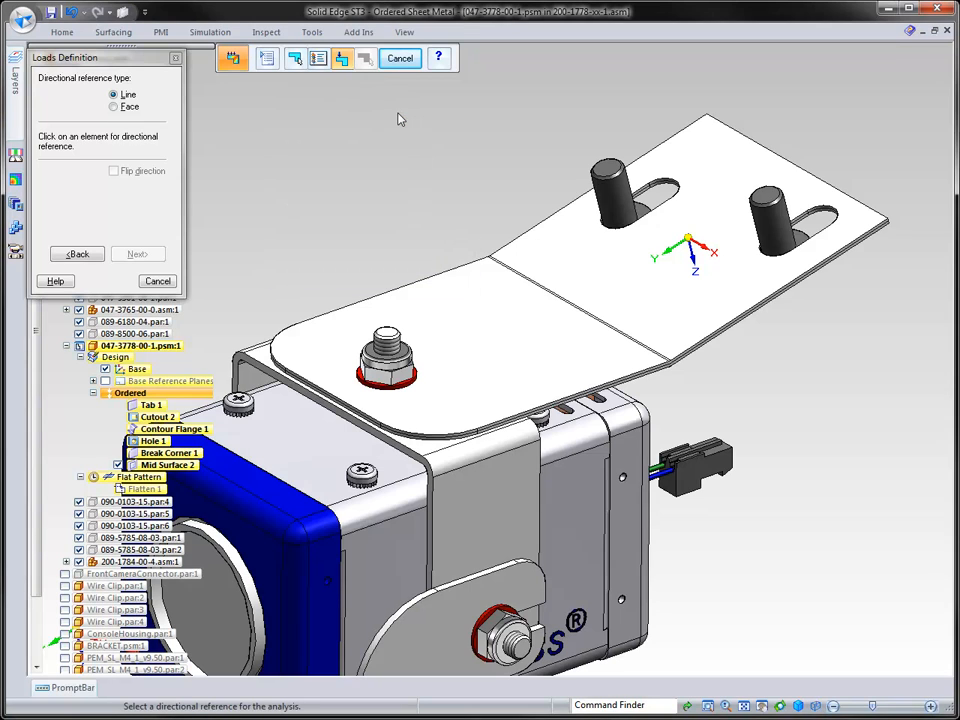
pyautogui.click(338, 490)
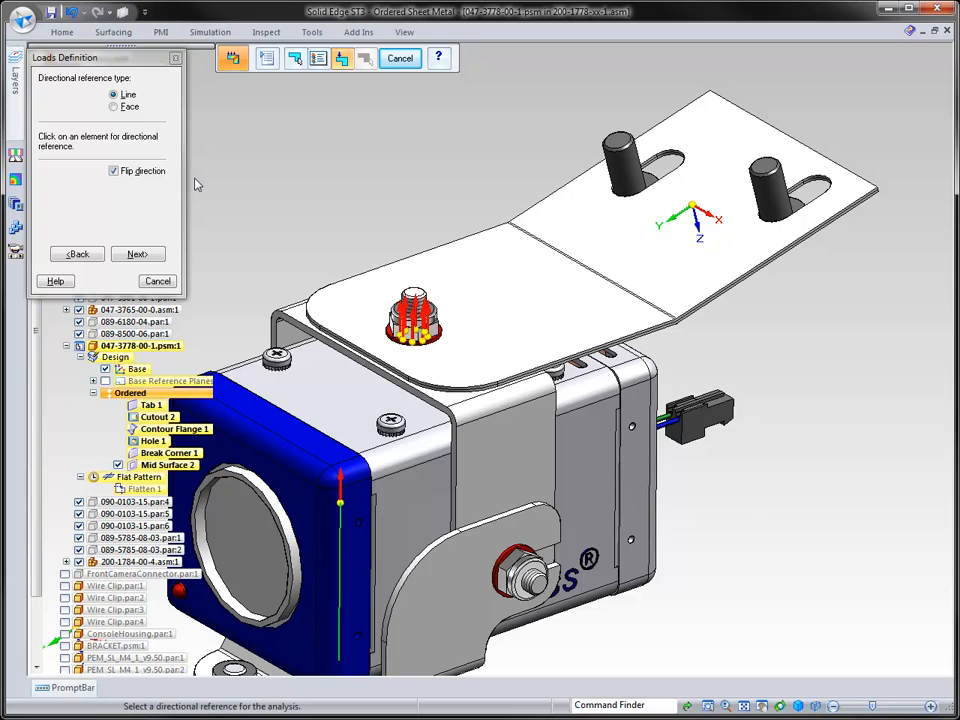
pyautogui.click(120, 171)
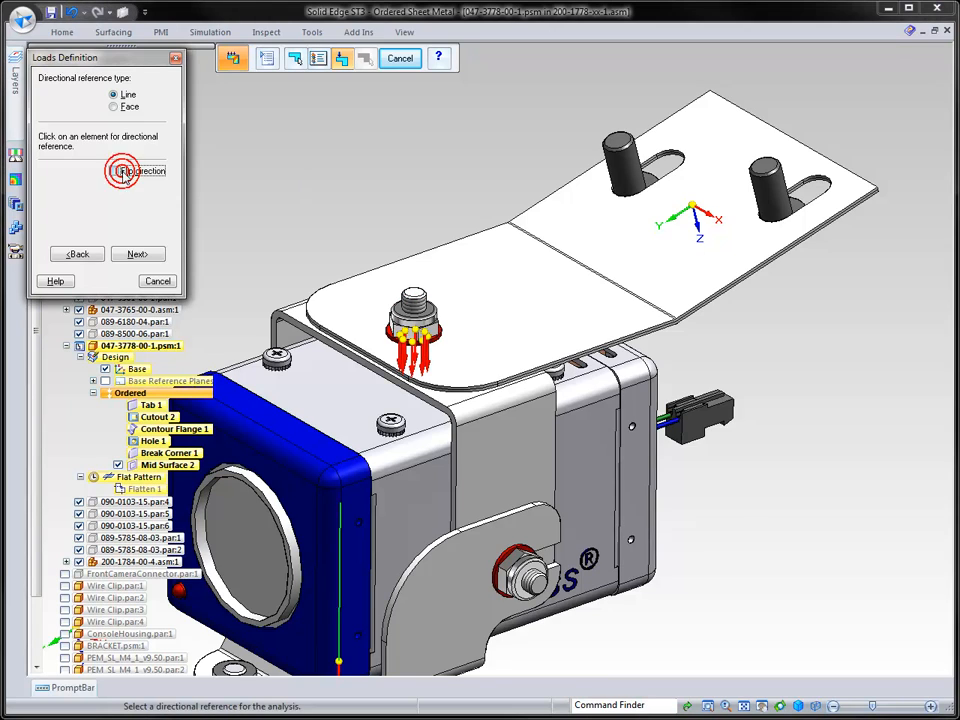
pyautogui.click(136, 255)
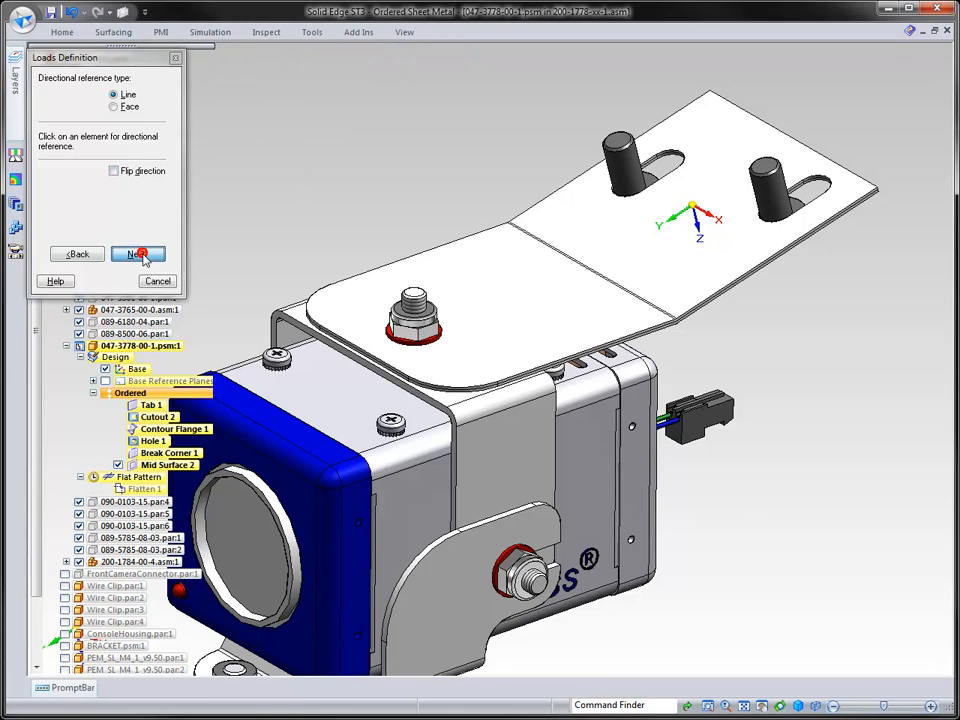
pyautogui.click(143, 257)
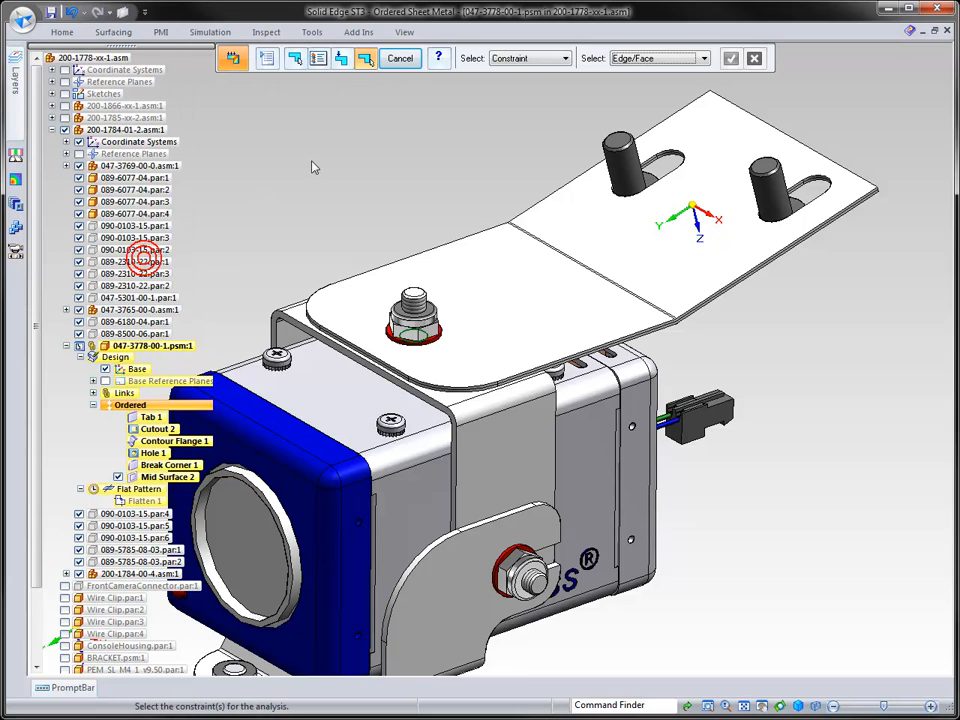
# Constrain the bracket's slotted face and solve the stress analysis
pyautogui.click(575, 201)
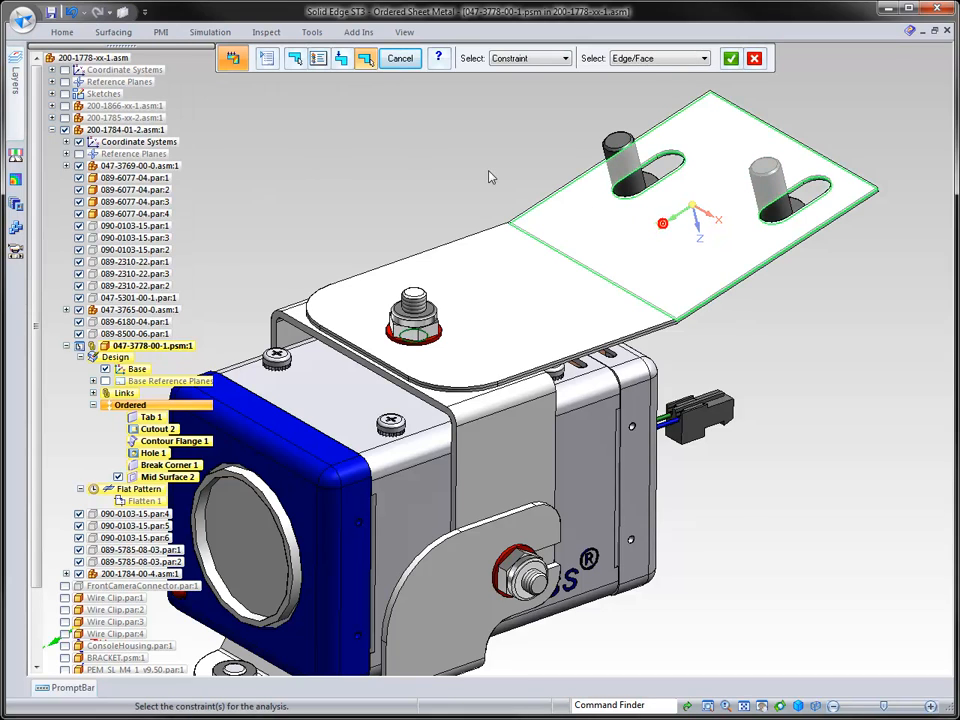
pyautogui.click(400, 58)
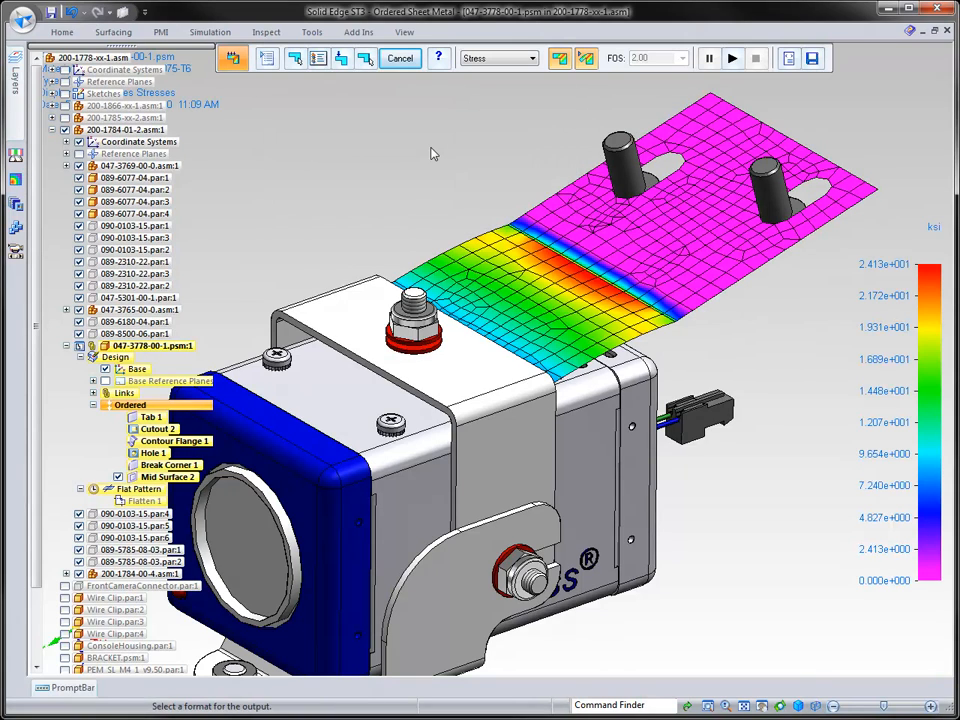
# Hide the surrounding components and animate the bracket's stress results
pyautogui.rightClick(366, 206)
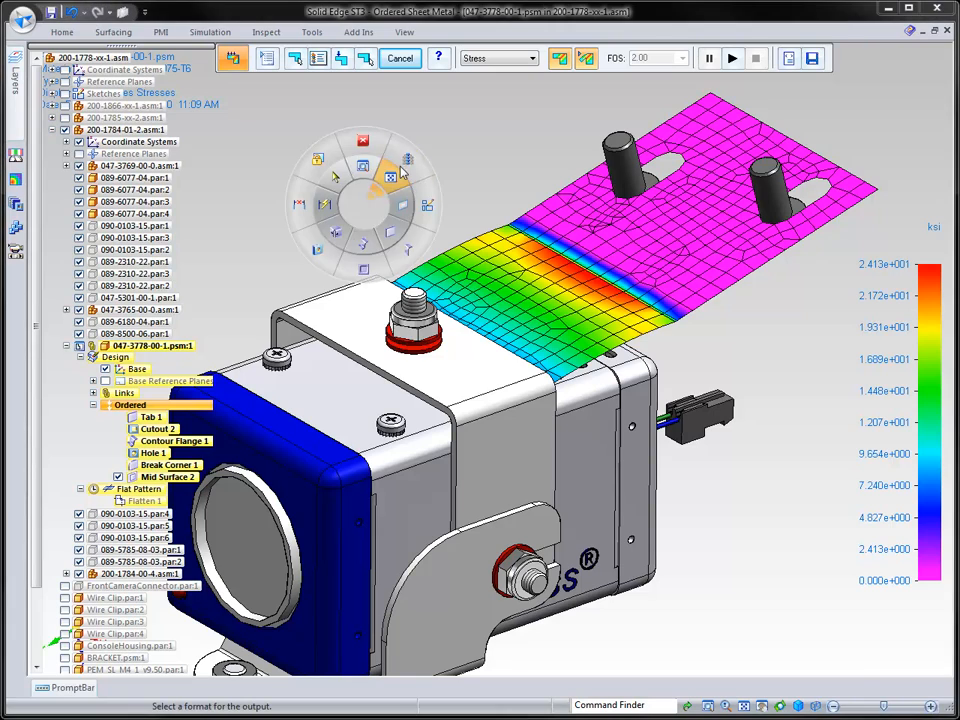
pyautogui.click(407, 166)
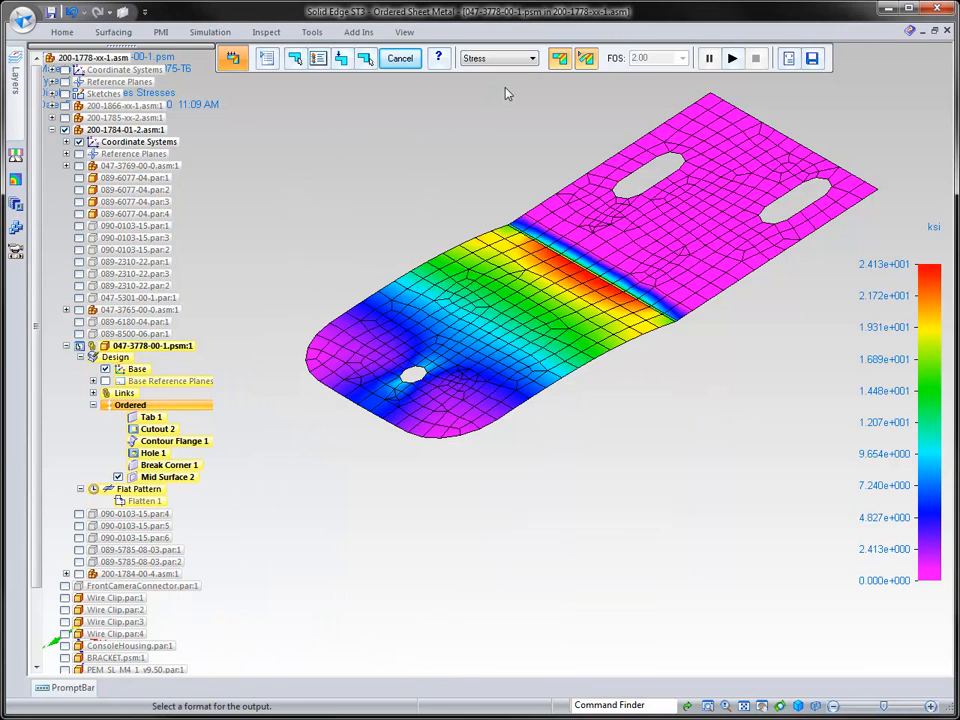
pyautogui.click(733, 58)
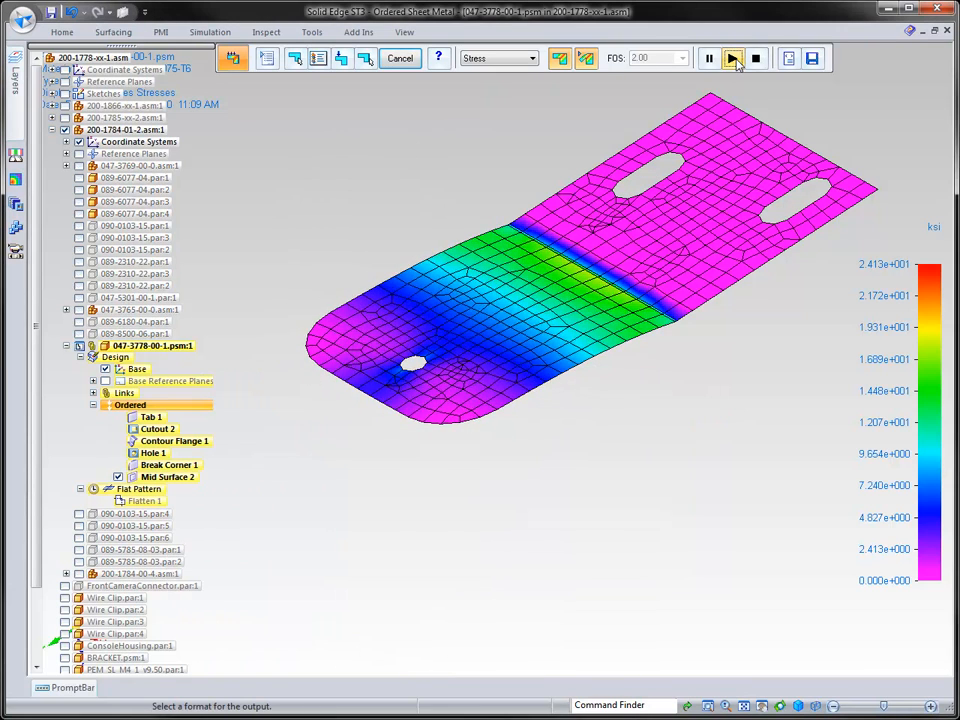
# Review the bracket's displacement and factor of safety plots, and close the simulation results
pyautogui.click(522, 59)
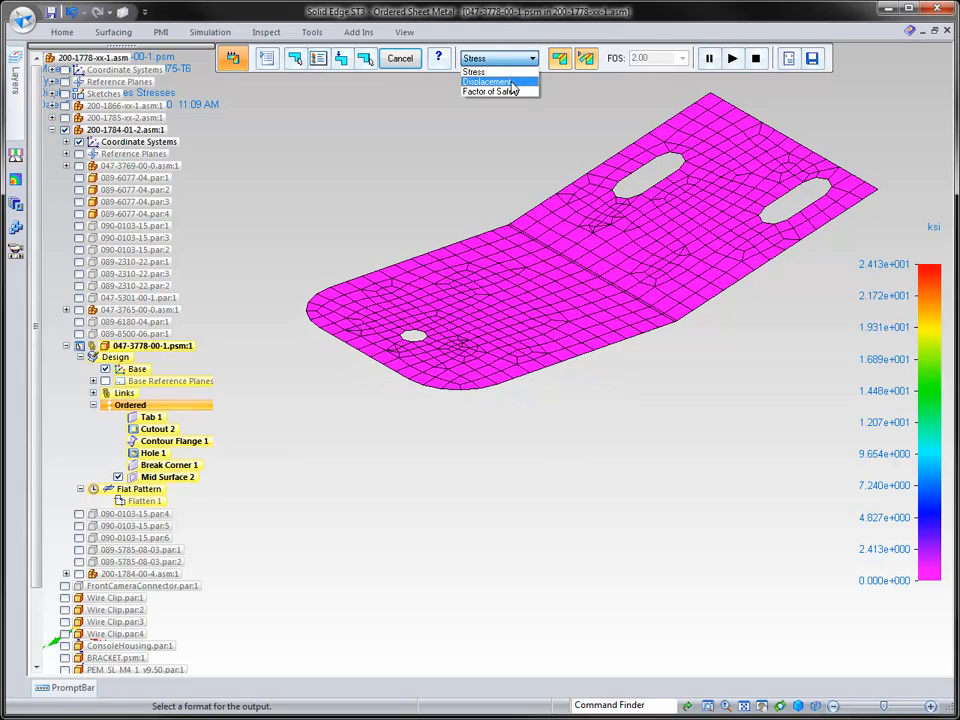
pyautogui.click(510, 82)
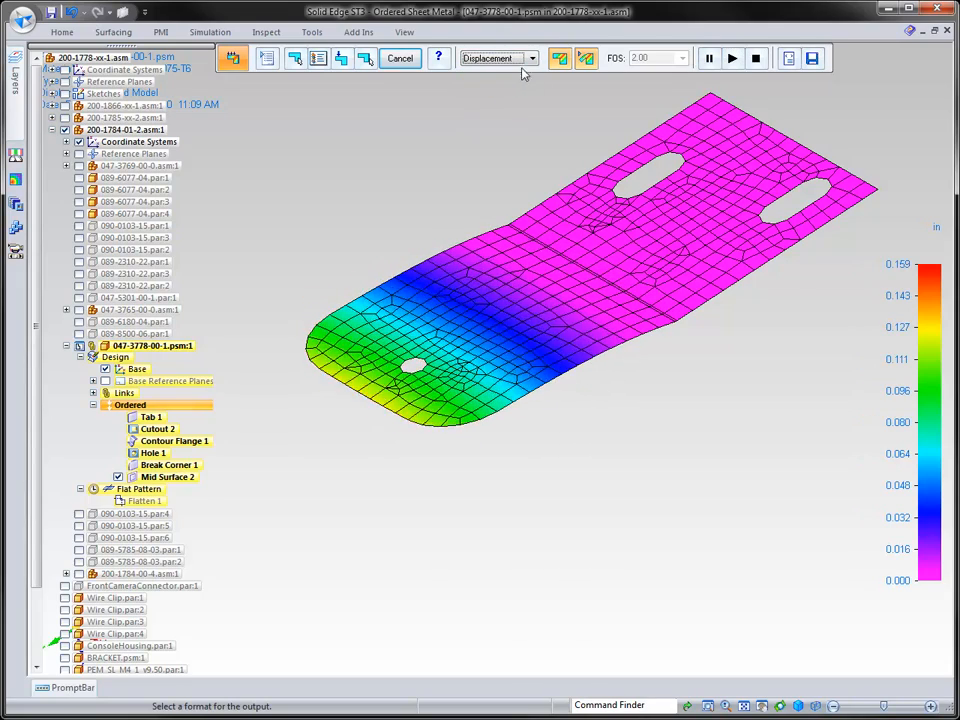
pyautogui.click(522, 58)
pyautogui.click(514, 91)
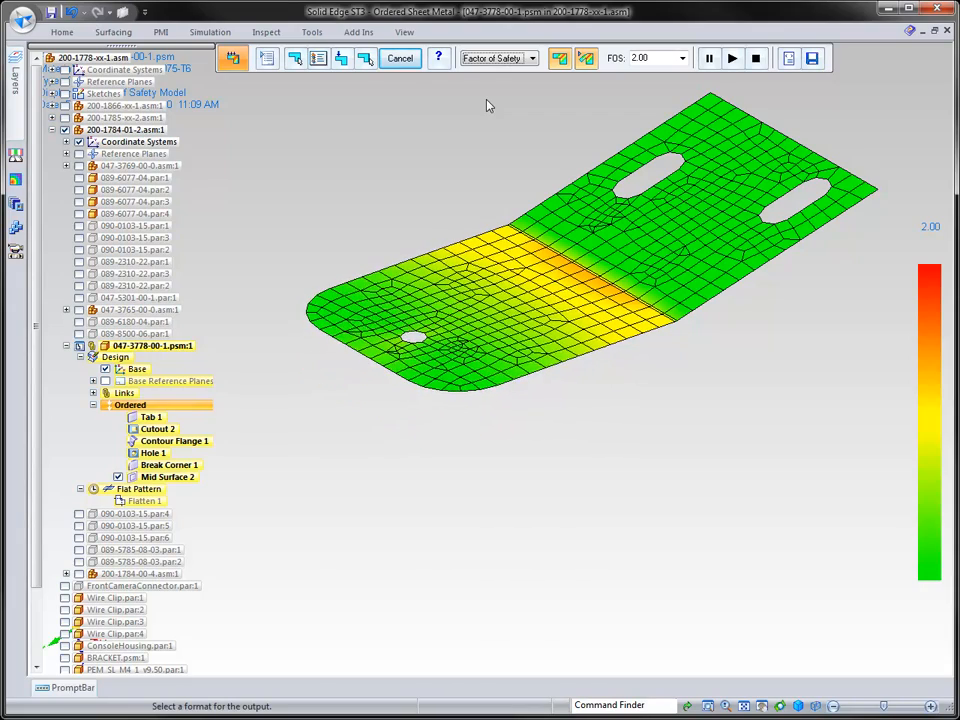
pyautogui.click(761, 62)
pyautogui.click(400, 60)
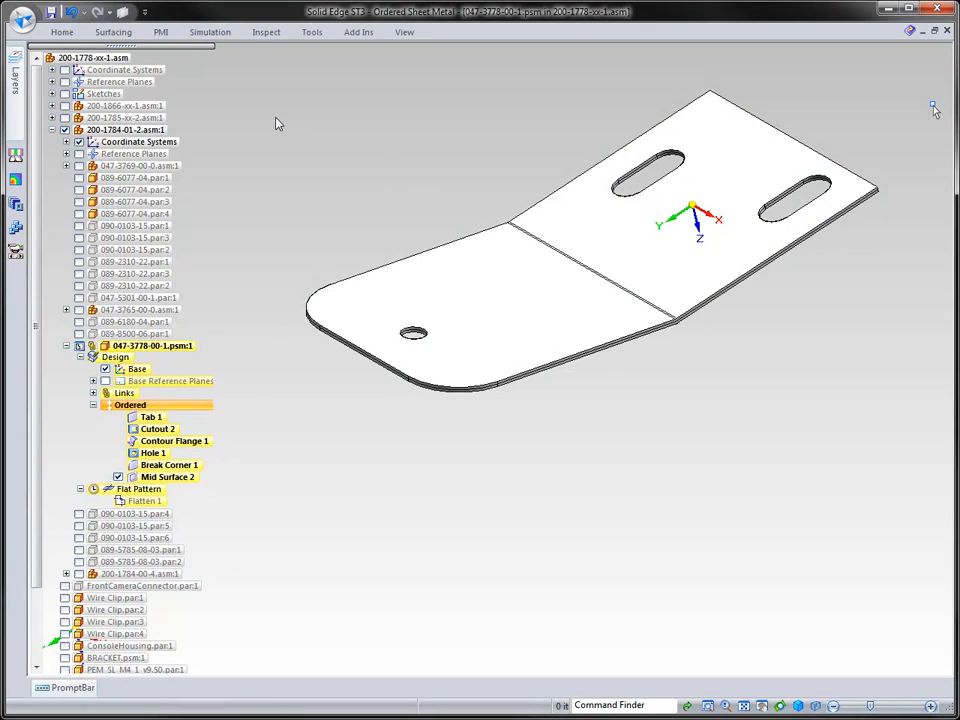
# Set the bracket's sheet metal gage to 16 gage in the material table and apply it to the model
pyautogui.click(21, 18)
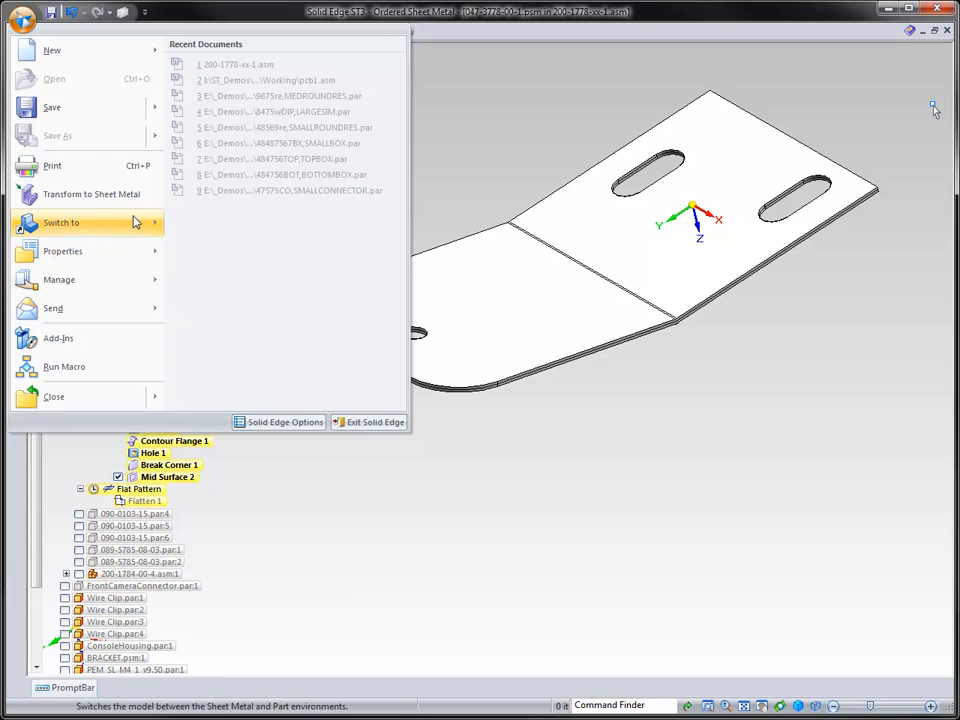
pyautogui.moveTo(124, 254)
pyautogui.click(212, 65)
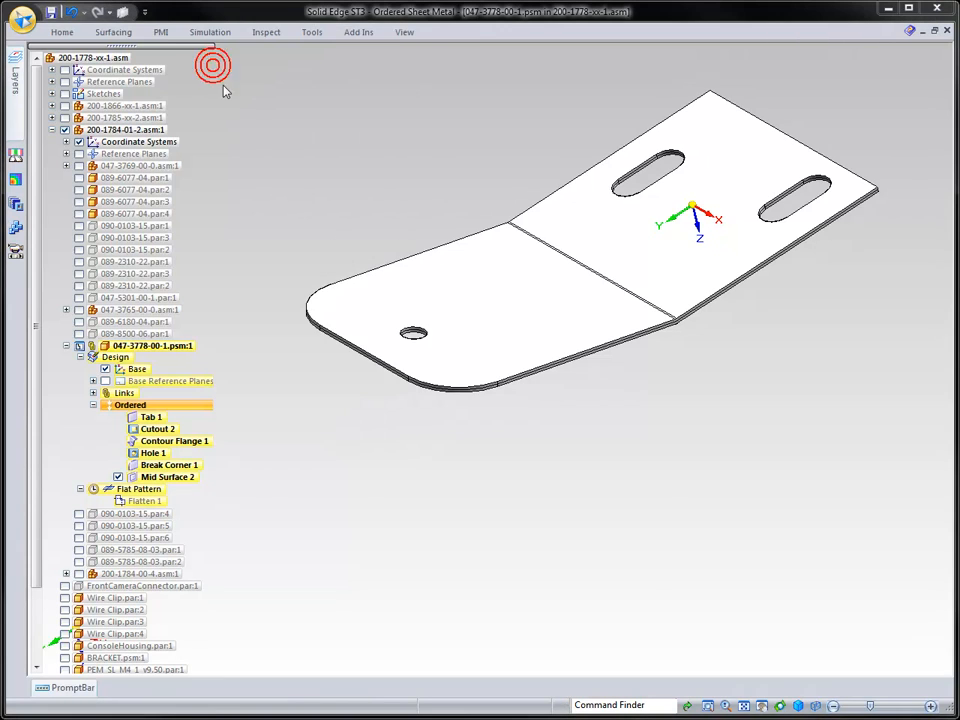
pyautogui.click(371, 180)
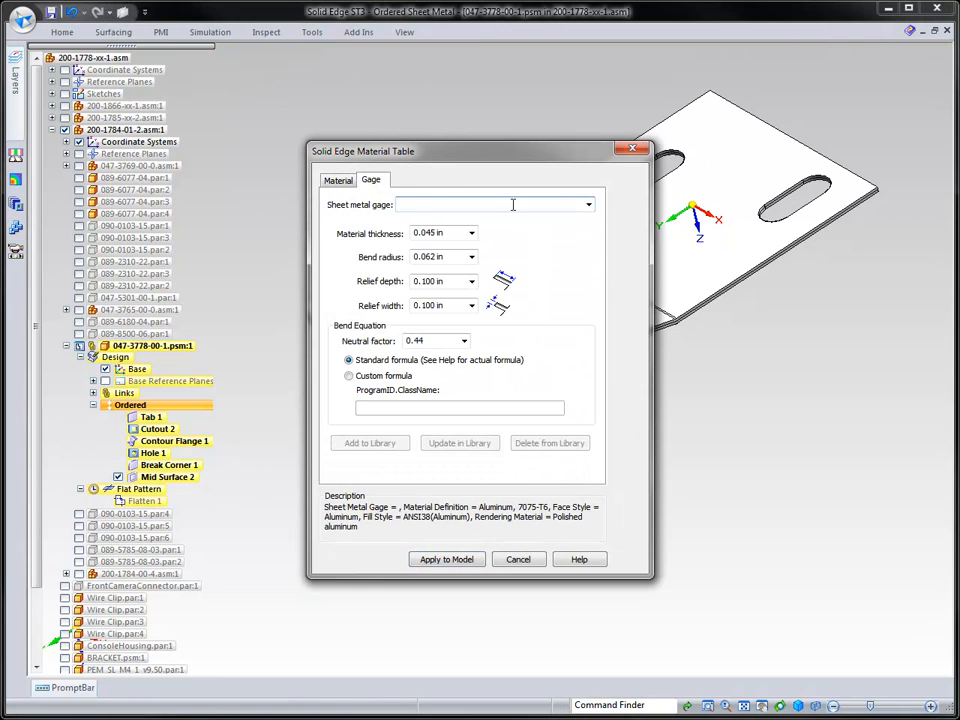
pyautogui.click(587, 204)
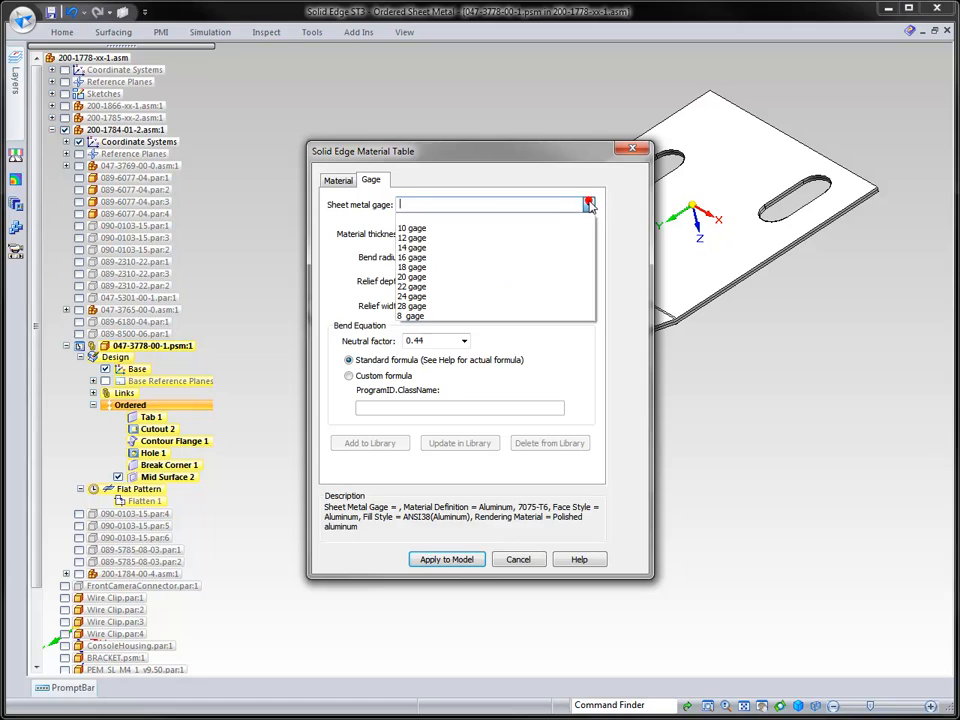
pyautogui.click(444, 287)
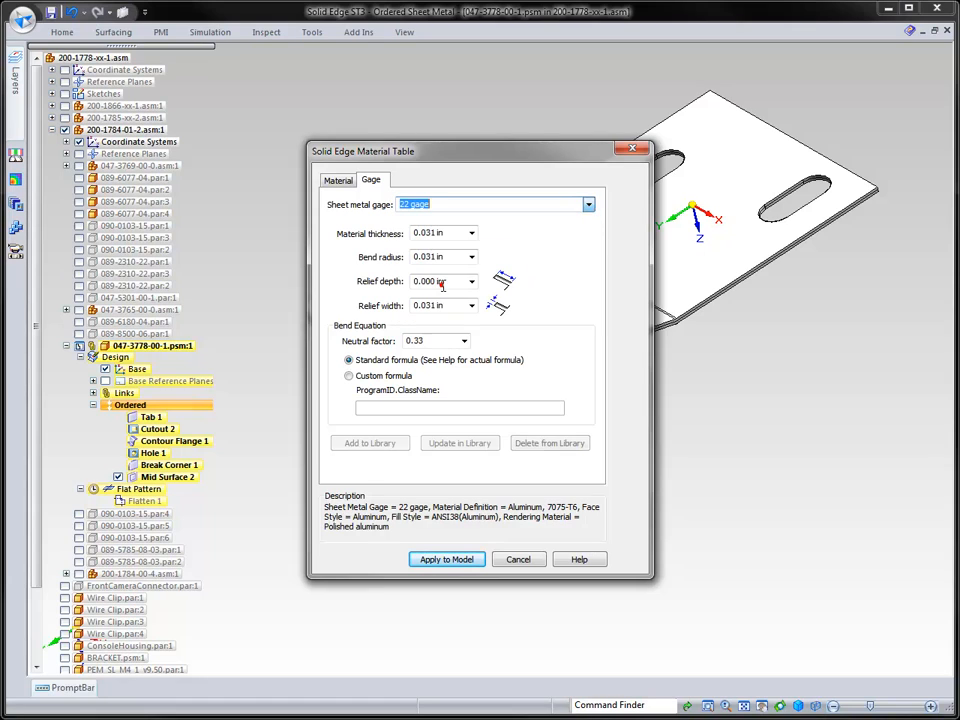
pyautogui.click(578, 206)
pyautogui.click(484, 274)
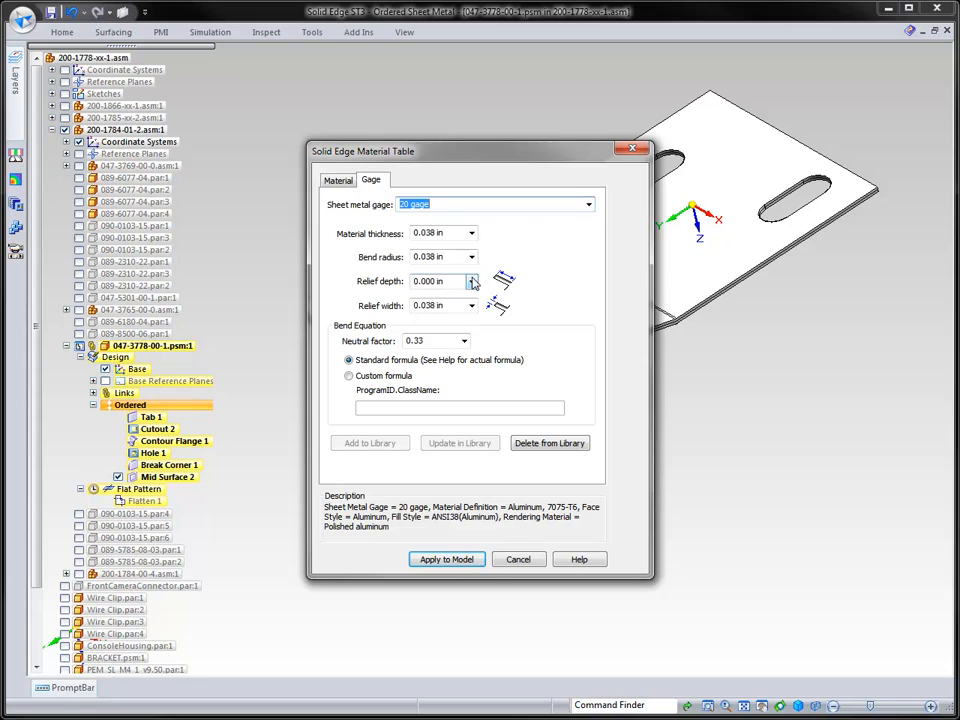
pyautogui.click(587, 204)
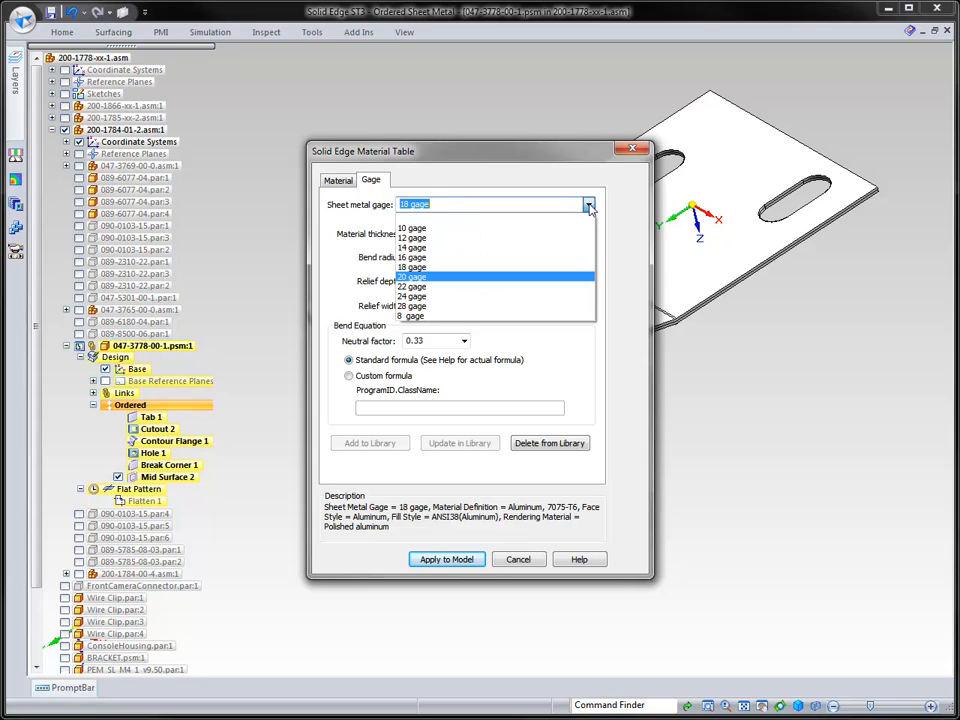
pyautogui.click(438, 257)
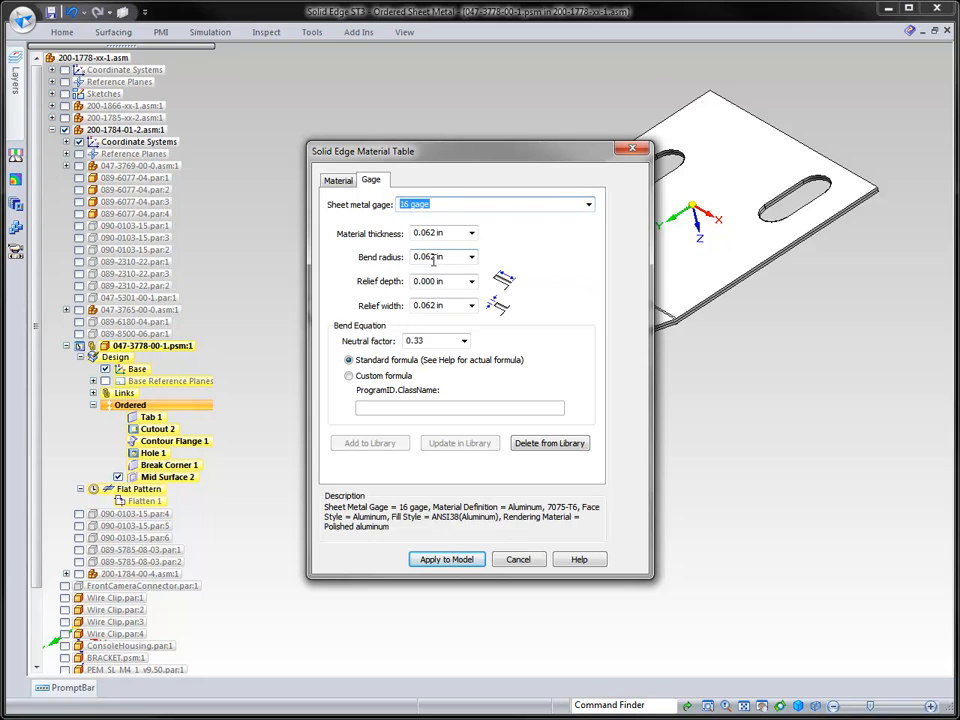
pyautogui.click(460, 558)
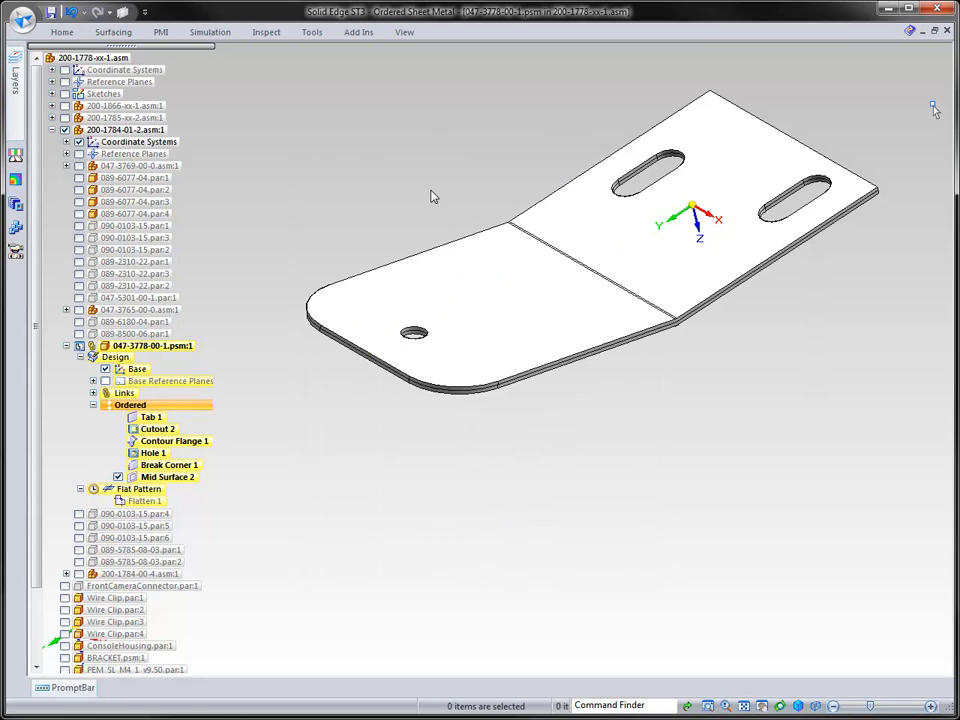
# Rerun the Simulation Express stress analysis on the bracket with its updated thickness
pyautogui.click(314, 32)
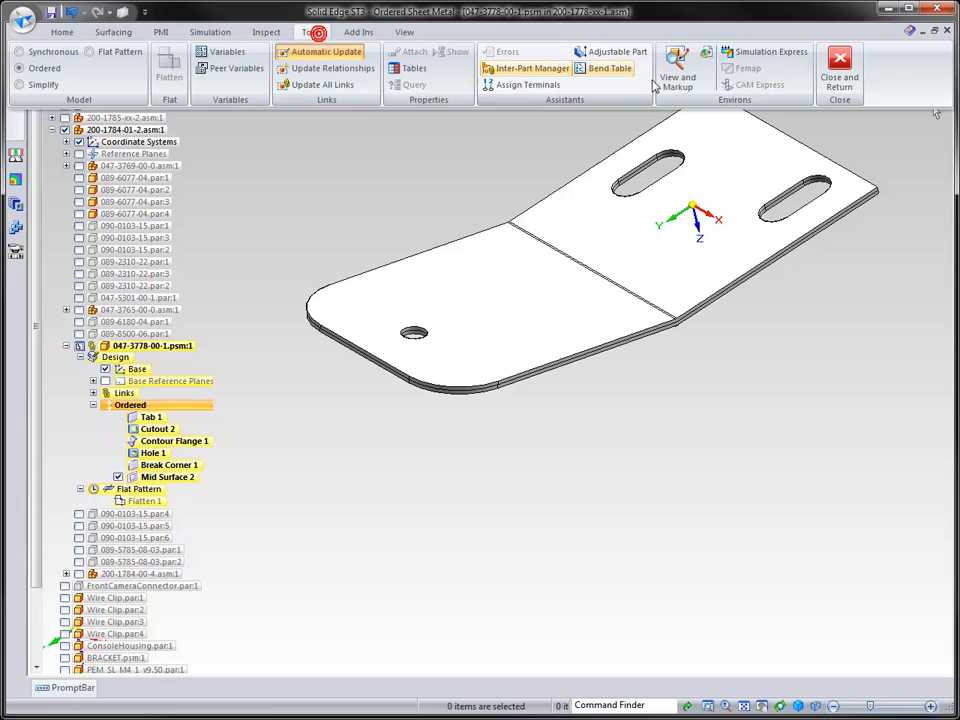
pyautogui.click(757, 55)
pyautogui.click(371, 393)
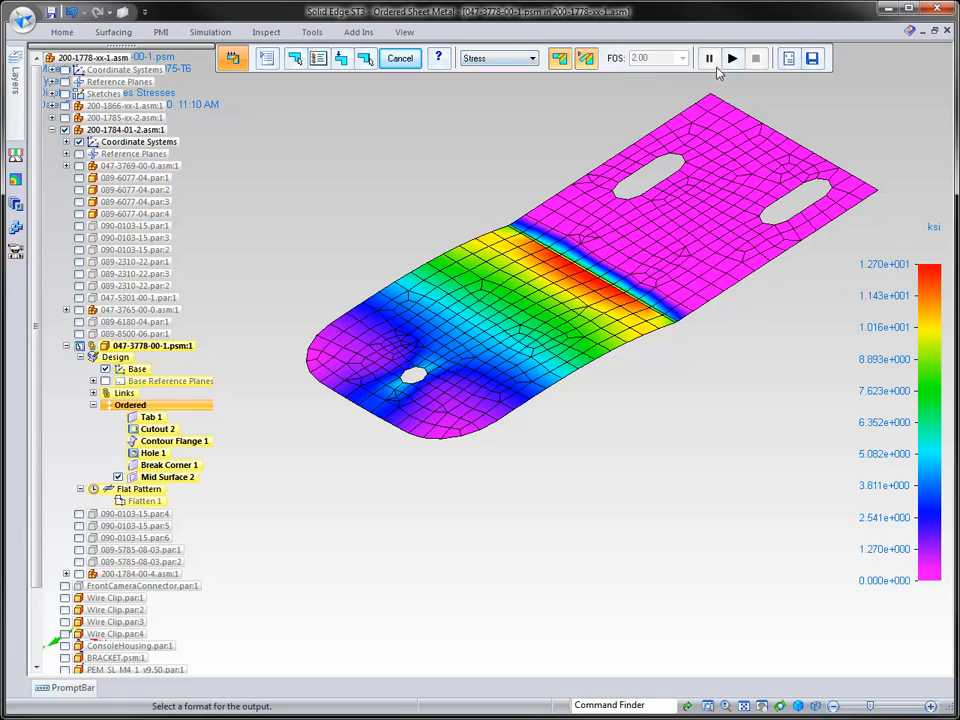
# Examine the bracket's displacement plot and factor of safety plot
pyautogui.click(524, 59)
pyautogui.click(490, 81)
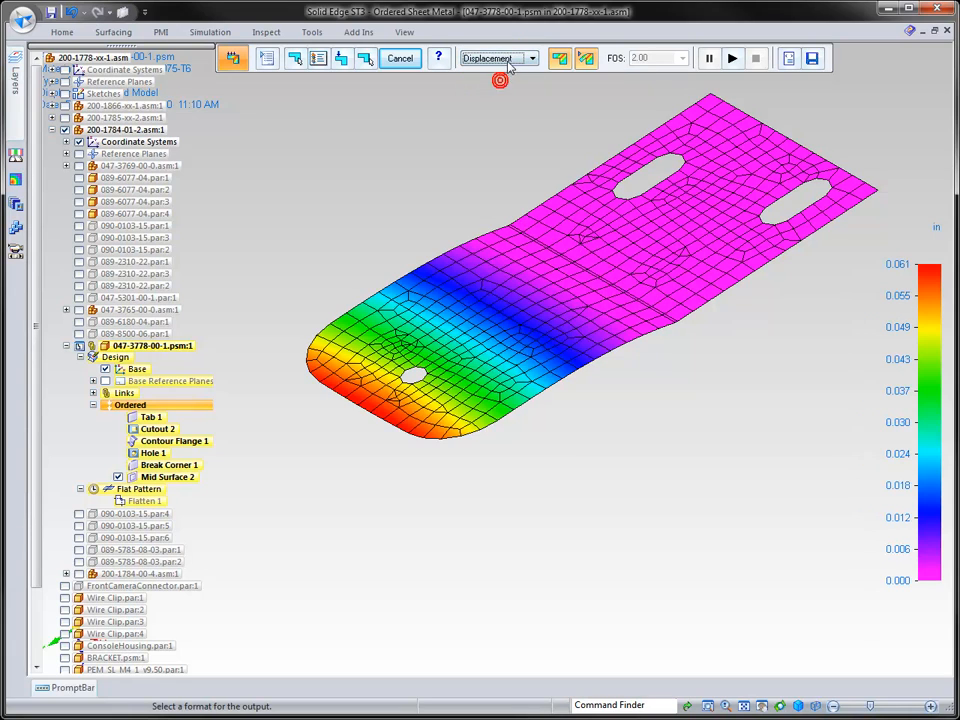
pyautogui.click(499, 59)
pyautogui.click(492, 91)
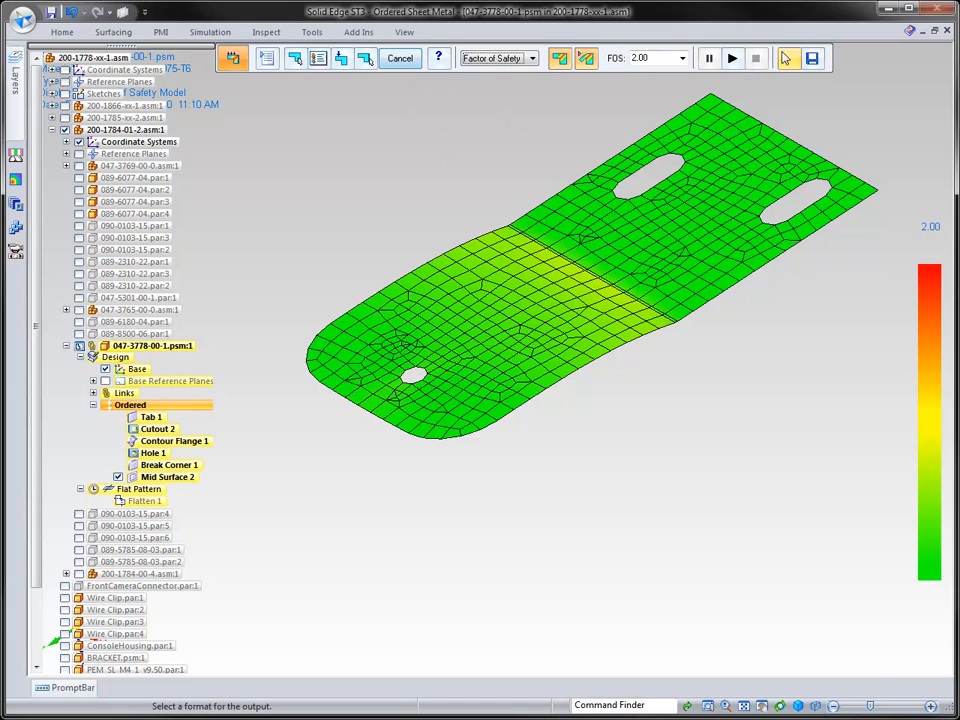
# Create an HTML report titled Design Report, with company Siemens and date Today, leaving author, introduction and conclusion blank
pyautogui.click(790, 60)
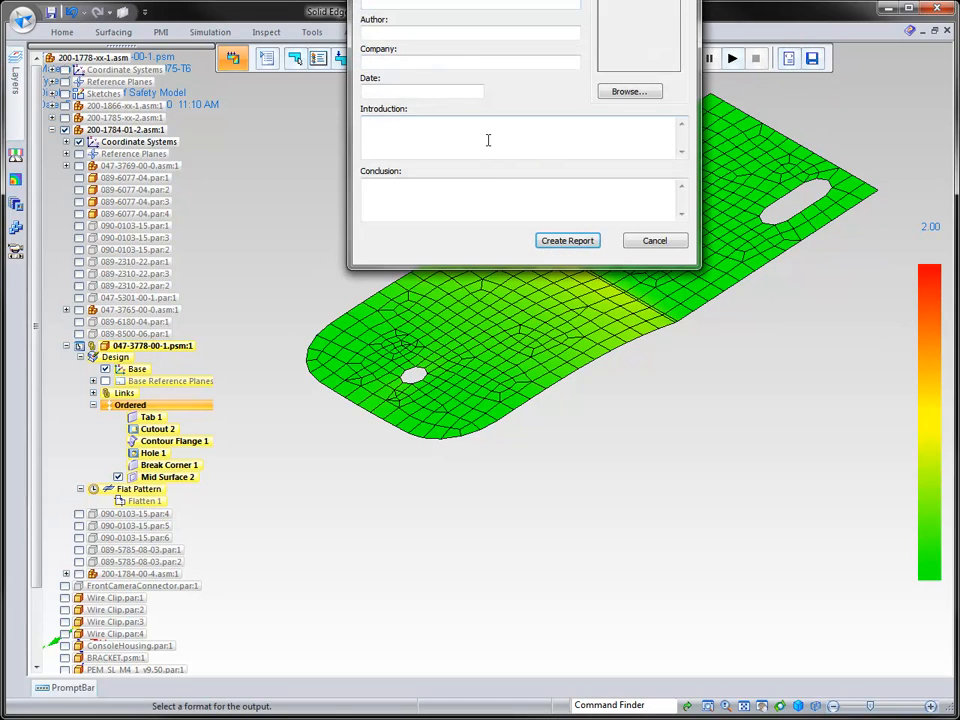
pyautogui.moveTo(459, 2); pyautogui.dragTo(414, 141)
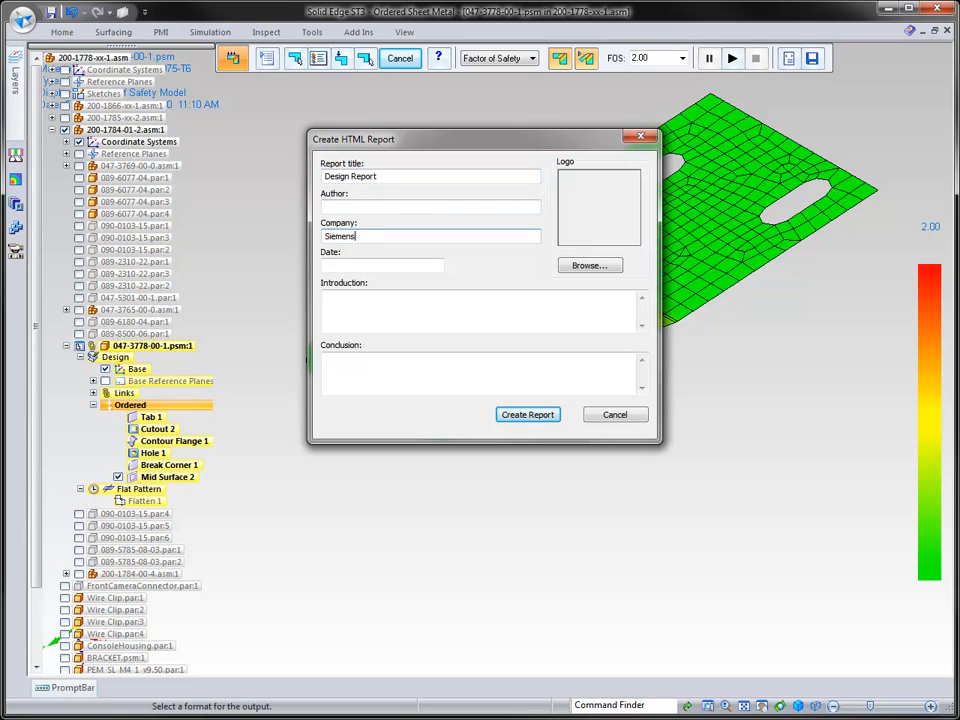
pyautogui.press('Tab')
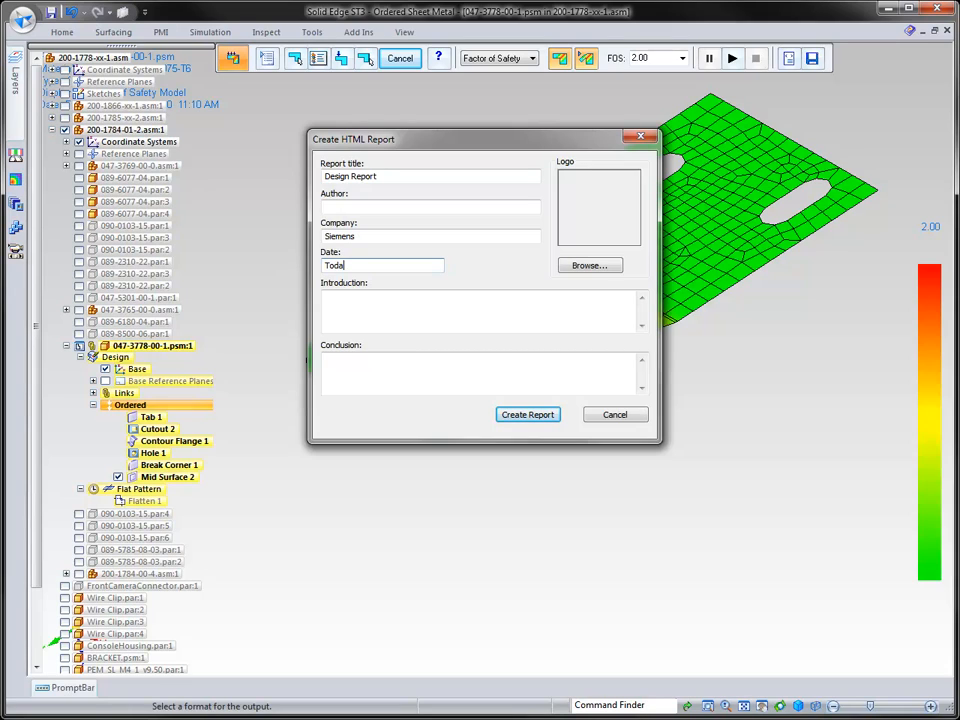
pyautogui.click(391, 313)
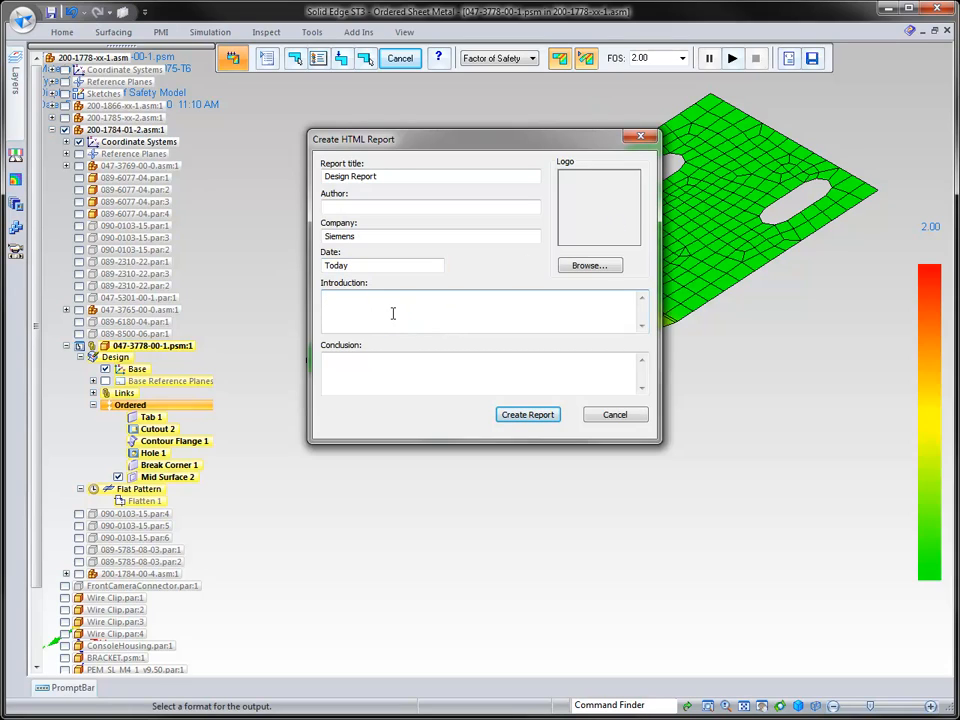
pyautogui.click(515, 412)
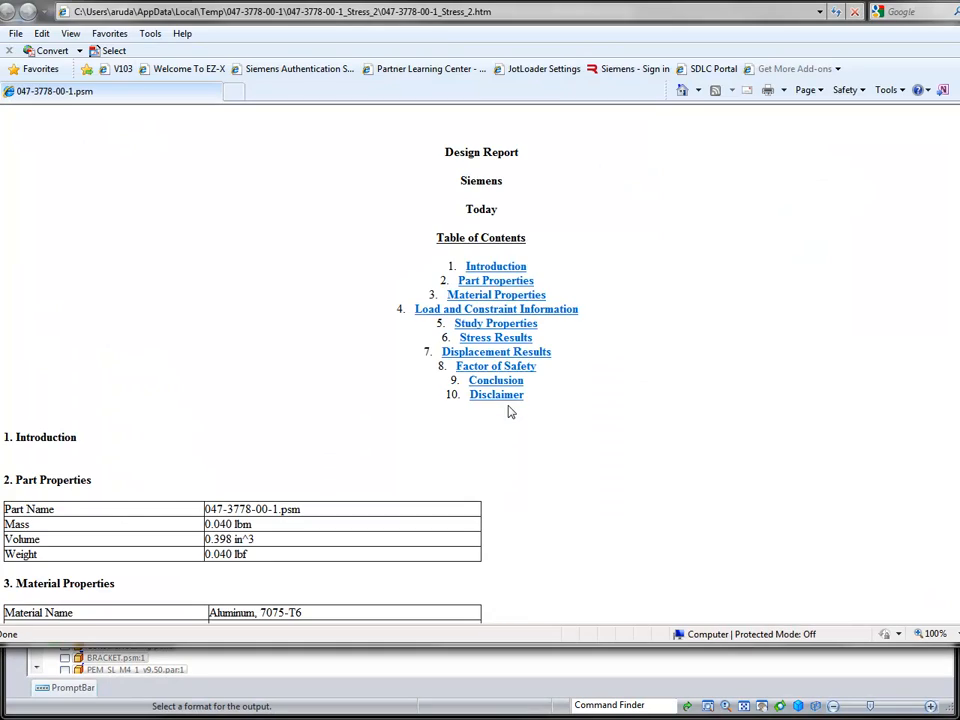
# Review the report's material, load, stress, displacement and factor of safety sections, and close the report and the simulation results
pyautogui.scroll(-5, 609, 291)
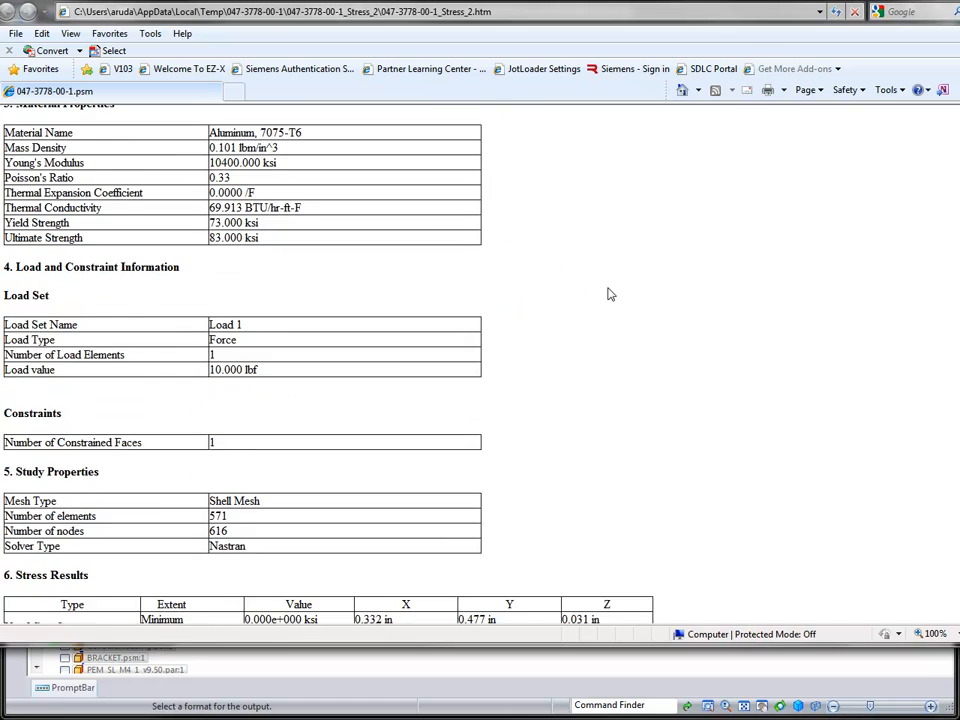
pyautogui.scroll(-8, 609, 294)
pyautogui.scroll(4, 609, 293)
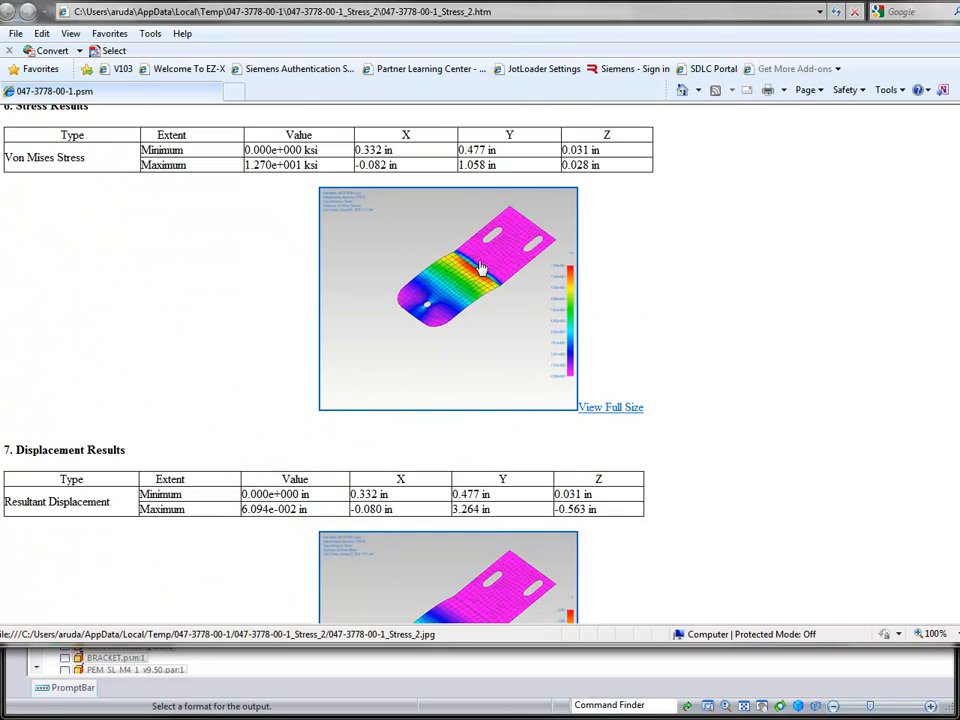
pyautogui.click(481, 268)
pyautogui.click(10, 14)
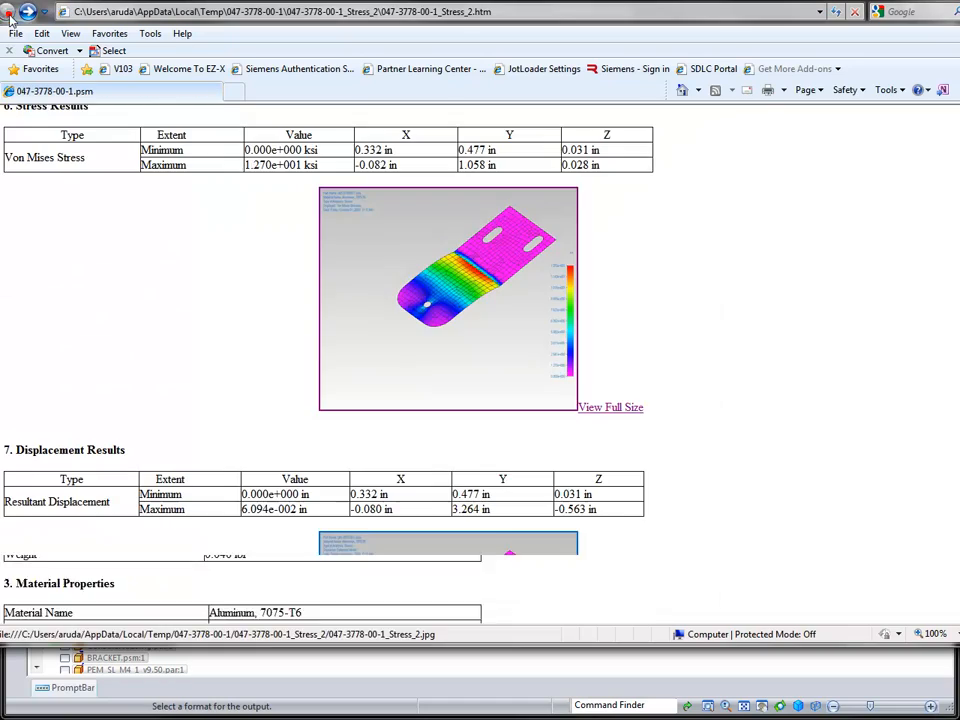
pyautogui.scroll(-6, 527, 437)
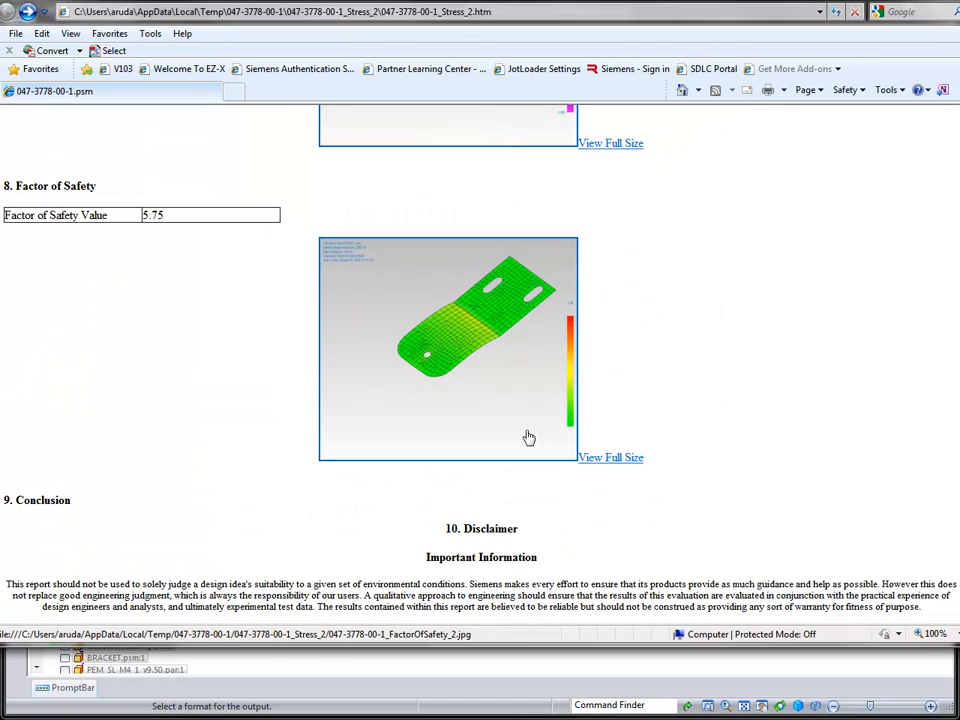
pyautogui.scroll(20, 527, 430)
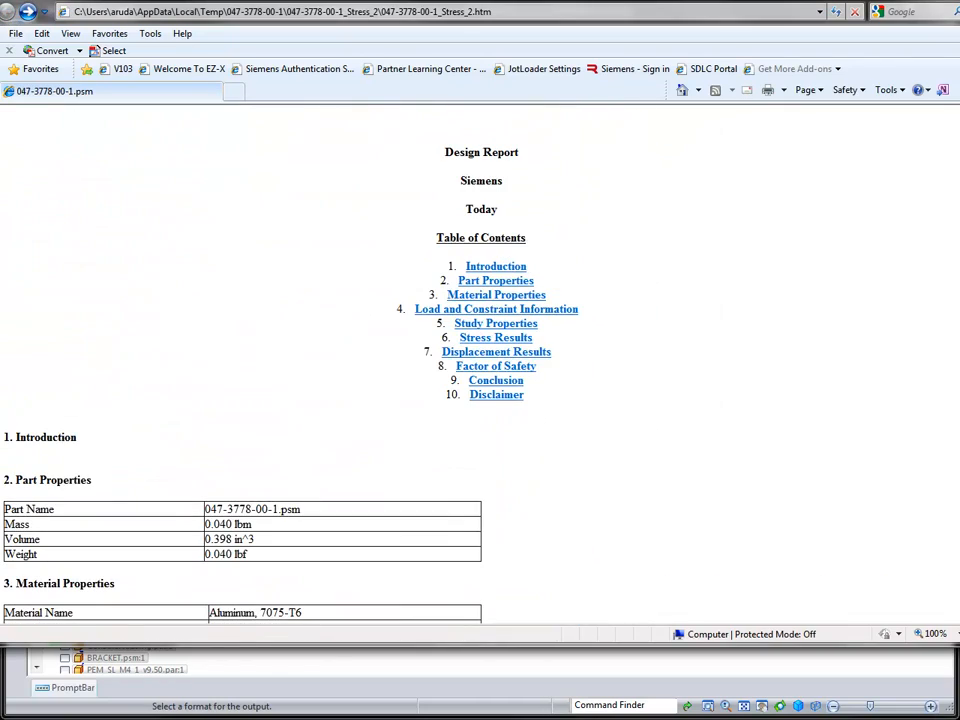
pyautogui.click(958, 1)
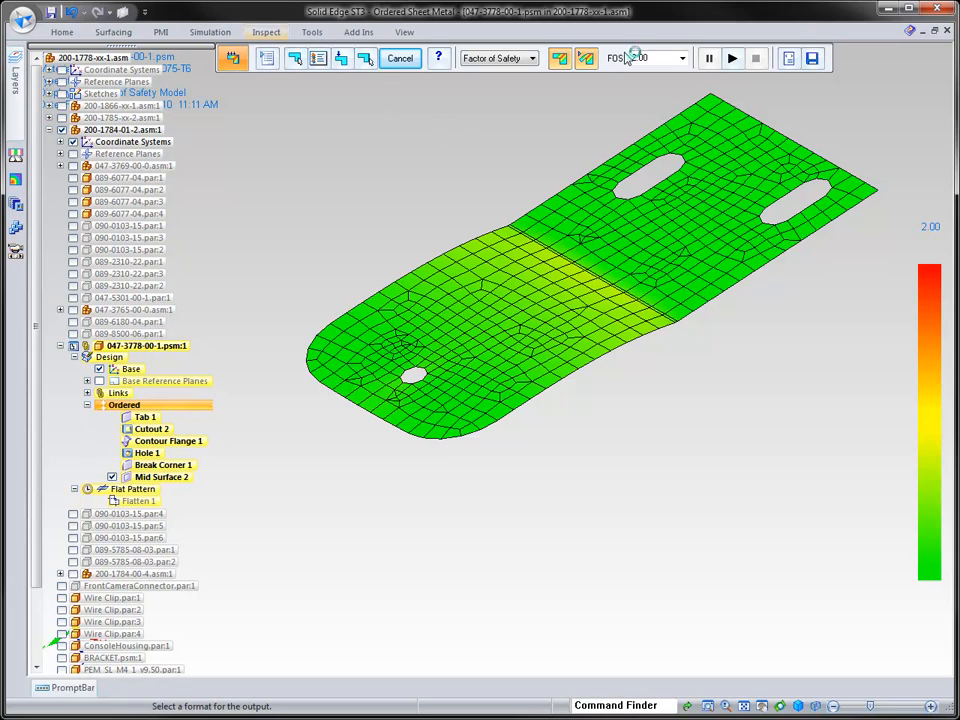
pyautogui.click(403, 60)
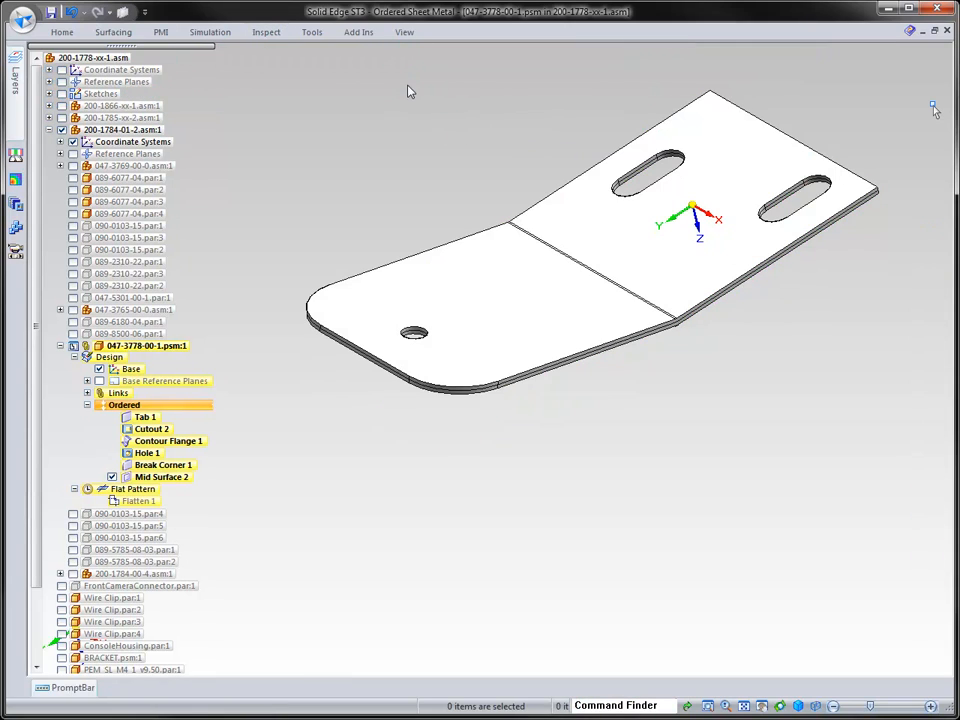
pyautogui.click(313, 33)
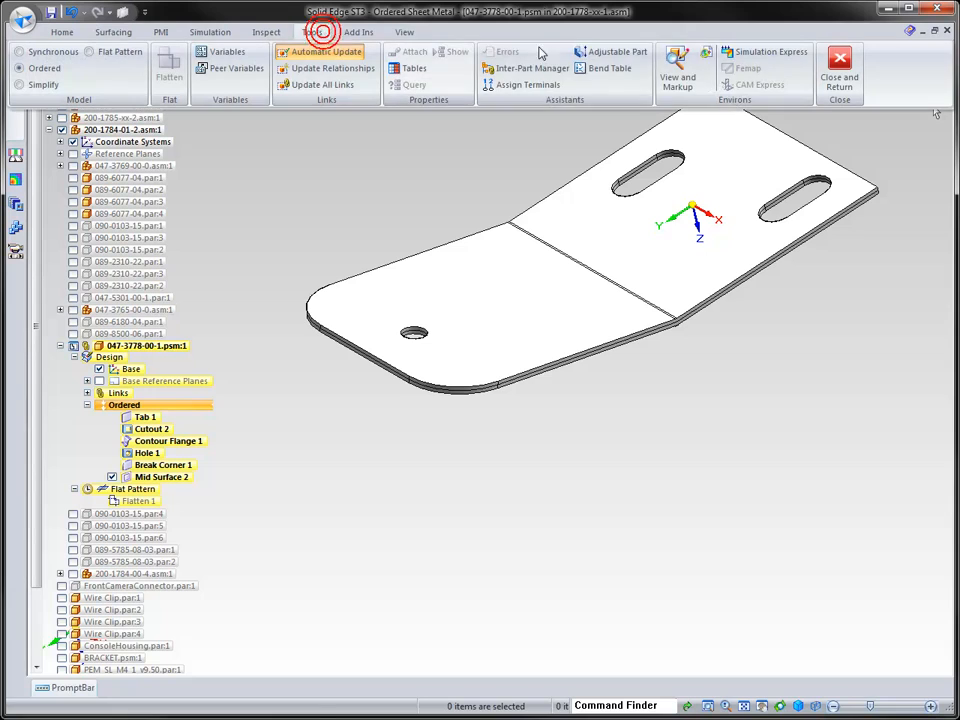
pyautogui.click(211, 32)
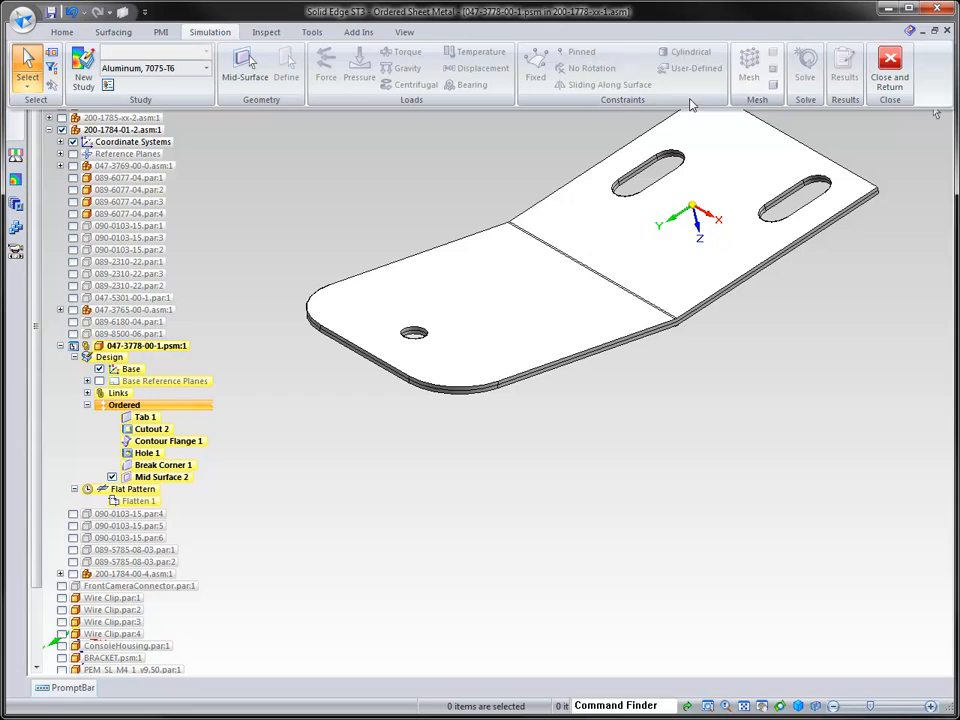
pyautogui.click(427, 172)
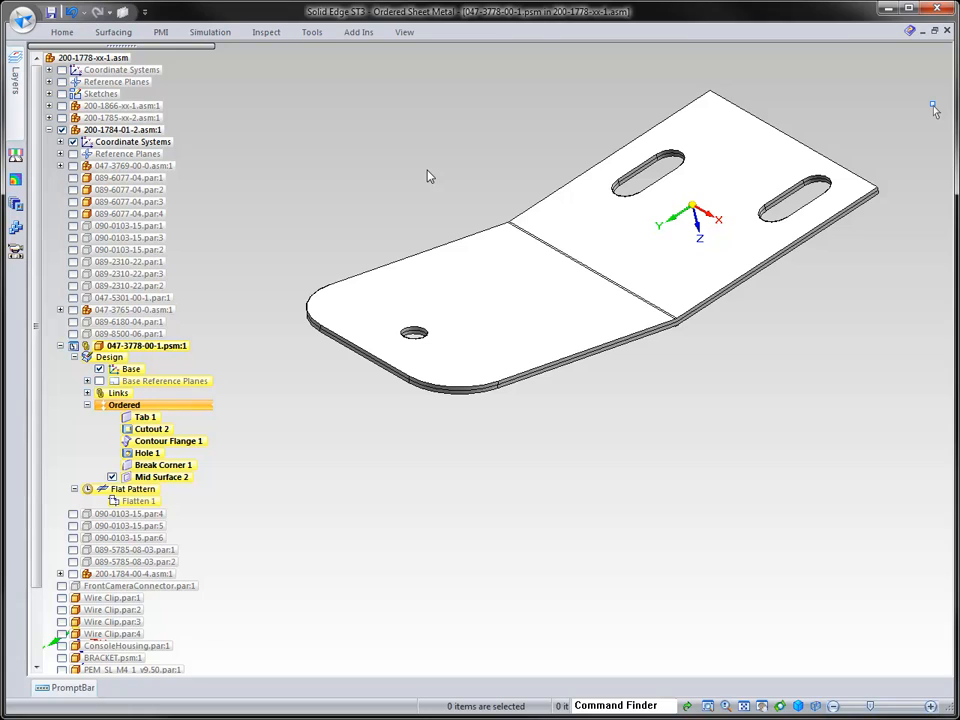
pyautogui.click(312, 32)
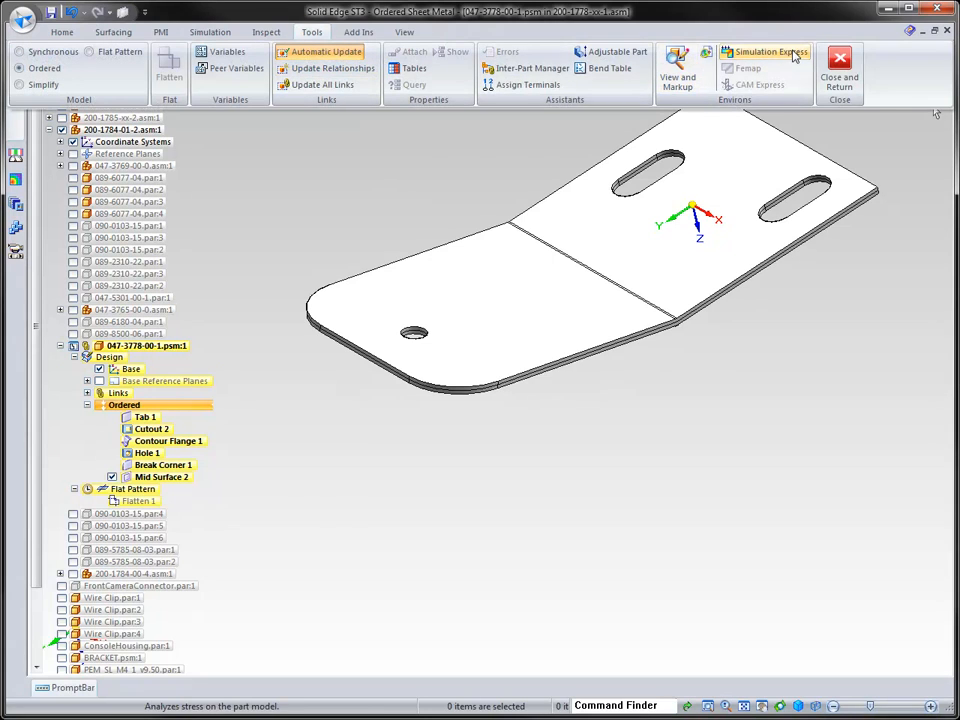
pyautogui.click(392, 187)
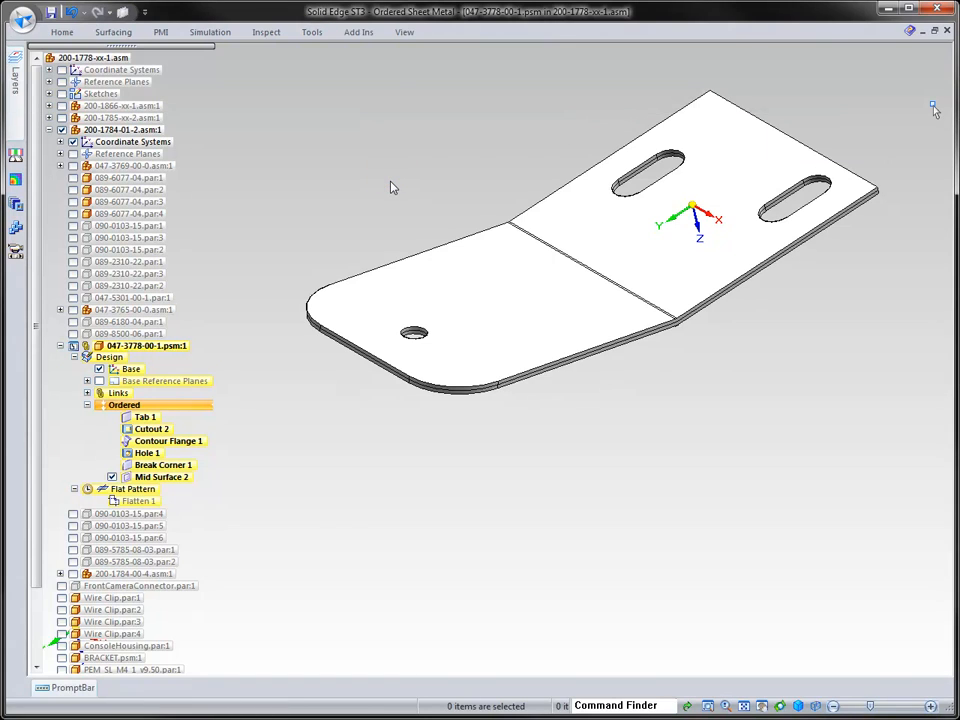